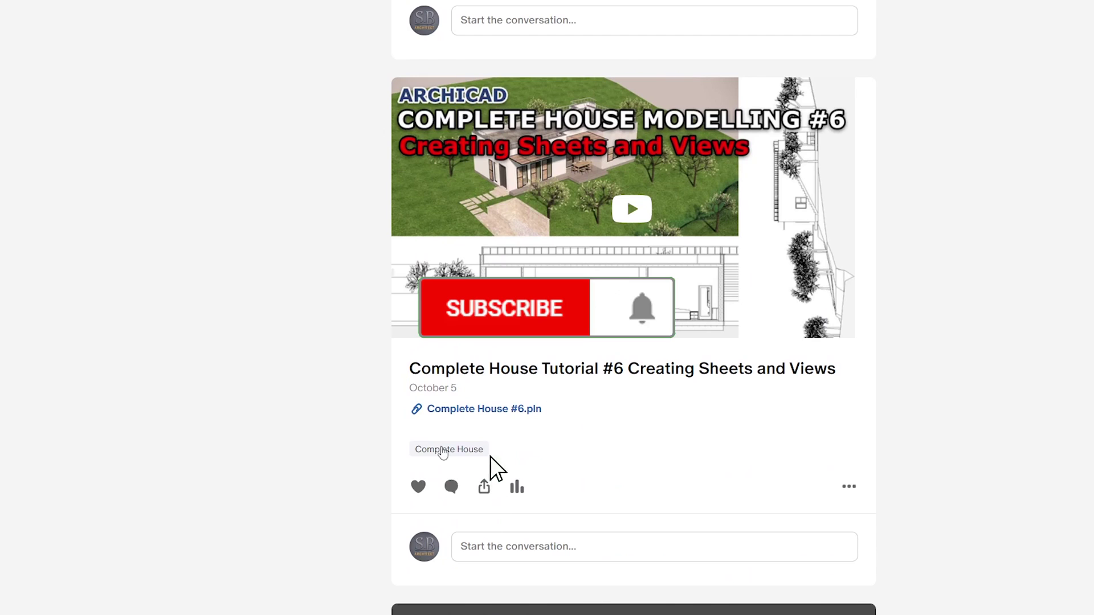
# - Browse the Patreon posts offering Archicad project files, from the Complete House tutorials to the Villa Kupferberg project
pyautogui.scroll(5, 496, 388)
pyautogui.scroll(-10, 632, 308)
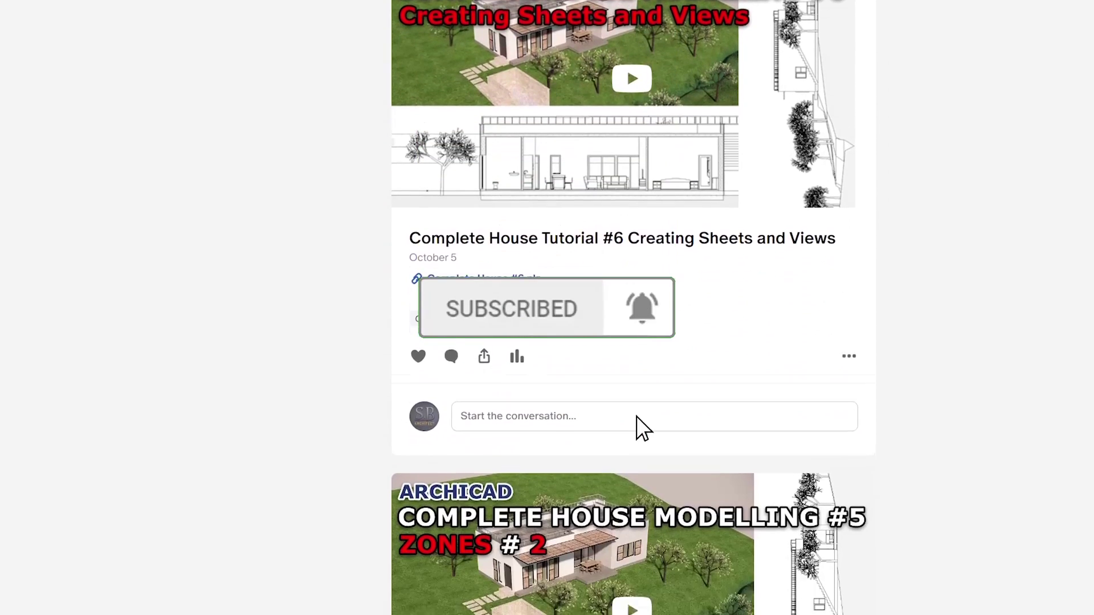
pyautogui.scroll(-10, 633, 307)
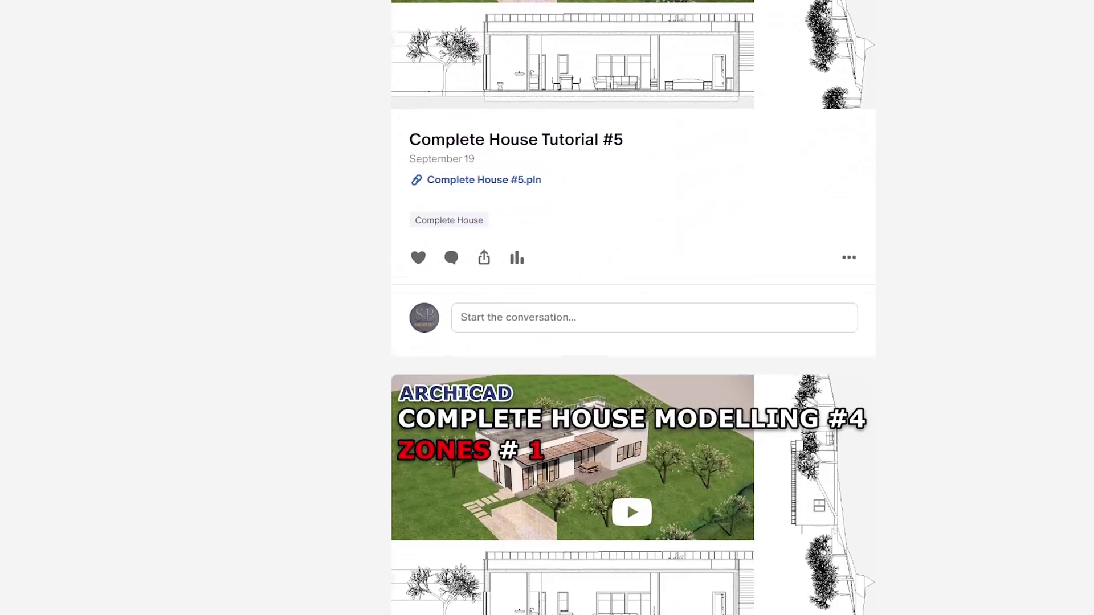
pyautogui.scroll(-10, 632, 307)
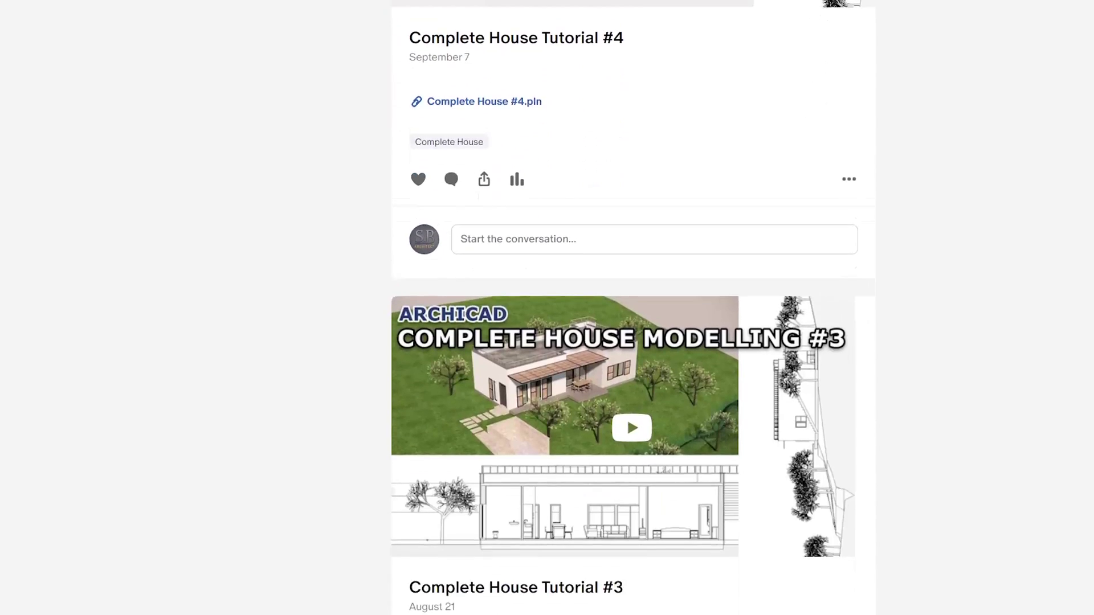
pyautogui.scroll(-10, 632, 308)
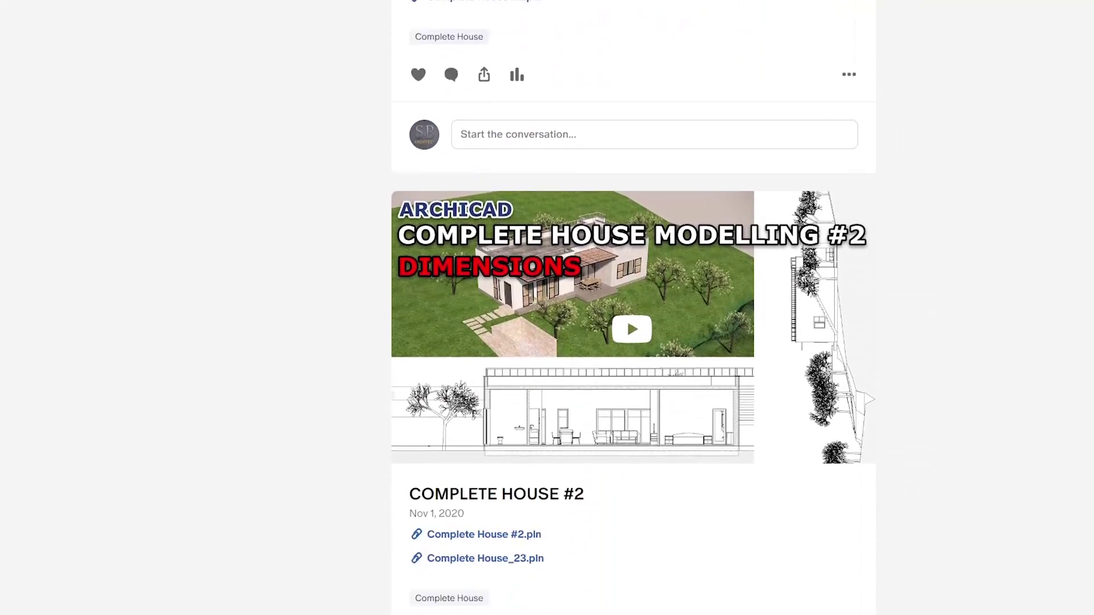
pyautogui.scroll(-10, 633, 308)
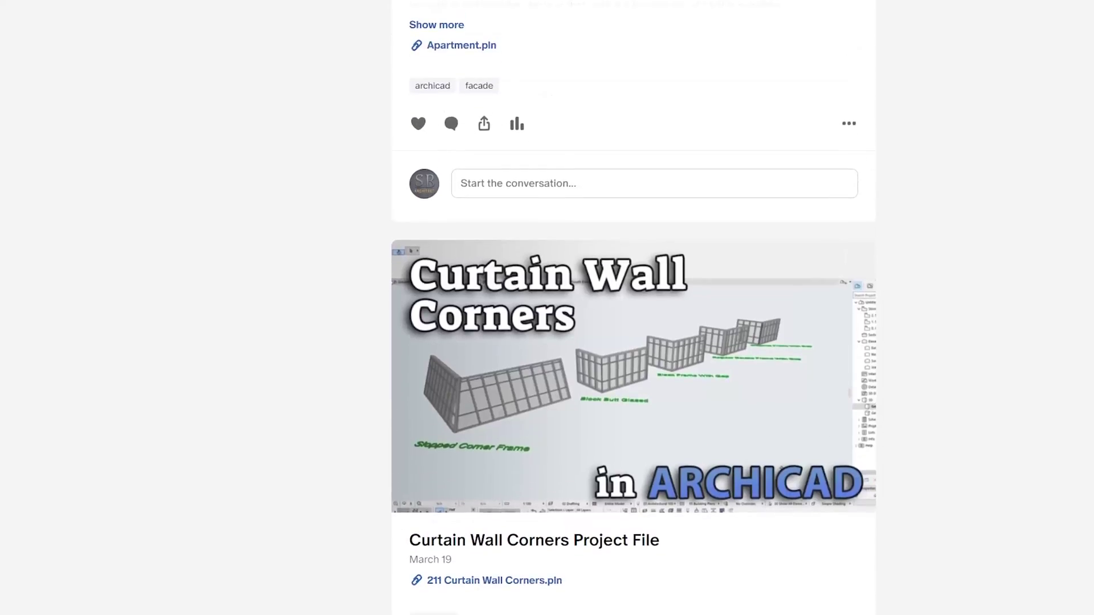
pyautogui.scroll(8, 632, 307)
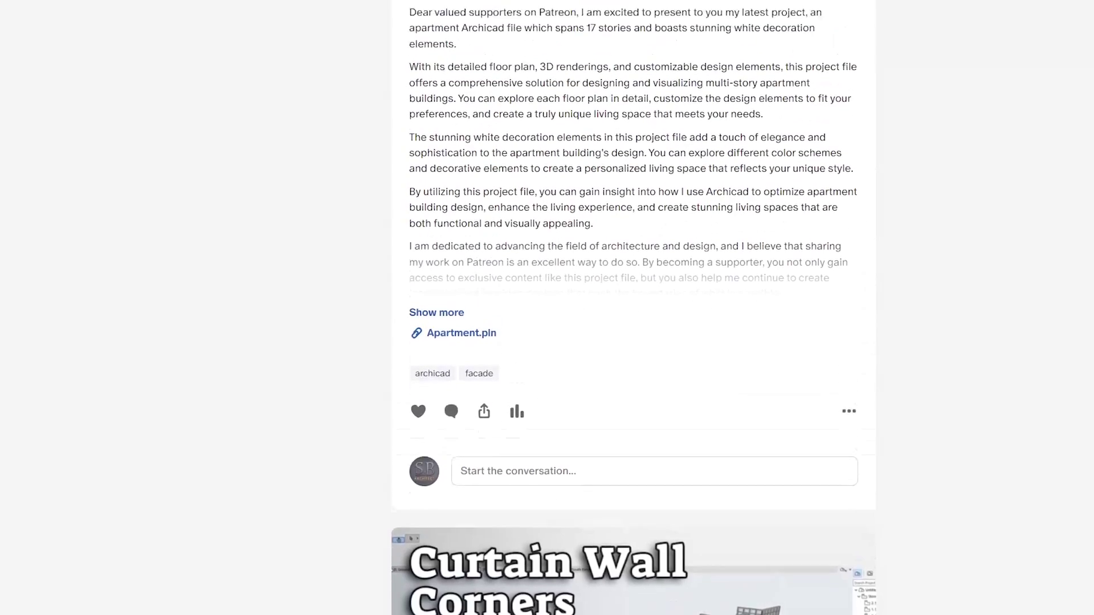
pyautogui.scroll(10, 633, 308)
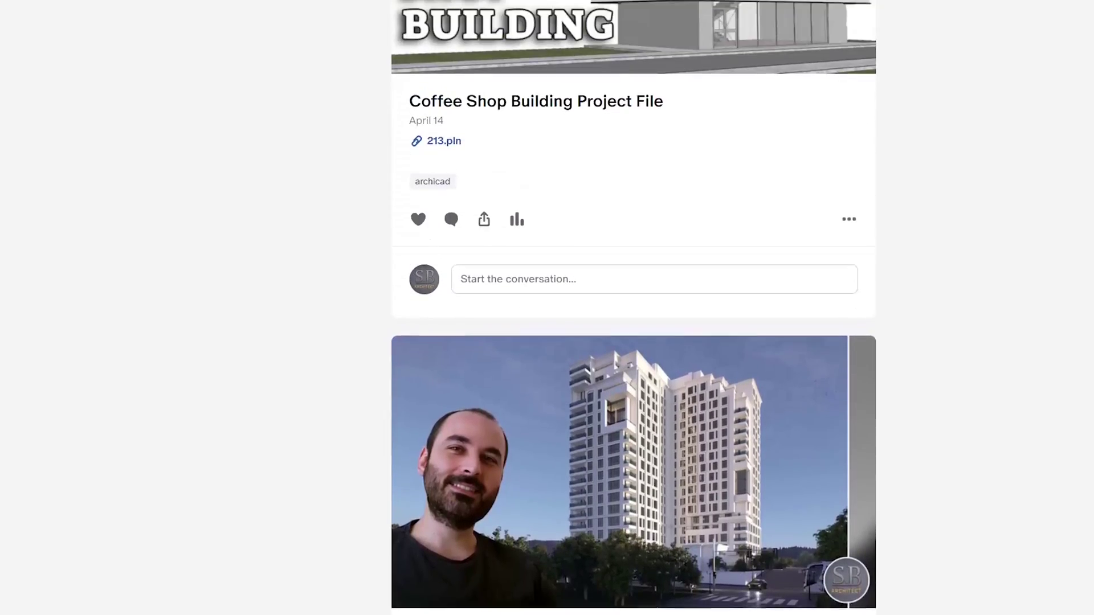
pyautogui.scroll(10, 633, 308)
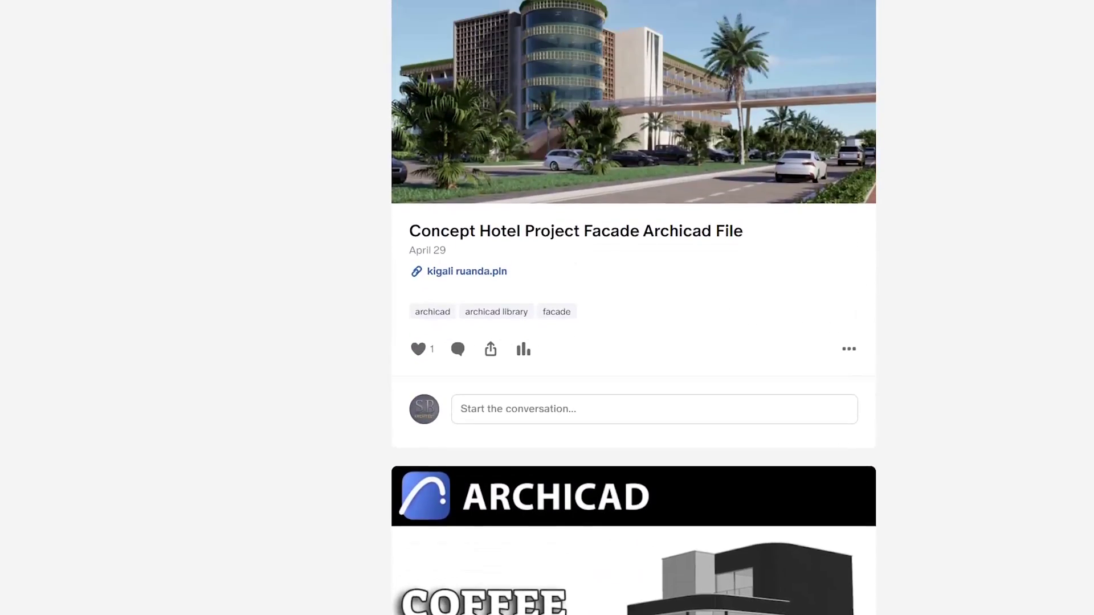
pyautogui.scroll(10, 633, 308)
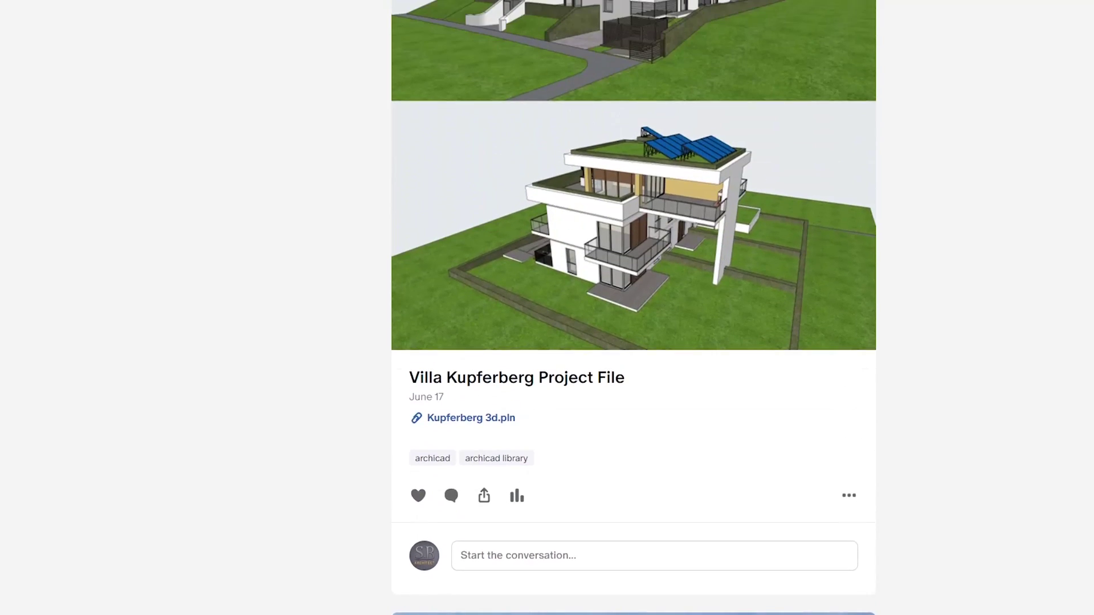
pyautogui.scroll(10, 632, 307)
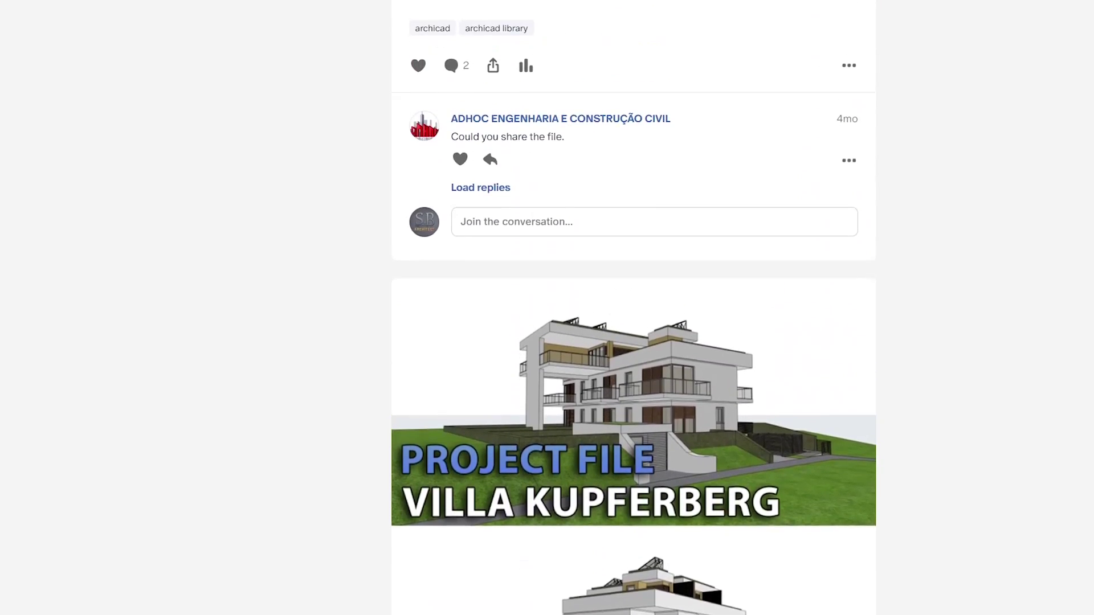
pyautogui.scroll(3, 633, 308)
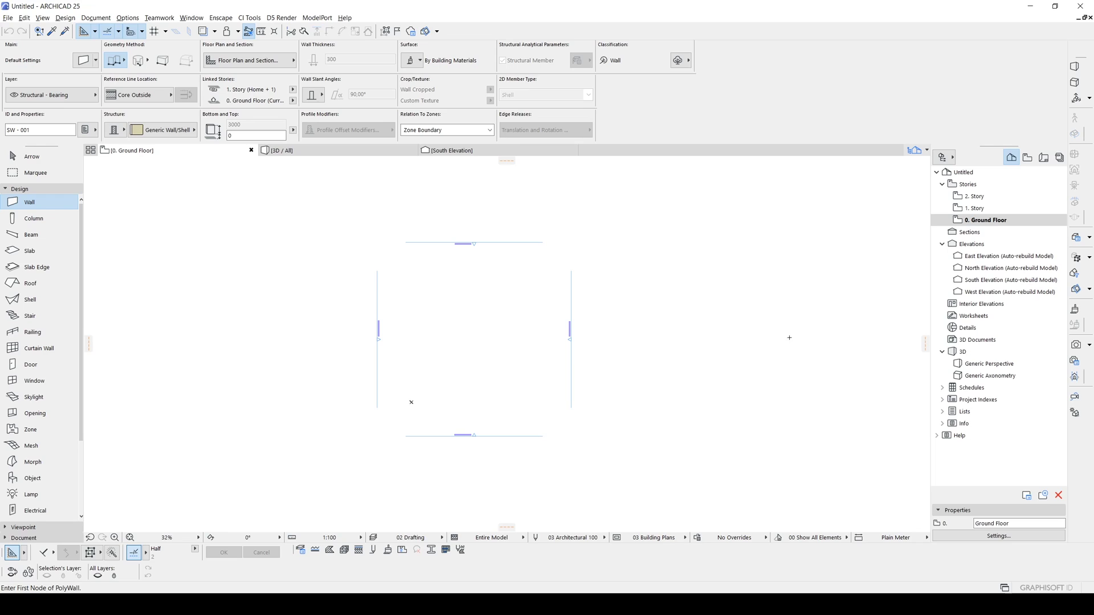
# - Set the project's working length unit to millimeter with 0 decimals
pyautogui.press('Escape')
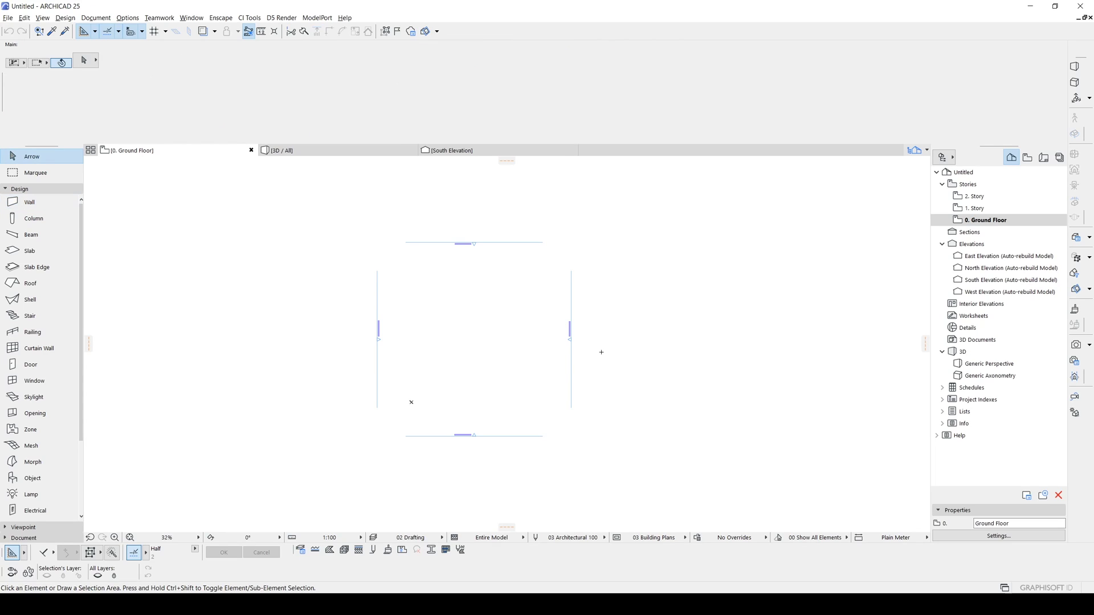
pyautogui.click(128, 17)
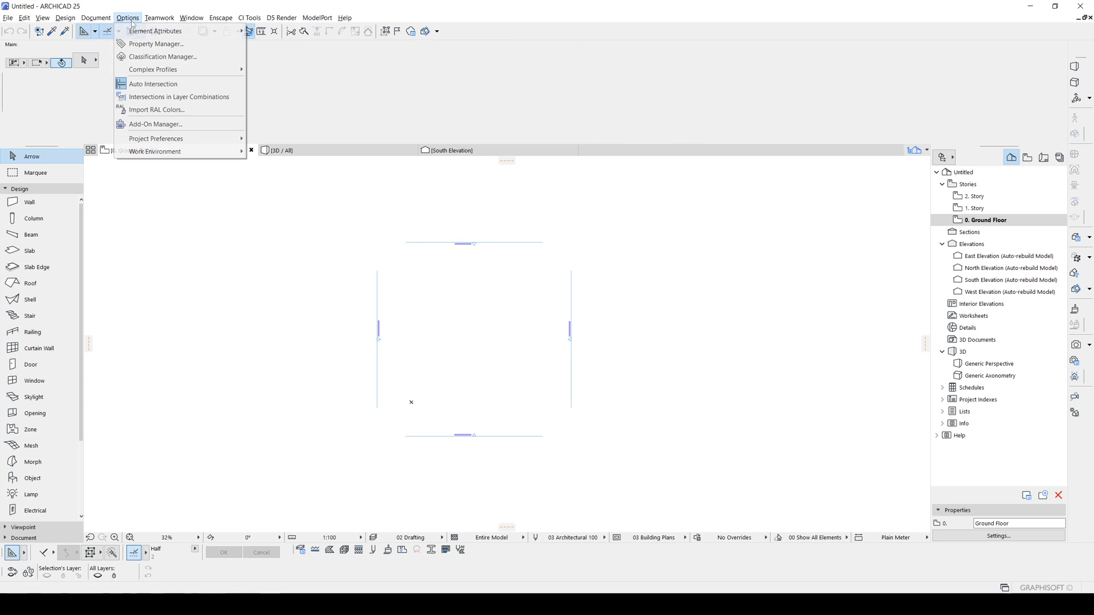
pyautogui.moveTo(154, 138)
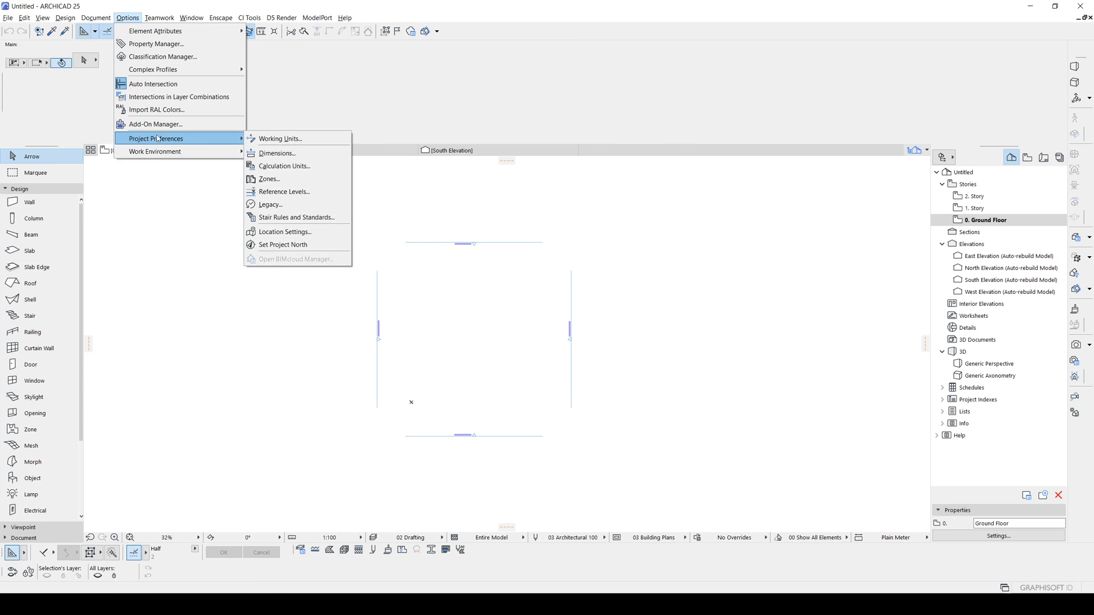
pyautogui.click(280, 138)
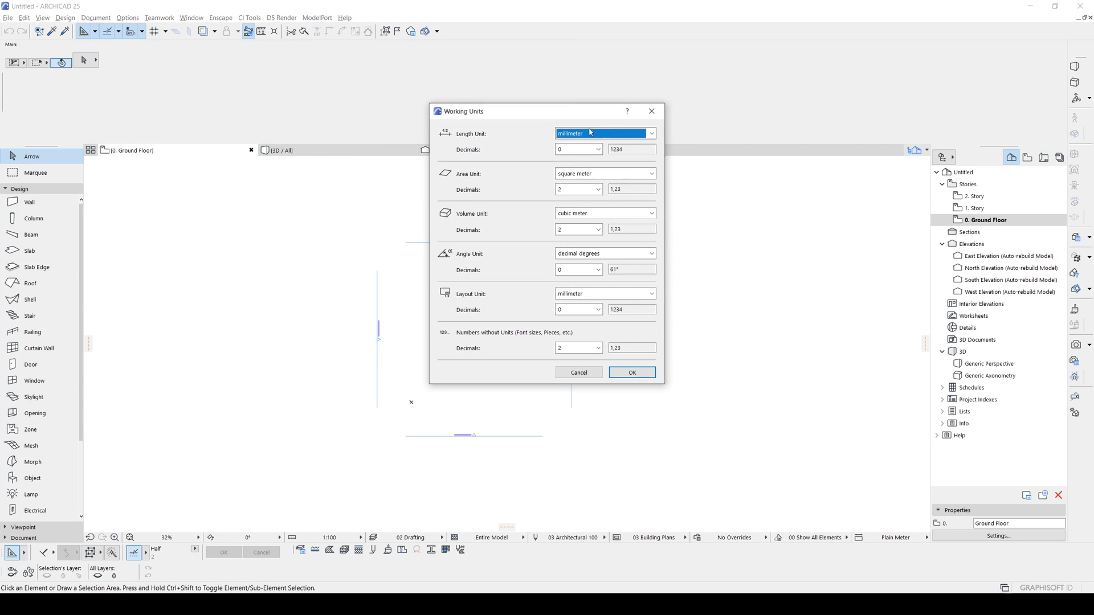
pyautogui.click(591, 133)
pyautogui.click(587, 152)
pyautogui.click(633, 374)
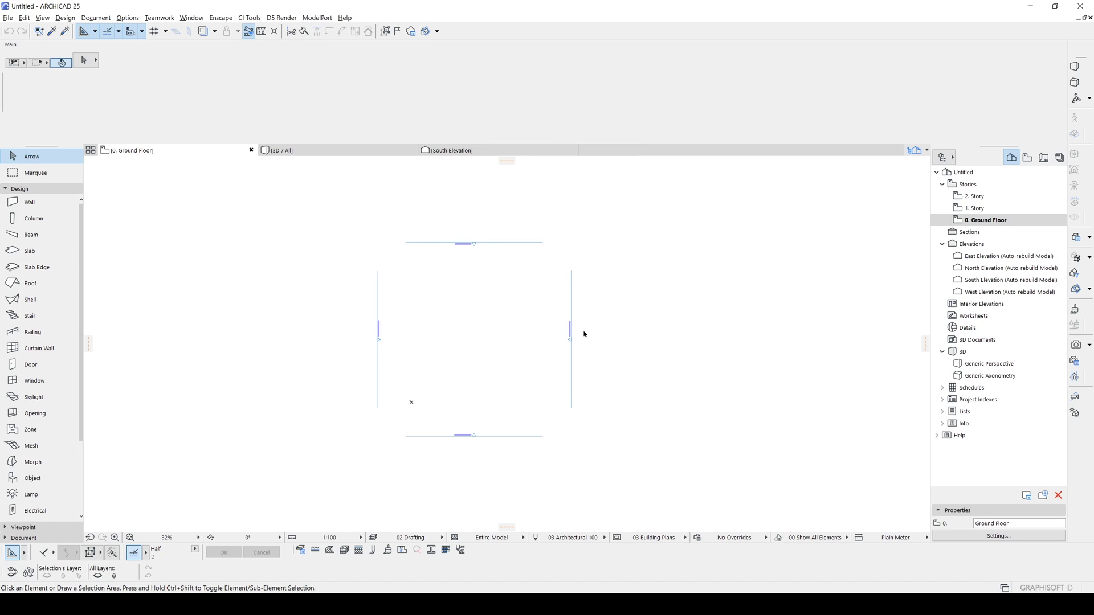
# - Set up a ruled Shell with the detailed construction method, Reinforced Concrete as building material and a thickness of 0
pyautogui.scroll(4, 512, 340)
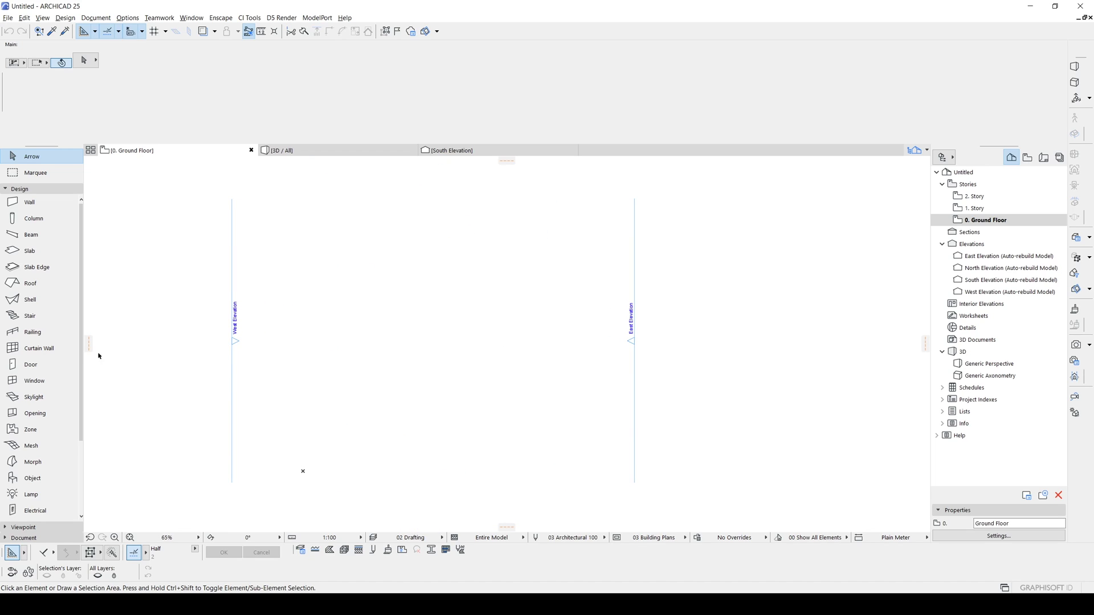
pyautogui.click(40, 300)
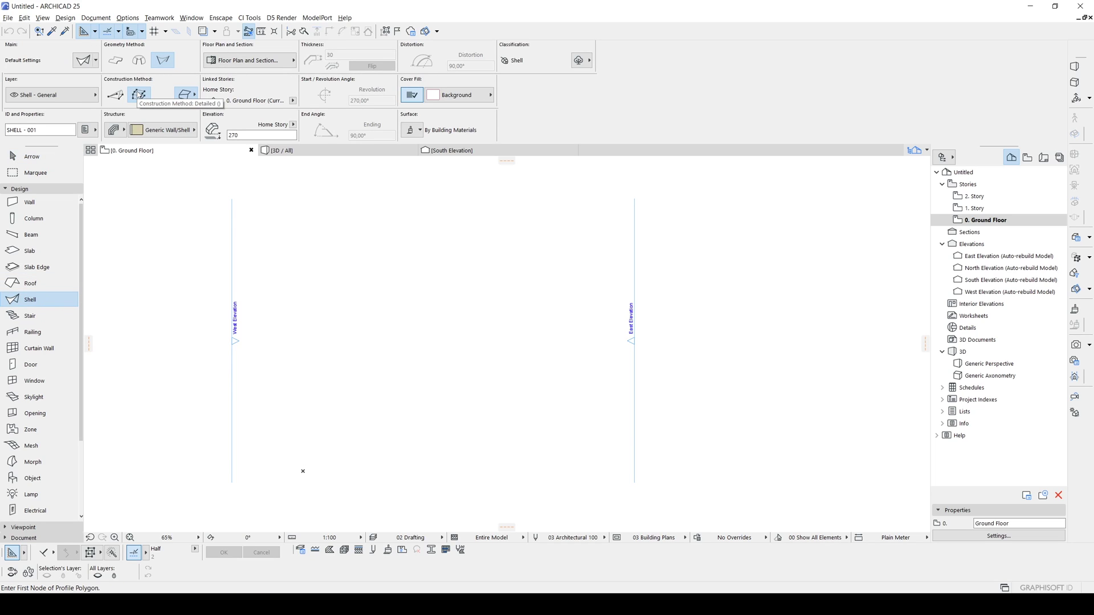
pyautogui.click(135, 129)
pyautogui.doubleClick(343, 57)
pyautogui.write('0')
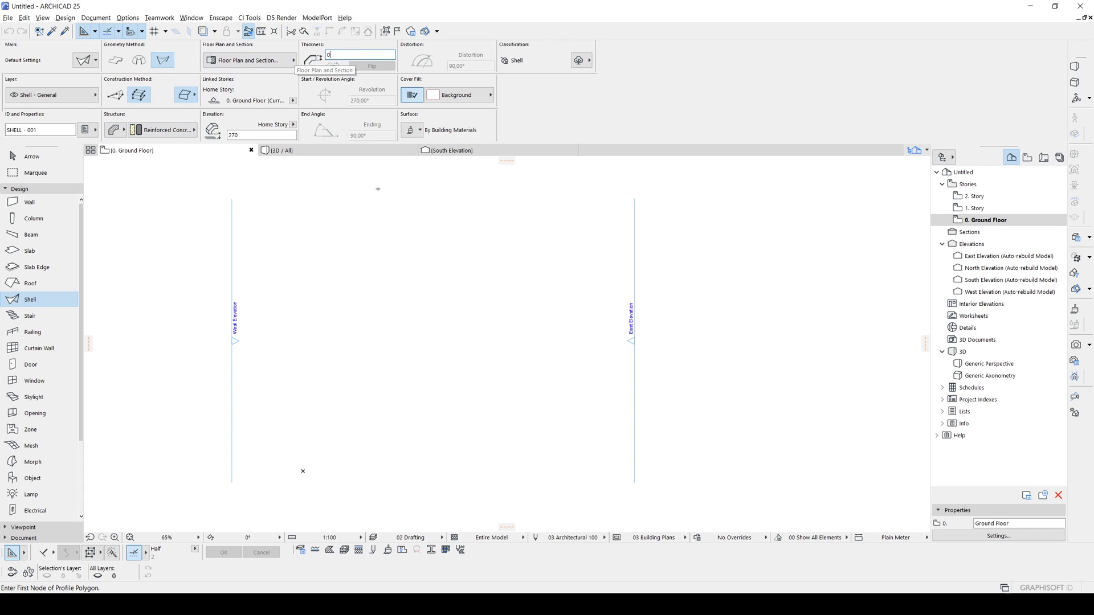
# - Start the shell's first profile between the West and East elevation lines with a rising quarter arc drawn from its tangent
pyautogui.moveTo(414, 366); pyautogui.dragTo(371, 345, button='middle')
pyautogui.scroll(2, 371, 345)
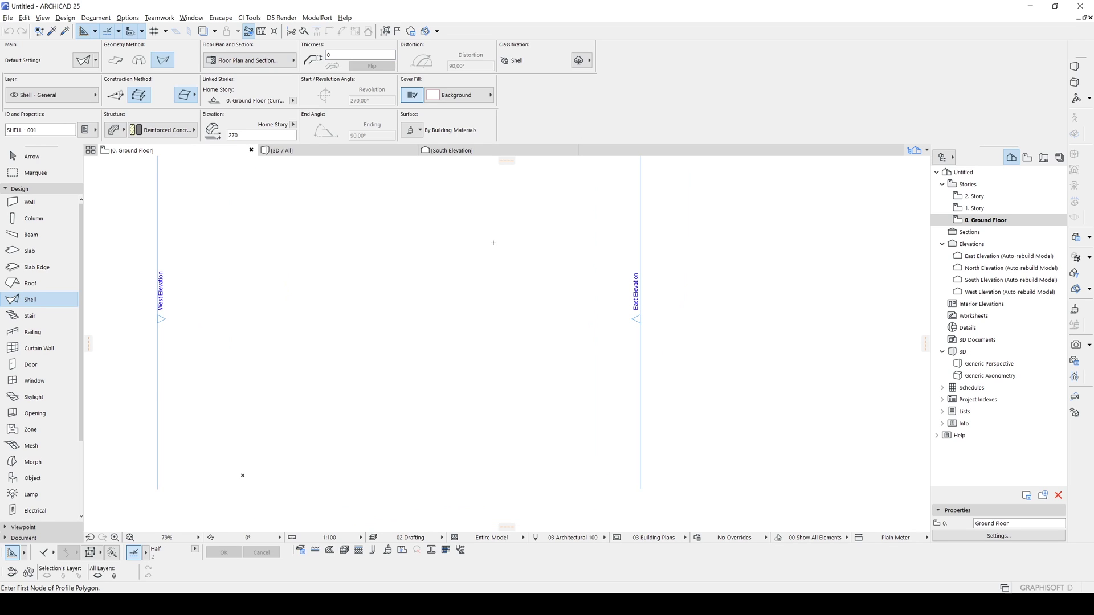
pyautogui.moveTo(295, 242); pyautogui.dragTo(440, 276, button='middle')
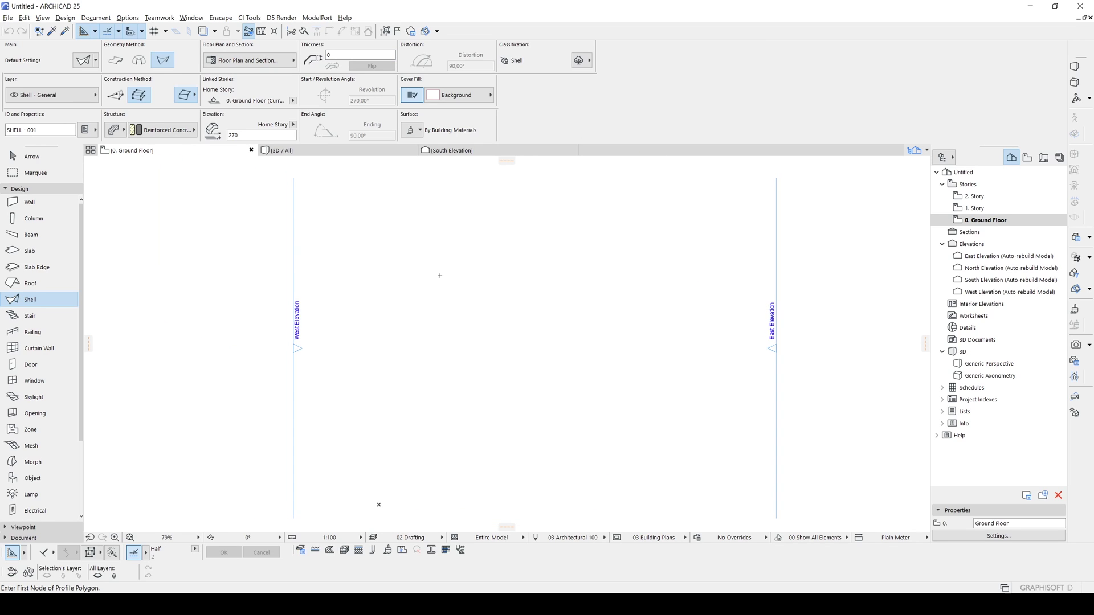
pyautogui.scroll(3, 471, 304)
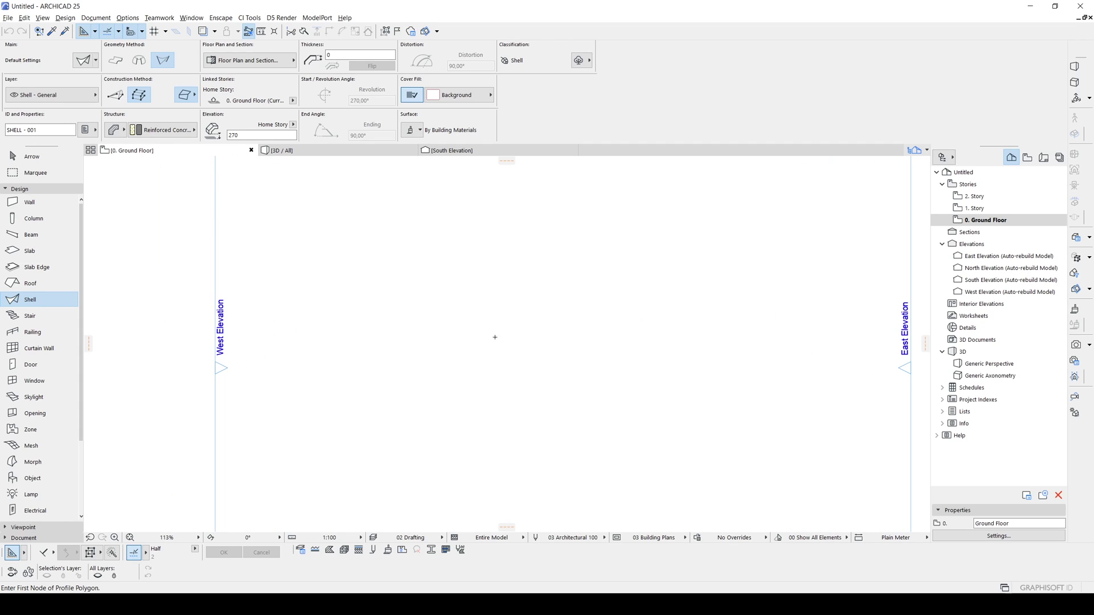
pyautogui.click(434, 367)
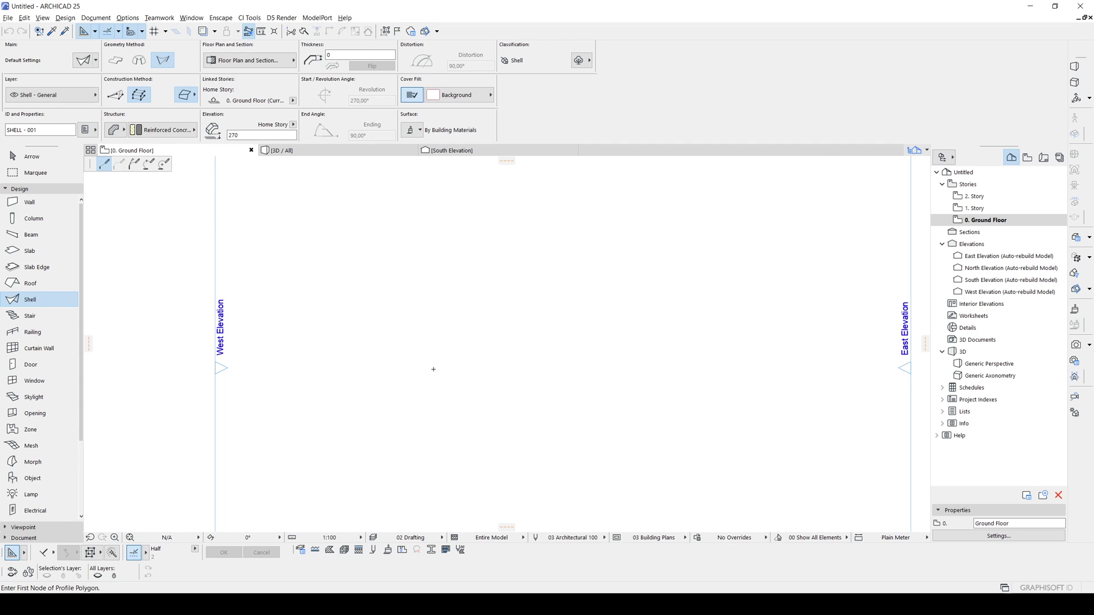
pyautogui.scroll(1, 428, 362)
pyautogui.scroll(2, 428, 362)
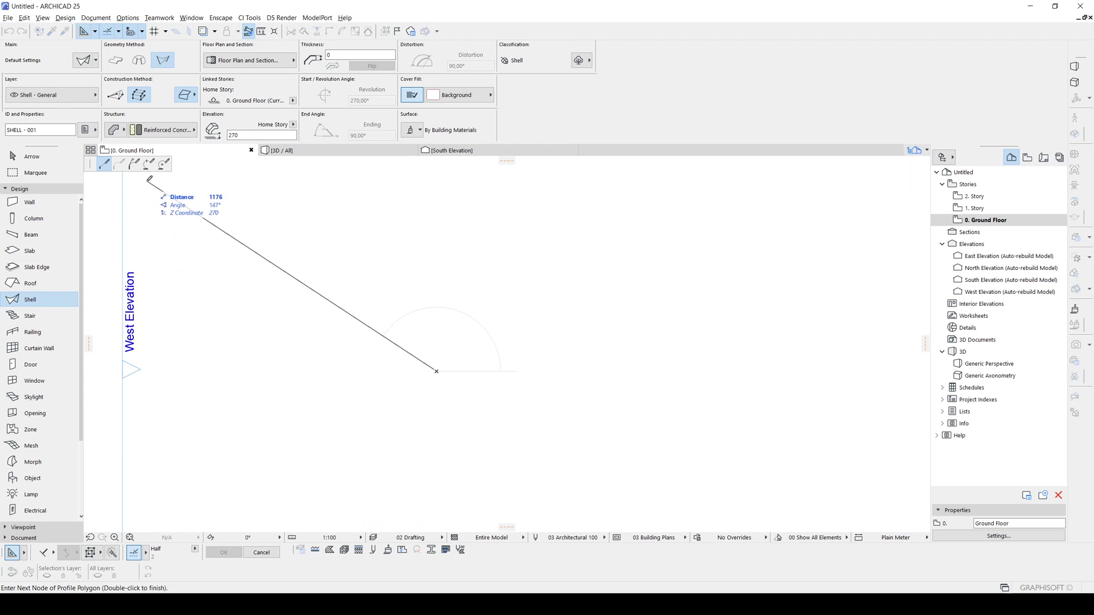
pyautogui.click(134, 164)
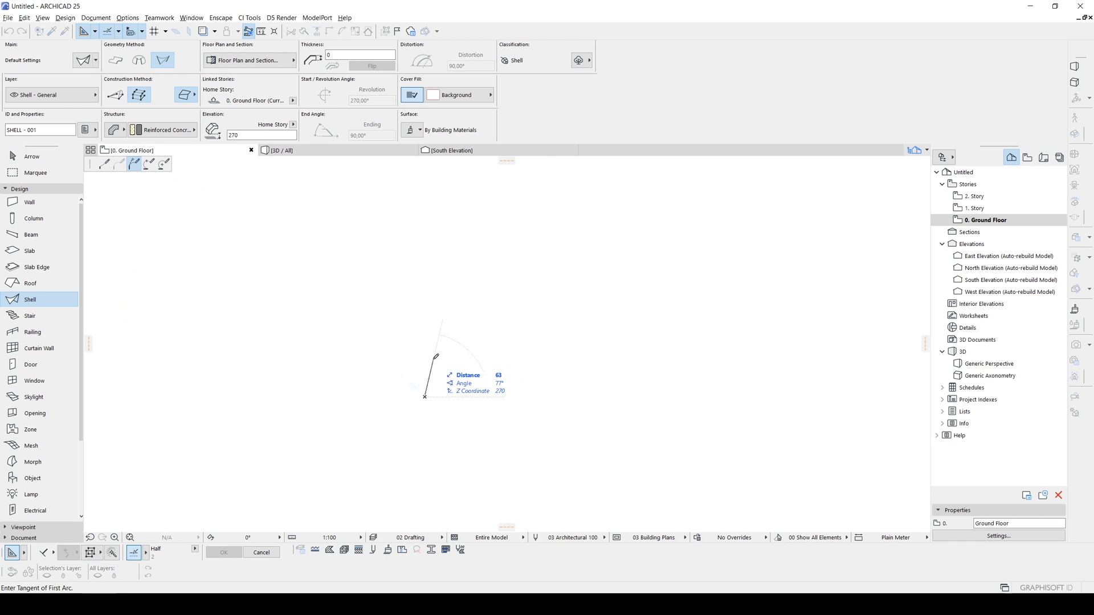
pyautogui.click(428, 356)
pyautogui.click(455, 367)
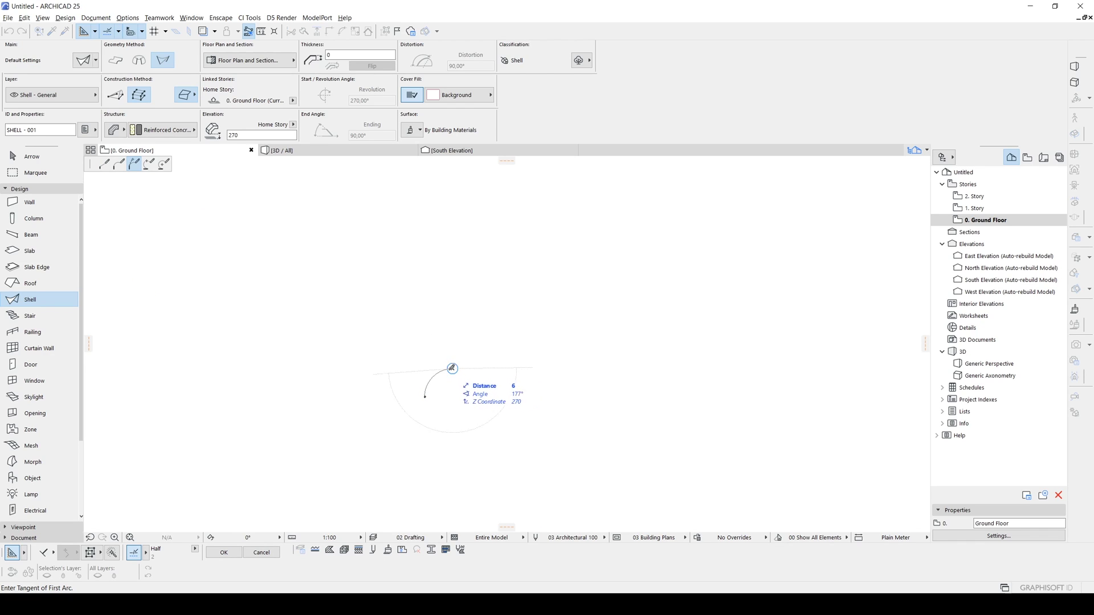
# - Continue the first profile with tangential arcs into a two-crested wave, finish it and accept 300 mm as the distance between profile planes
pyautogui.click(120, 164)
pyautogui.scroll(2, 472, 378)
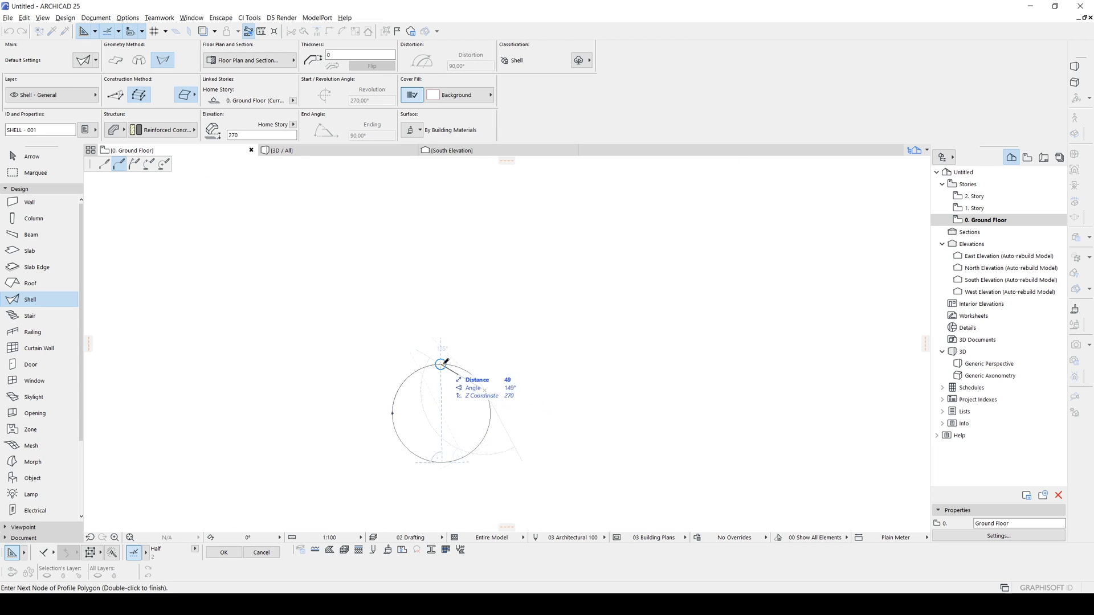
pyautogui.click(485, 391)
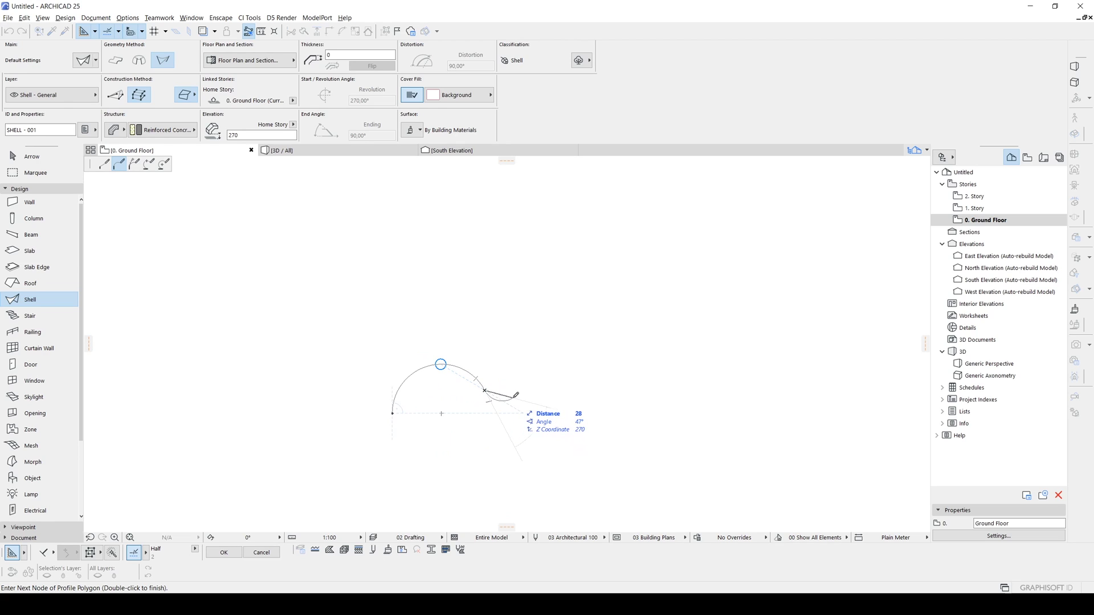
pyautogui.scroll(1, 490, 391)
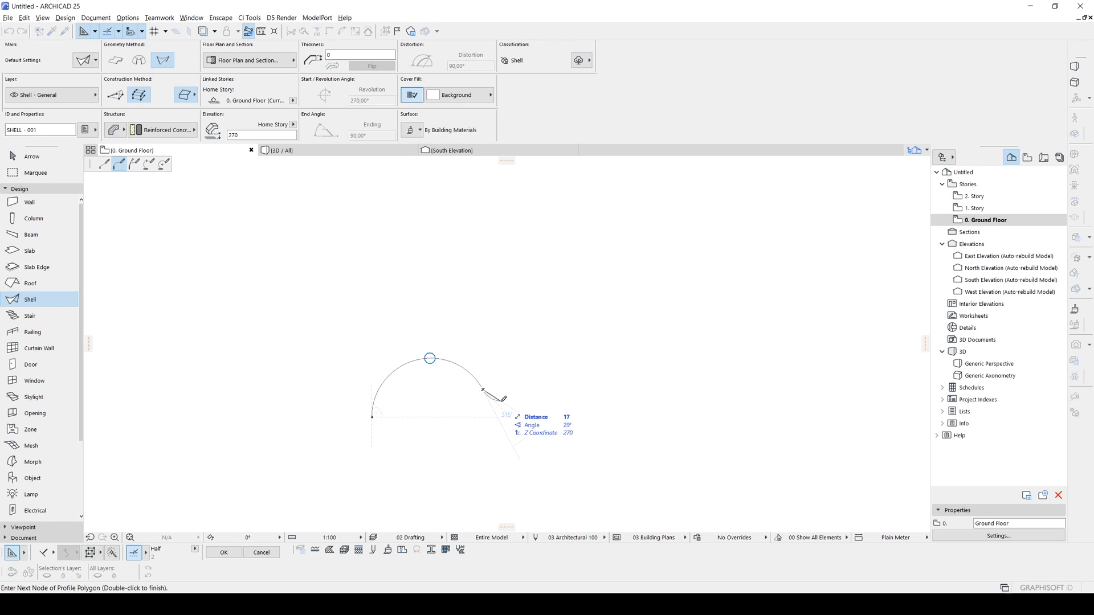
pyautogui.click(553, 391)
pyautogui.click(612, 378)
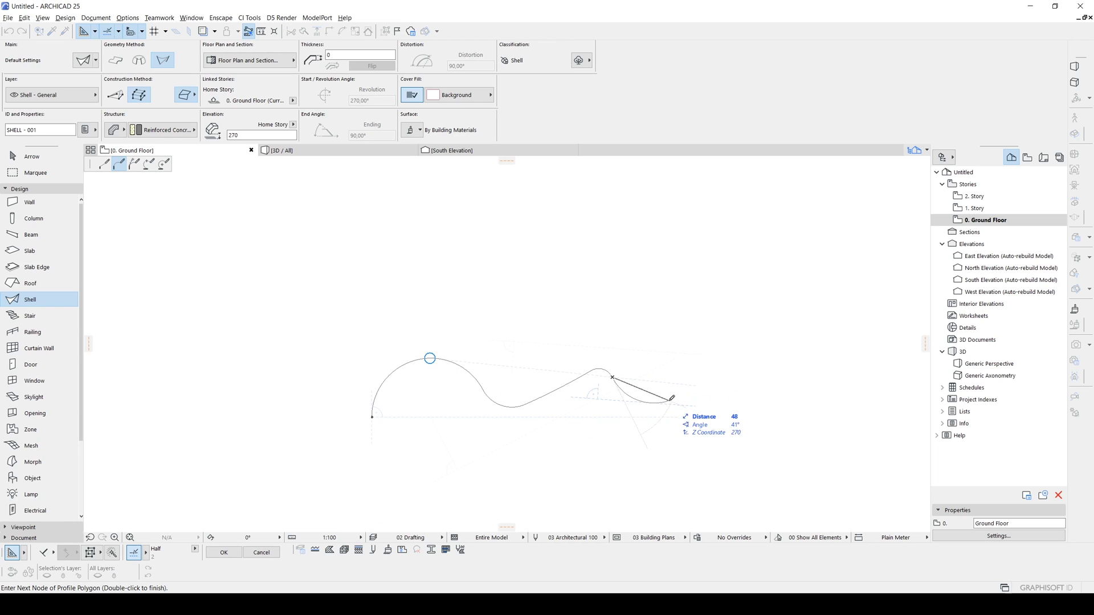
pyautogui.doubleClick(674, 418)
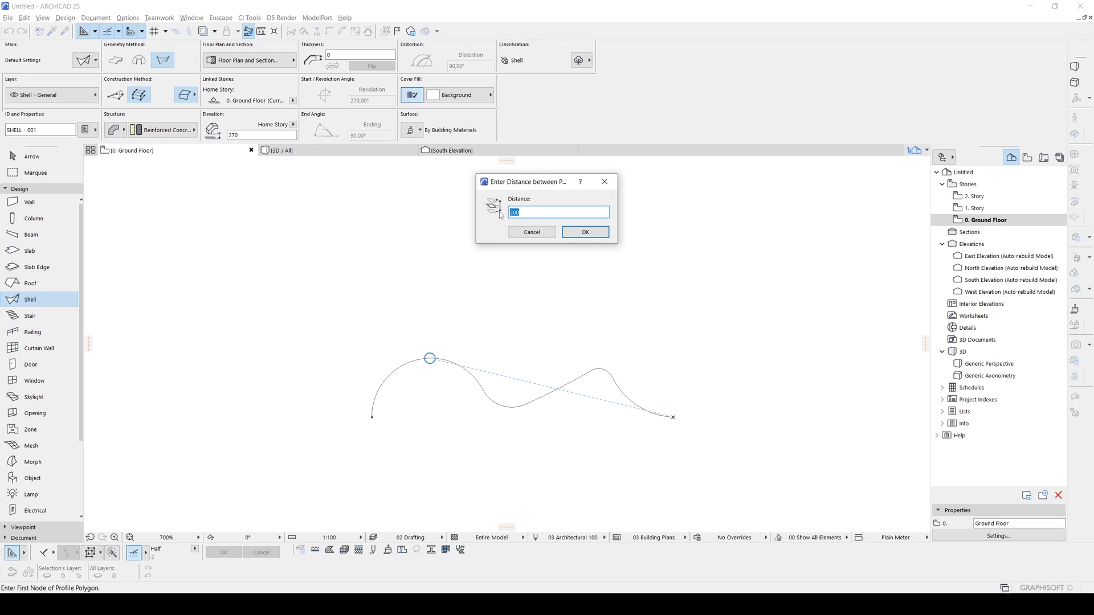
pyautogui.click(582, 234)
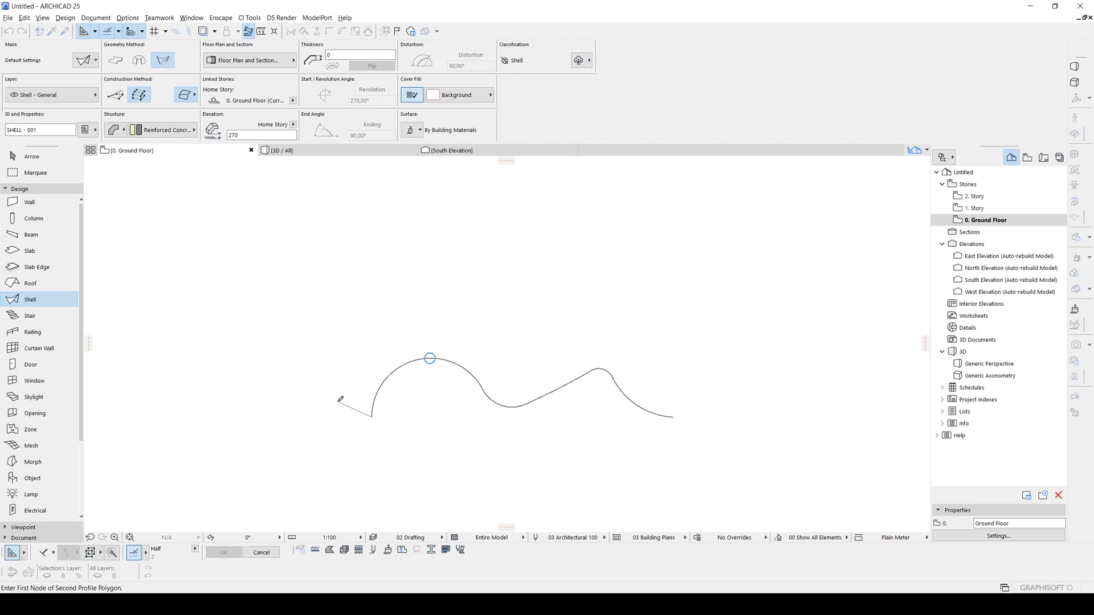
# - Draw the second profile from inside the first crest with a short straight segment and three tangential arcs, finishing at the first profile's right endpoint
pyautogui.click(409, 408)
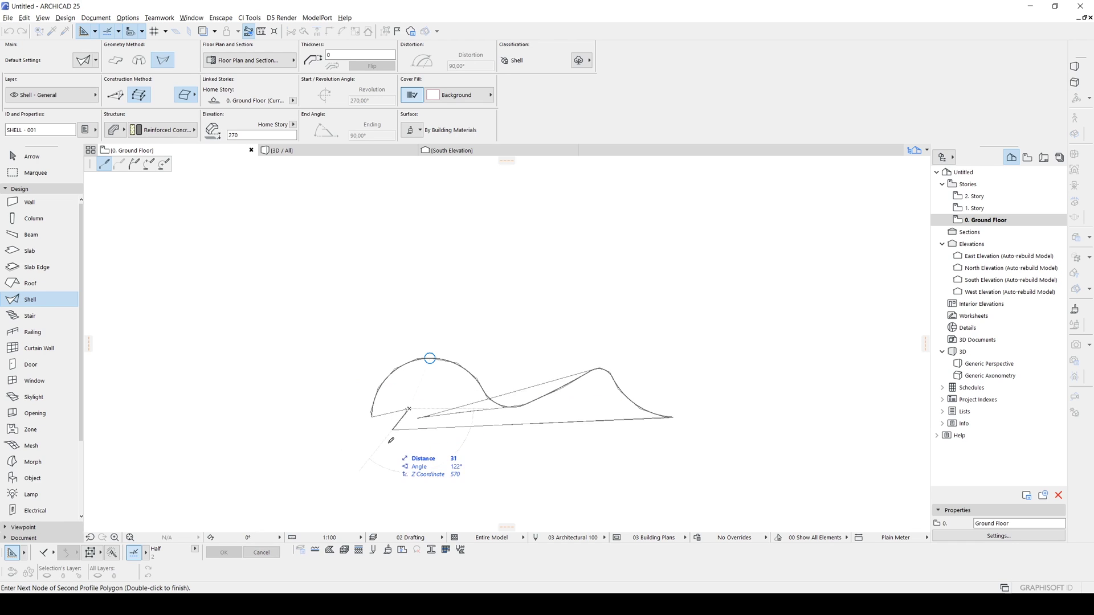
pyautogui.click(439, 398)
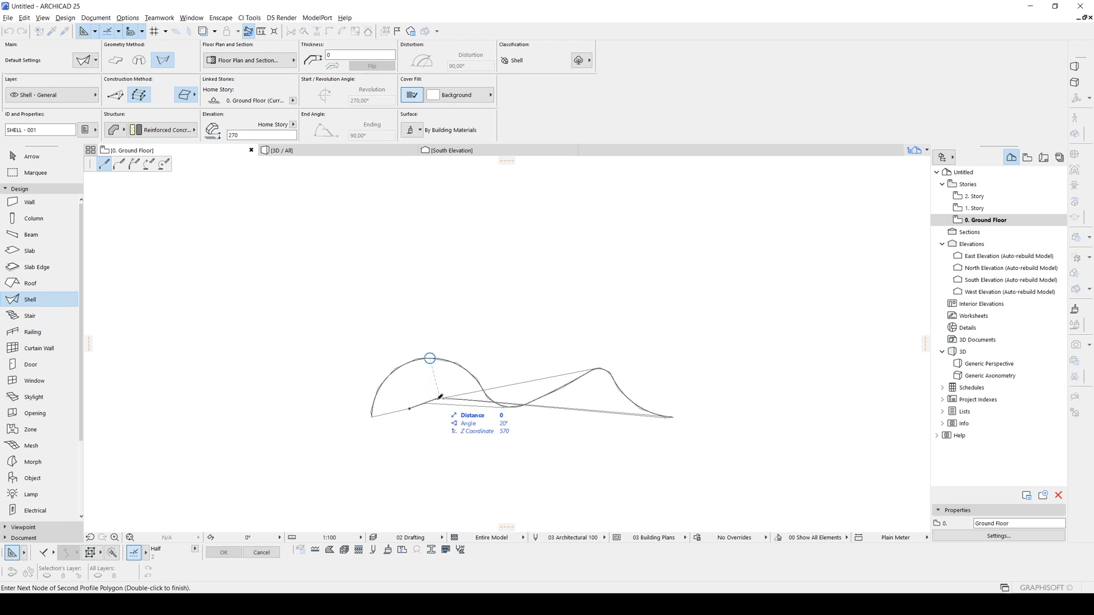
pyautogui.click(120, 164)
pyautogui.scroll(3, 476, 395)
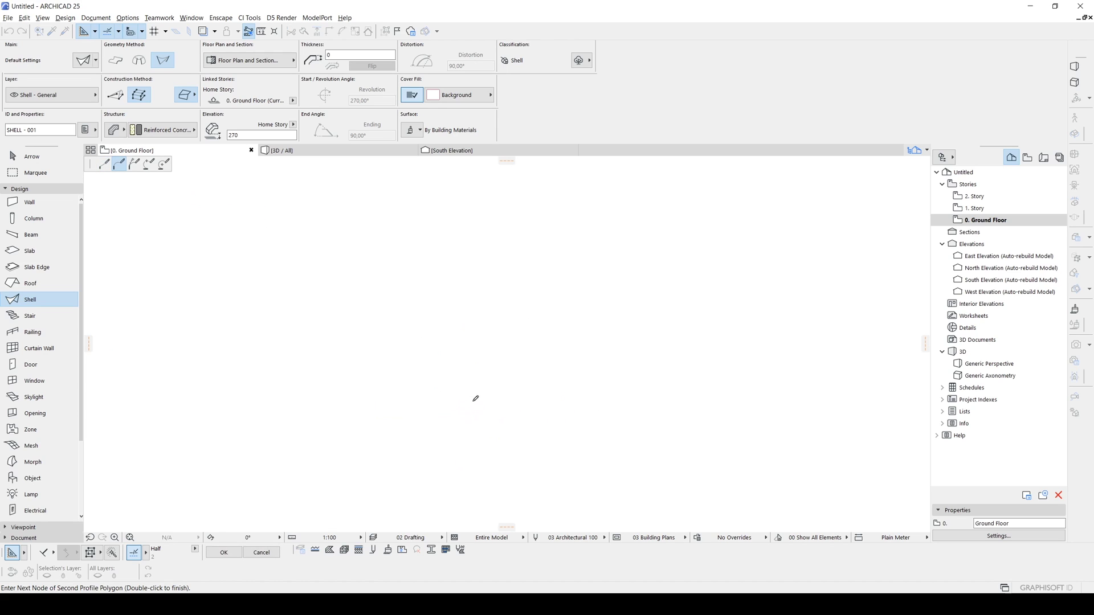
pyautogui.click(555, 368)
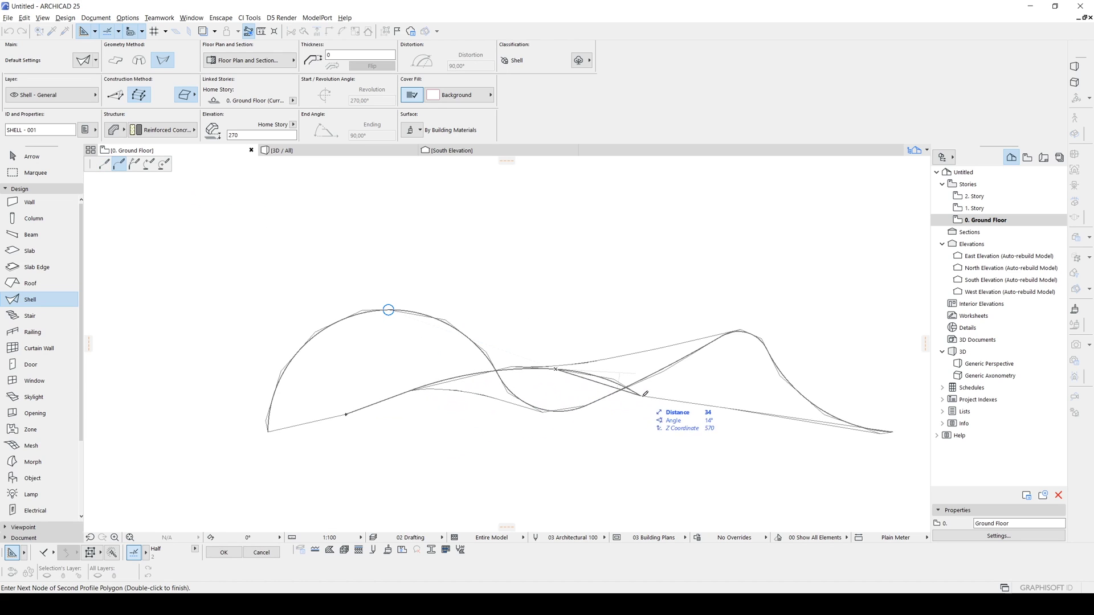
pyautogui.click(666, 399)
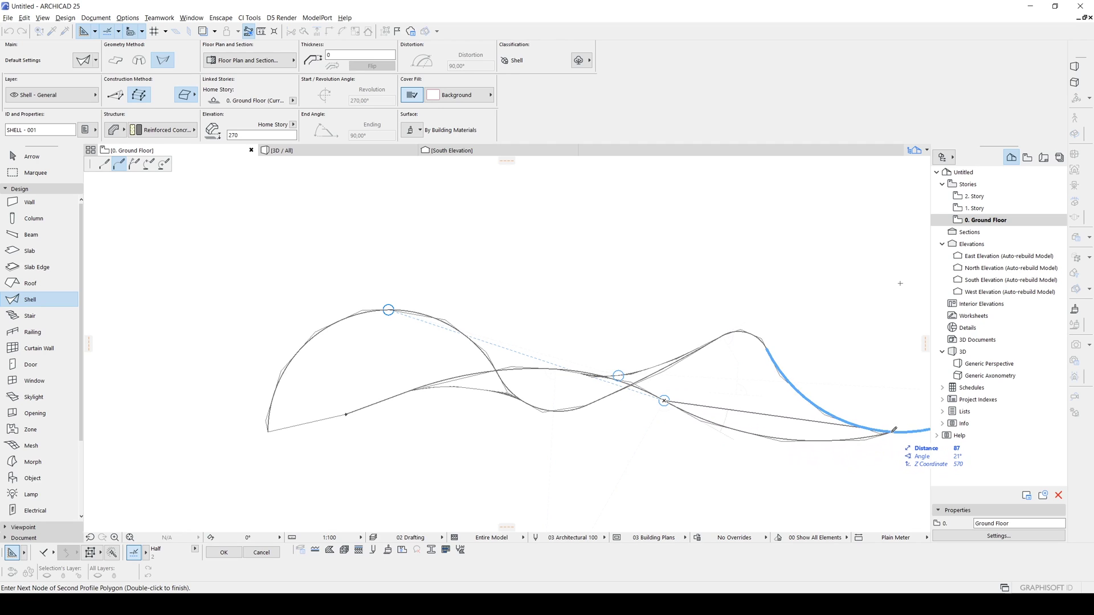
pyautogui.click(894, 430)
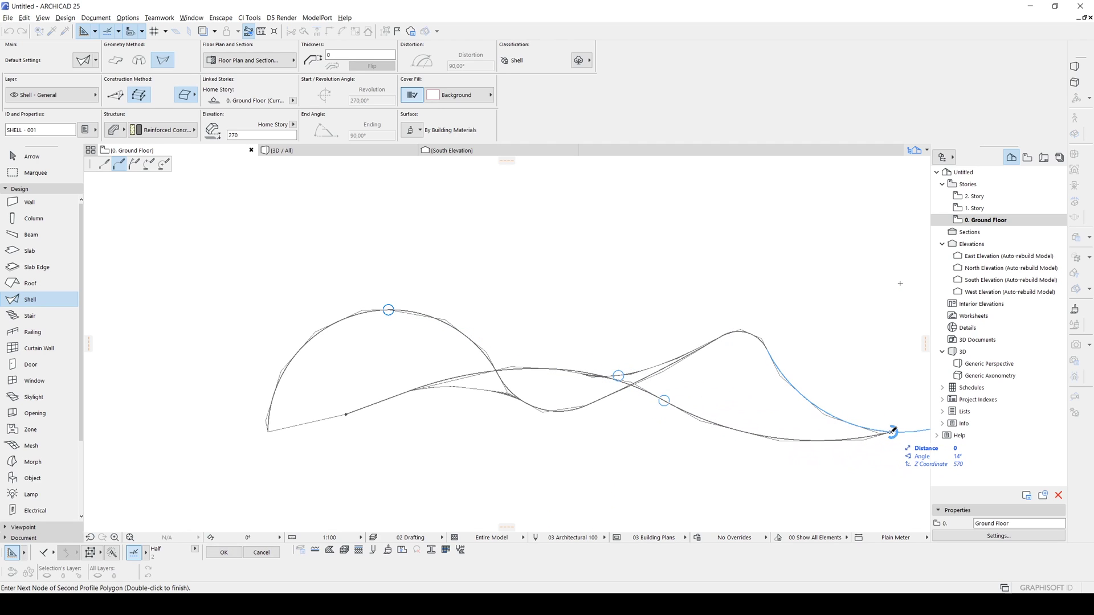
pyautogui.doubleClick(893, 431)
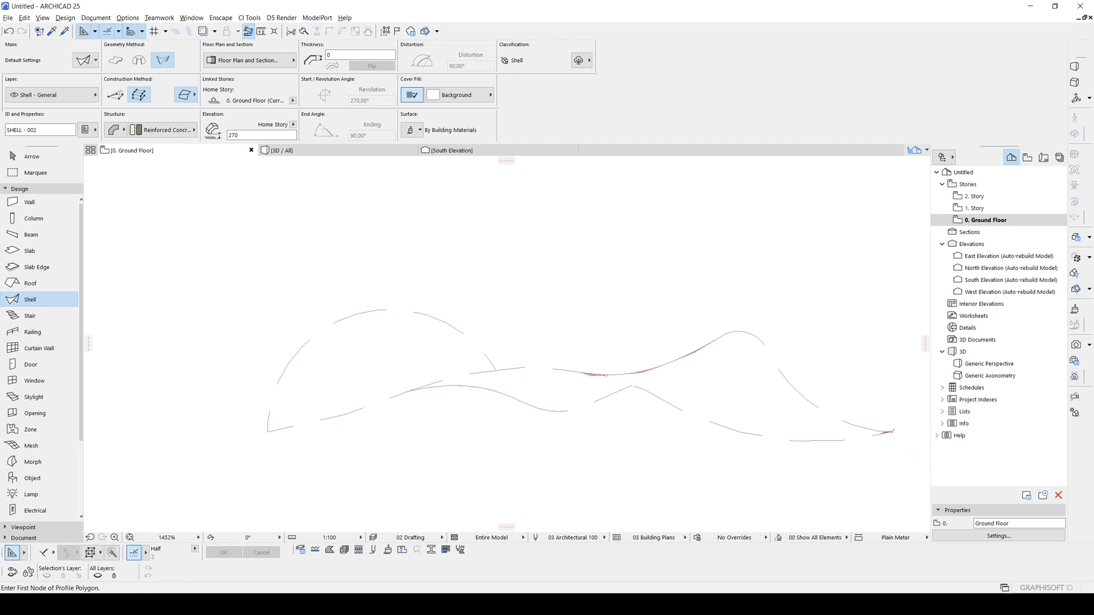
# - Move the second profile's first two nodes onto the first profile's left endpoint so both curves share the same start
pyautogui.press('Escape')
pyautogui.click(633, 386)
pyautogui.scroll(3, 436, 410)
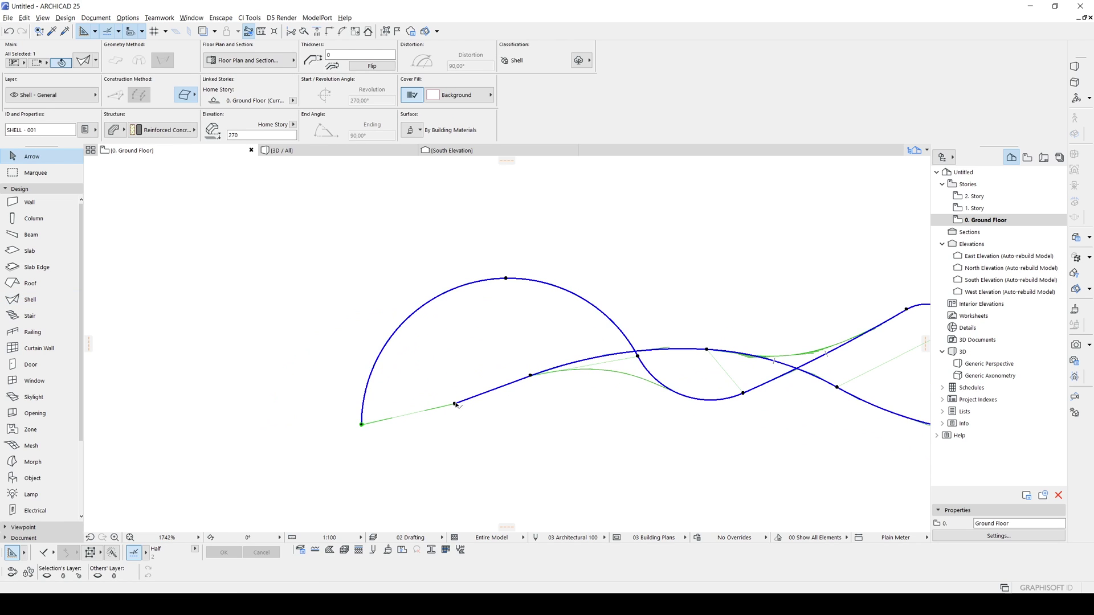
pyautogui.click(455, 405)
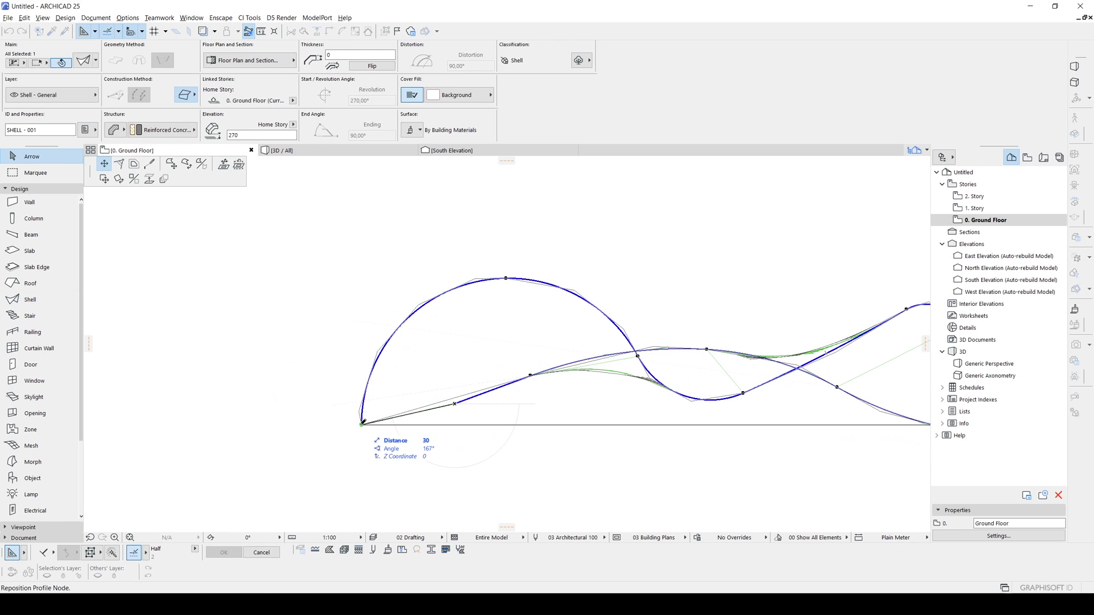
pyautogui.click(362, 424)
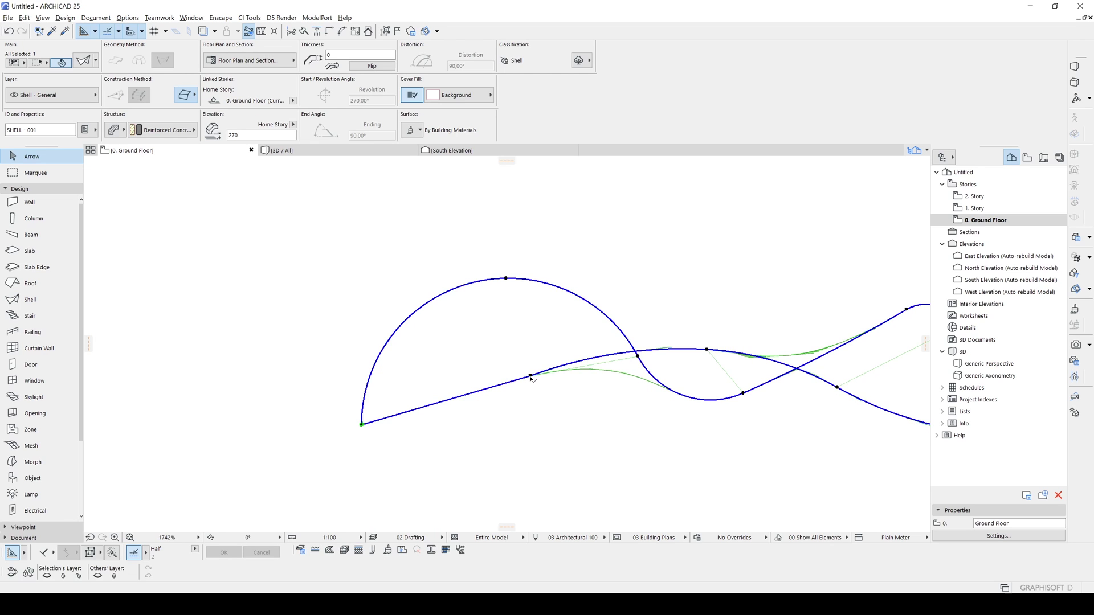
pyautogui.click(530, 378)
pyautogui.click(361, 425)
pyautogui.scroll(-5, 577, 435)
pyautogui.press('Escape')
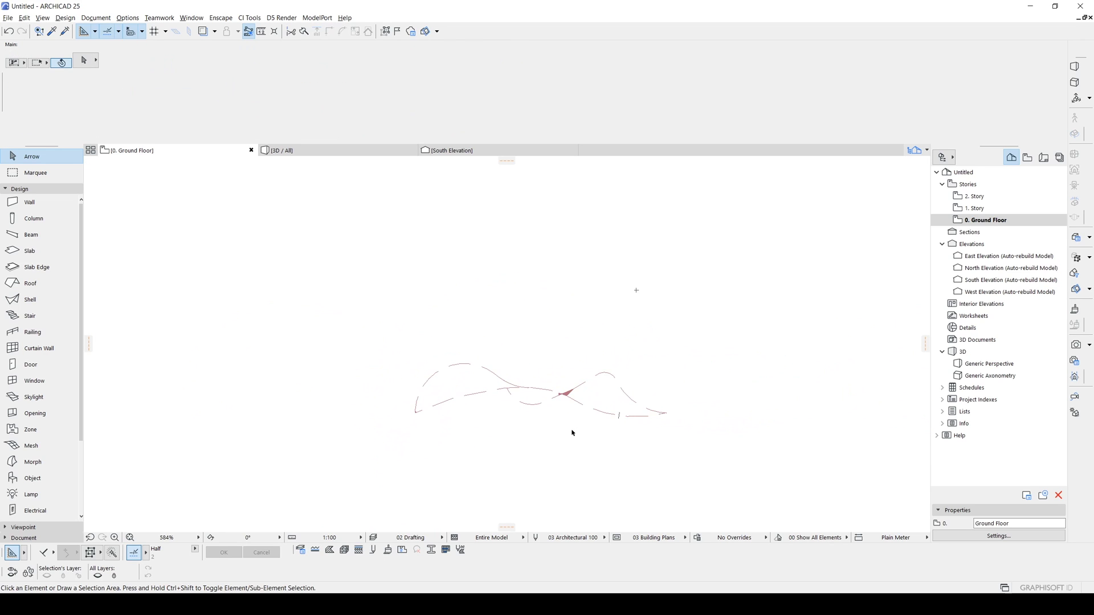
# - Open the 3D view and override the shell's surfaces with Paint - Glossy White
pyautogui.press('F3')
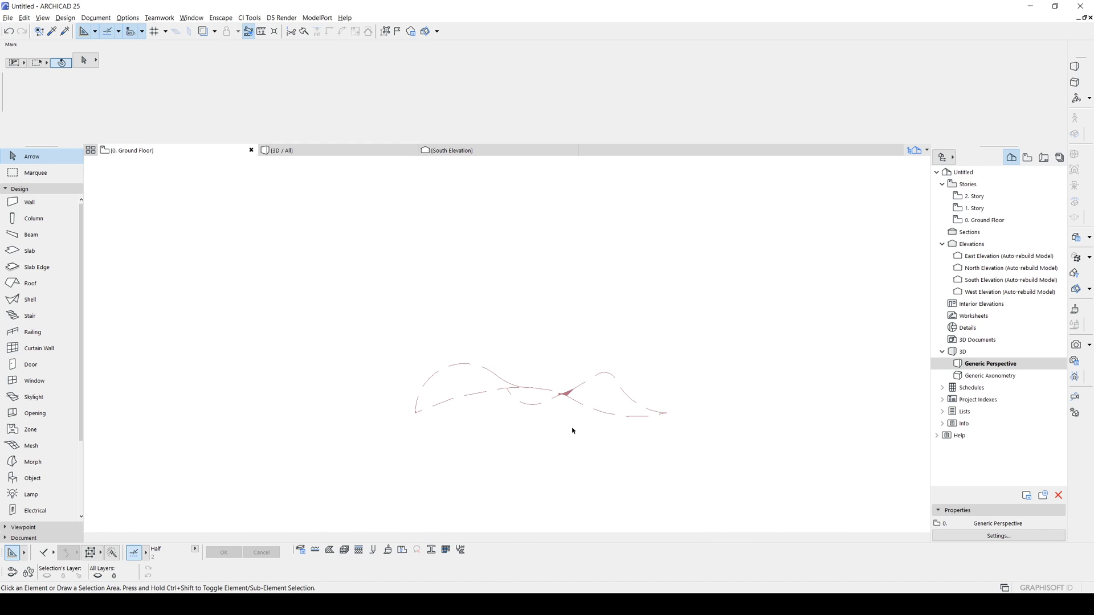
pyautogui.scroll(5, 399, 325)
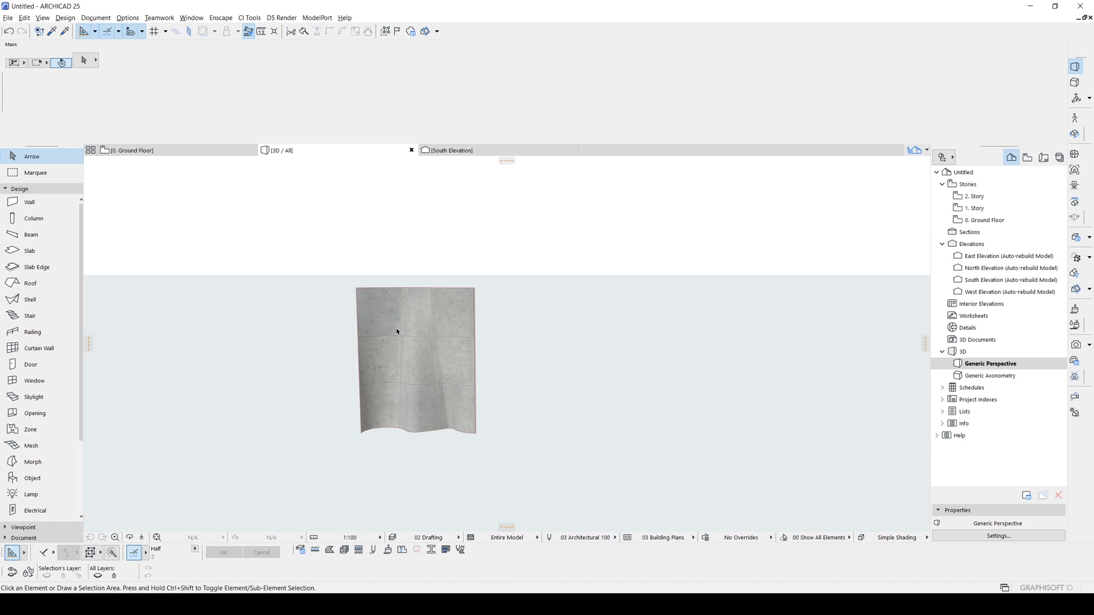
pyautogui.keyDown('shift'); pyautogui.moveTo(401, 338); pyautogui.dragTo(420, 397, button='middle'); pyautogui.keyUp('shift')
pyautogui.click(420, 397)
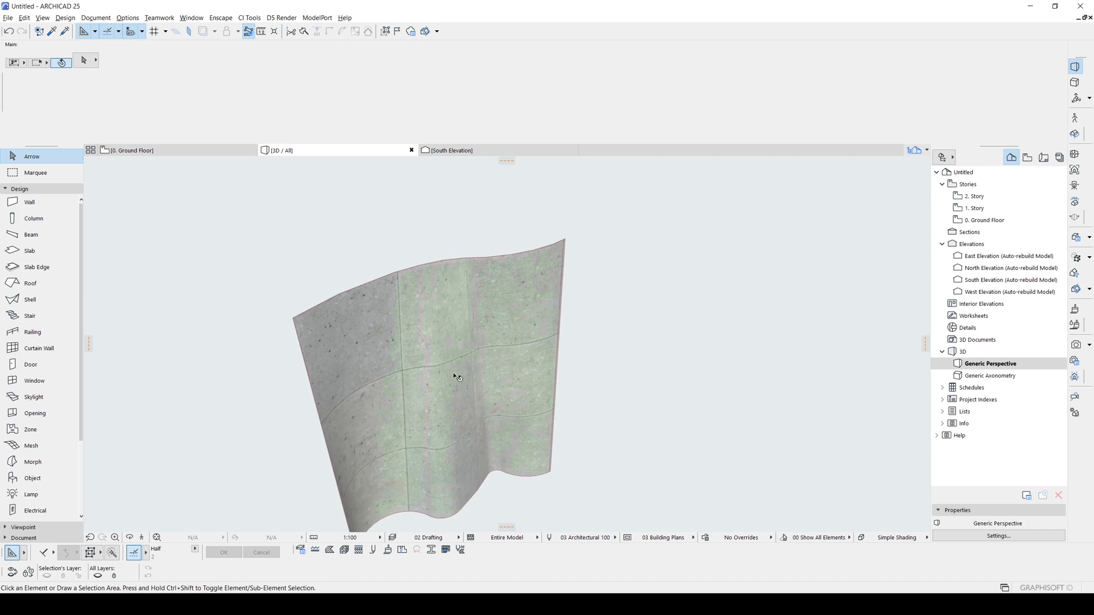
pyautogui.doubleClick(517, 302)
pyautogui.click(330, 306)
pyautogui.click(330, 321)
pyautogui.click(433, 308)
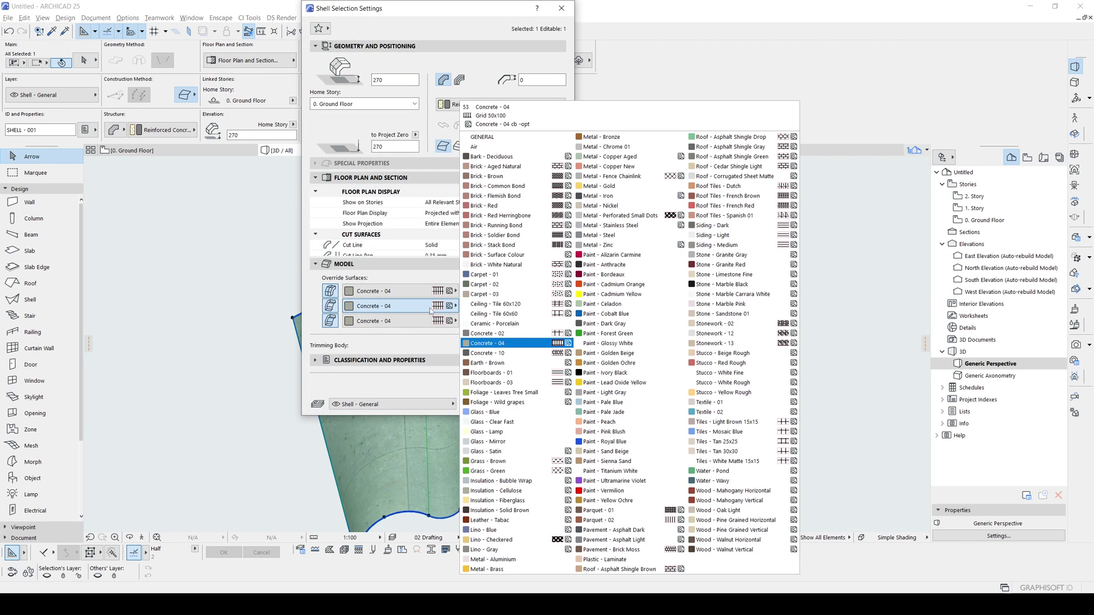
pyautogui.click(595, 344)
pyautogui.click(542, 406)
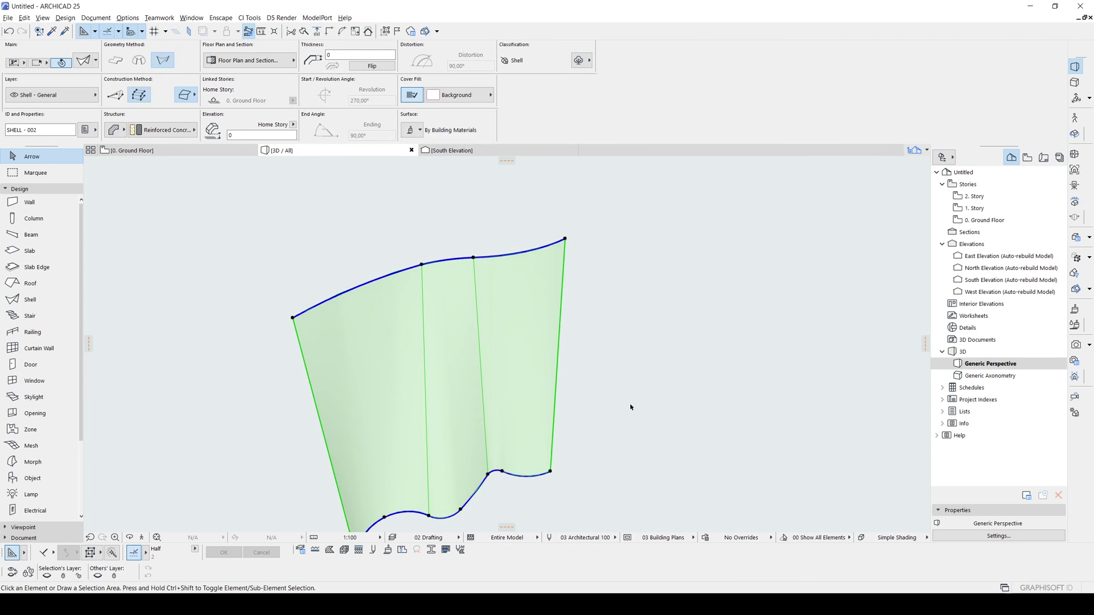
pyautogui.click(631, 408)
pyautogui.keyDown('shift'); pyautogui.moveTo(447, 384); pyautogui.dragTo(505, 440, button='middle'); pyautogui.keyUp('shift')
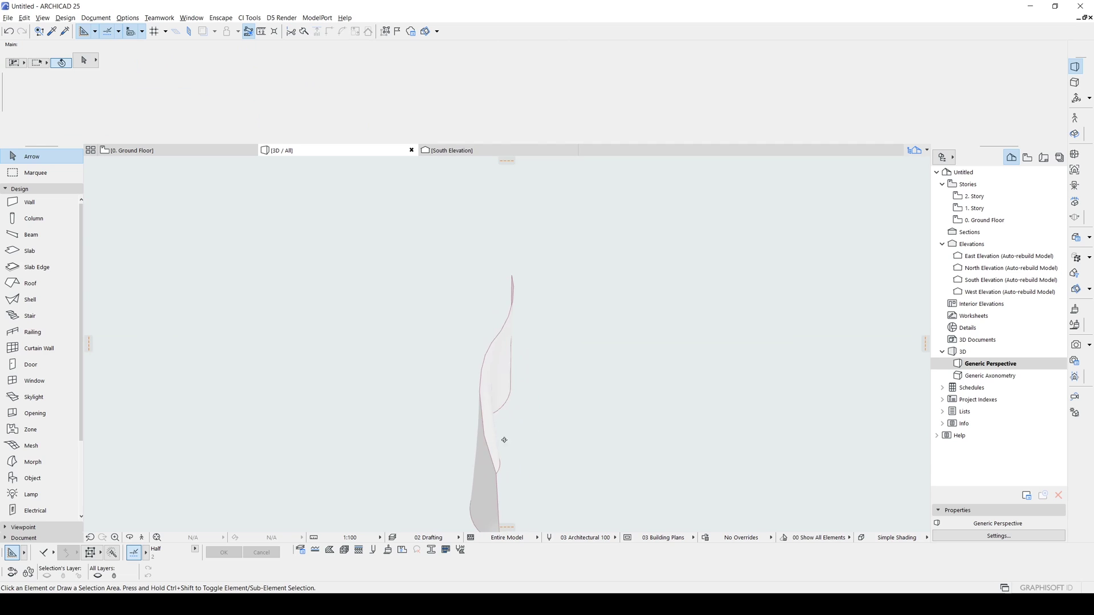
# - On the Ground Floor plan, move the second profile's crest node upward and its following node up and to the right
pyautogui.click(484, 381)
pyautogui.click(212, 150)
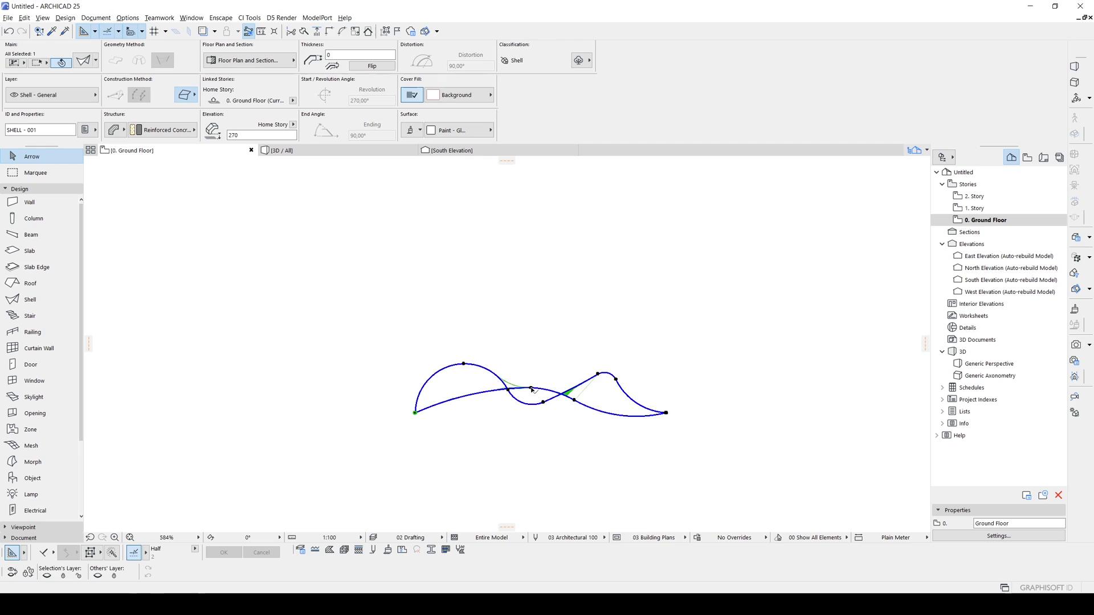
pyautogui.click(531, 389)
pyautogui.click(540, 397)
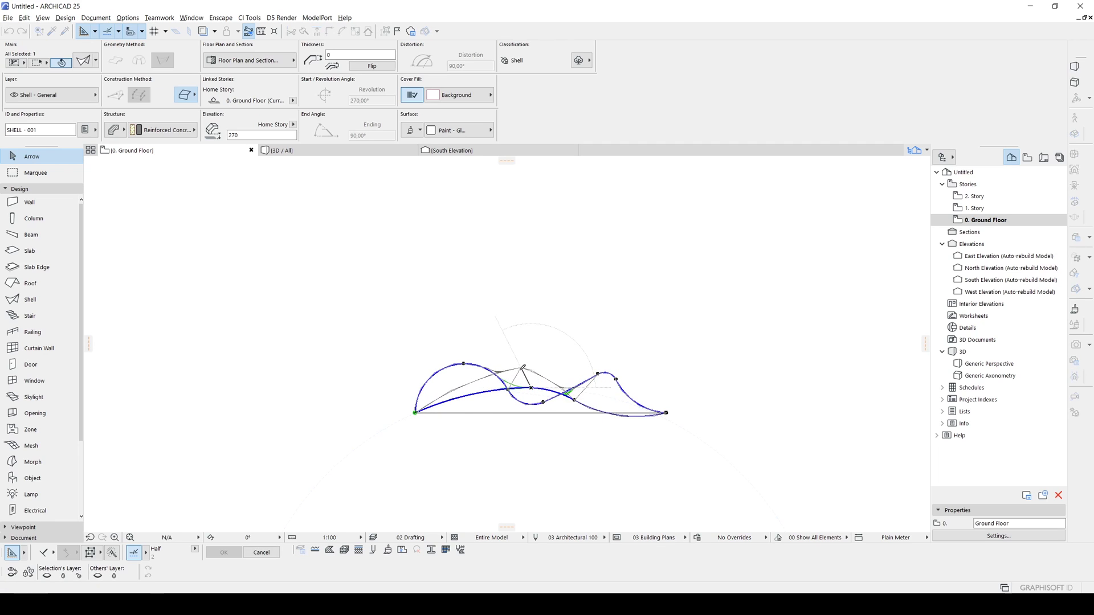
pyautogui.click(521, 368)
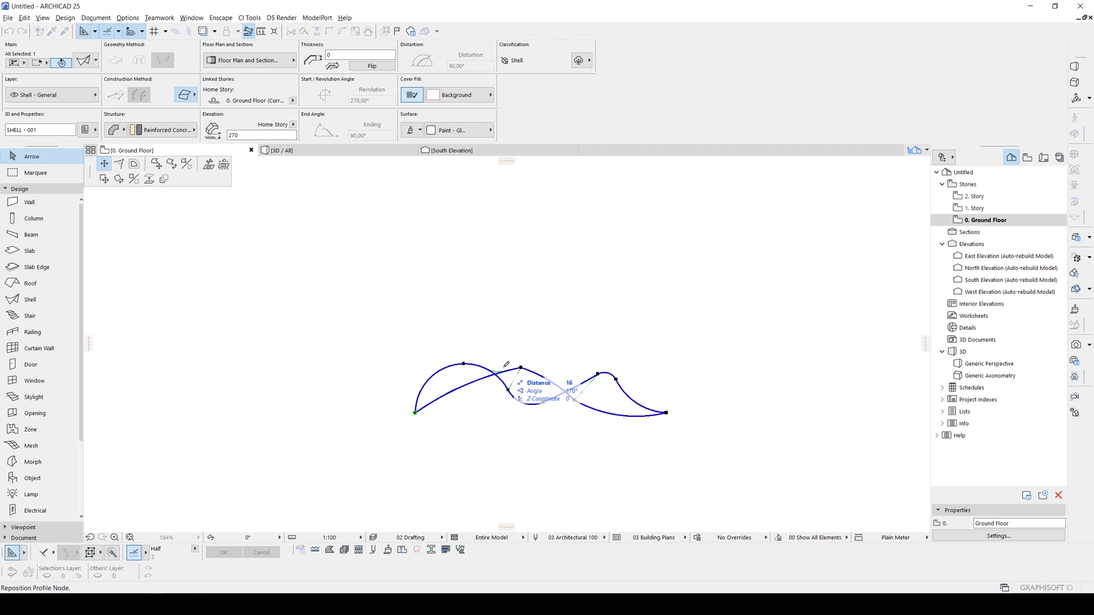
pyautogui.click(525, 366)
pyautogui.click(574, 400)
pyautogui.click(596, 387)
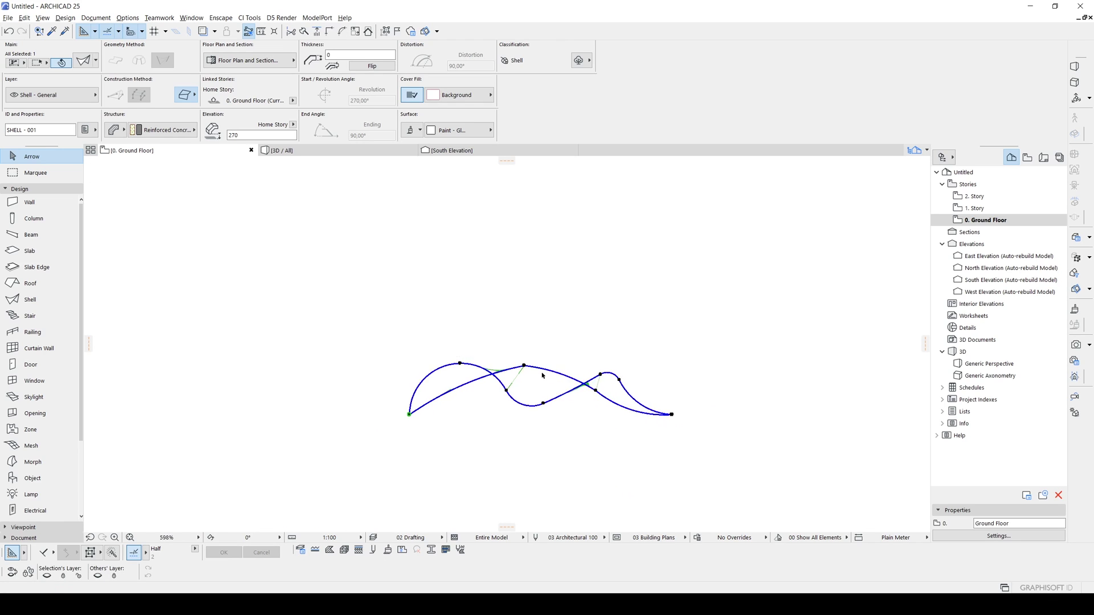
# - Reshape the second profile's first arc into a fuller curve by resetting its tangent at the crest node
pyautogui.scroll(3, 530, 369)
pyautogui.click(487, 367)
pyautogui.click(548, 416)
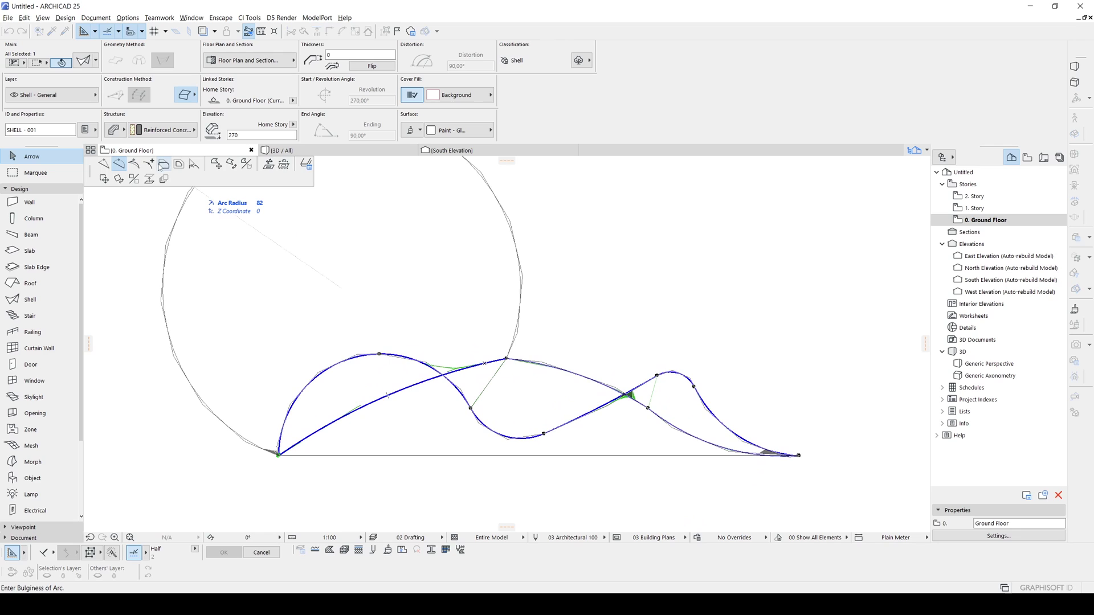
pyautogui.click(134, 165)
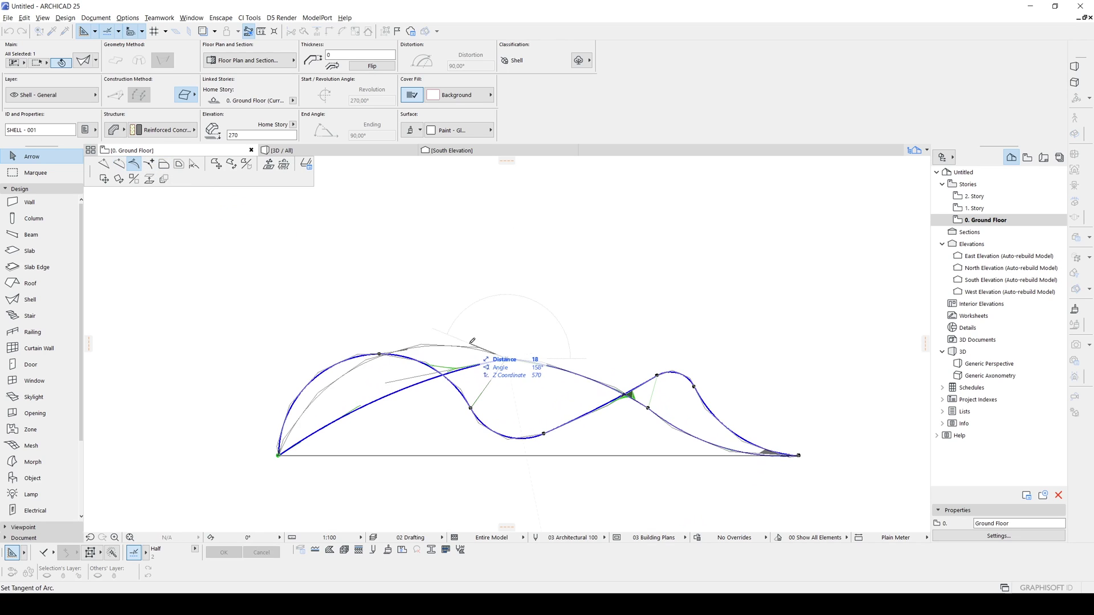
pyautogui.click(421, 354)
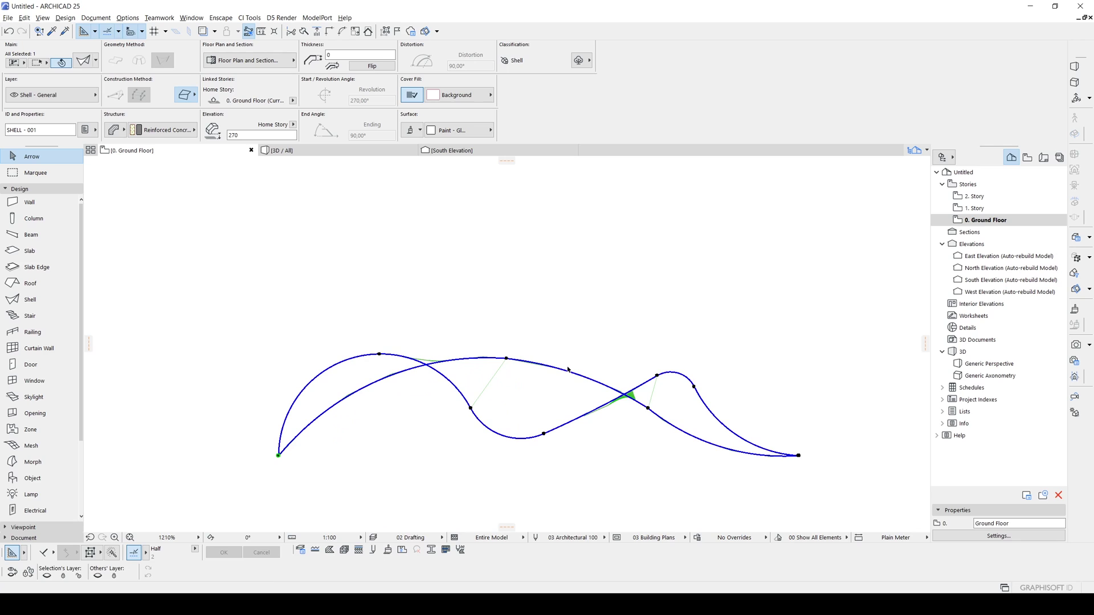
pyautogui.click(497, 365)
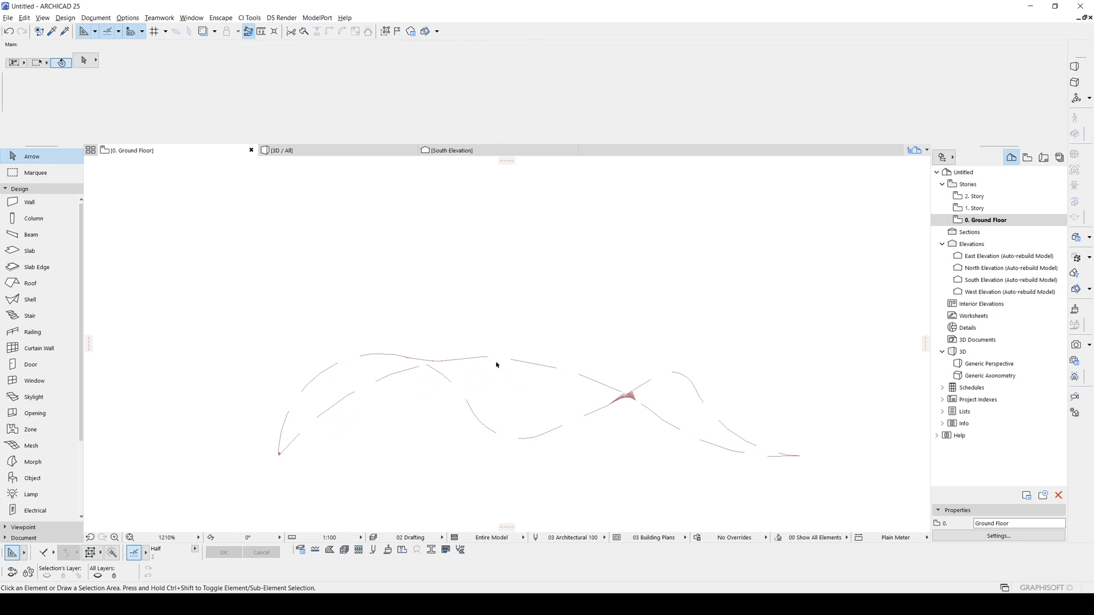
# - In the 3D view, elevate the shell's upper profile vertically to make the shell taller
pyautogui.click(335, 157)
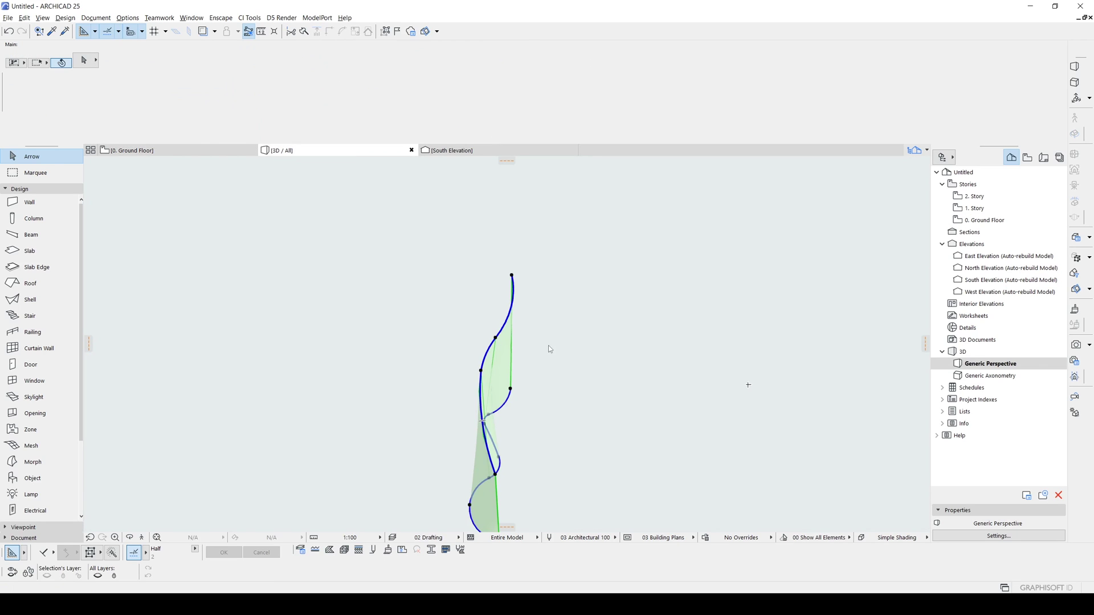
pyautogui.keyDown('shift'); pyautogui.moveTo(440, 394); pyautogui.dragTo(644, 275, button='middle'); pyautogui.keyUp('shift')
pyautogui.click(644, 275)
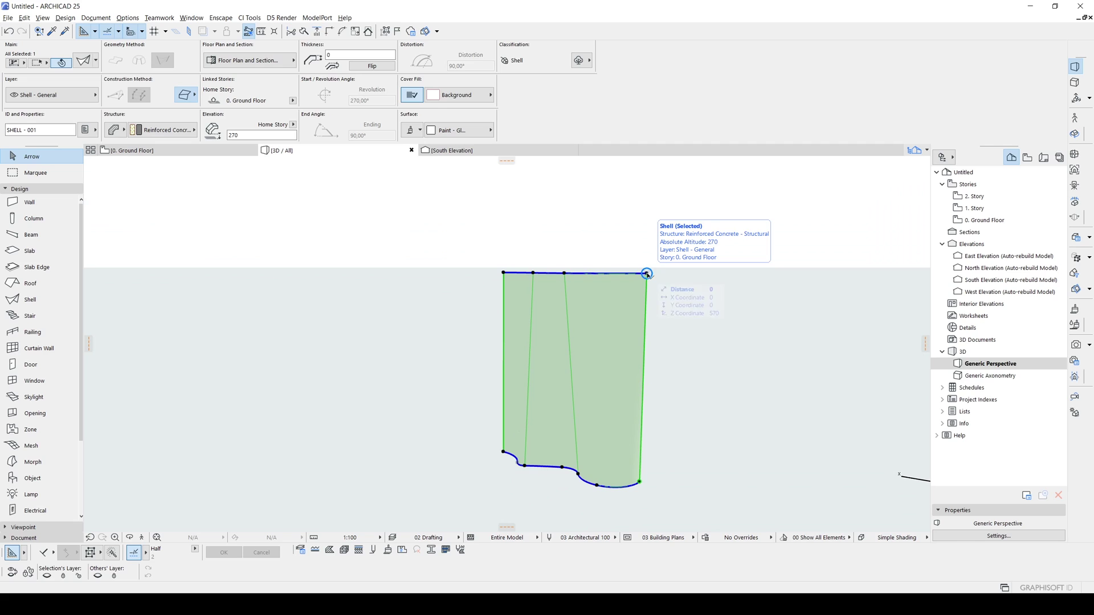
pyautogui.click(647, 275)
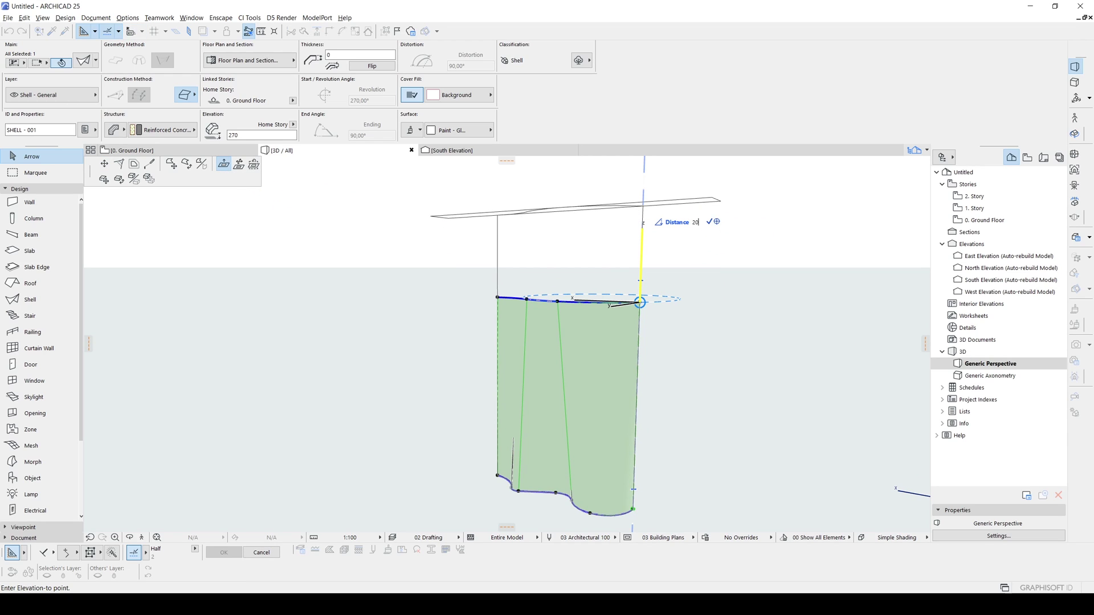
pyautogui.press('Return')
pyautogui.moveTo(646, 199)
pyautogui.keyDown('shift'); pyautogui.mouseDown(button='middle')
pyautogui.moveTo(630, 281)
pyautogui.moveTo(530, 386)
pyautogui.moveTo(530, 359)
pyautogui.mouseUp(button='middle'); pyautogui.keyUp('shift')
# - Open the East Elevation from its marker on the Ground Floor plan with current view settings and select the shell there
pyautogui.click(183, 154)
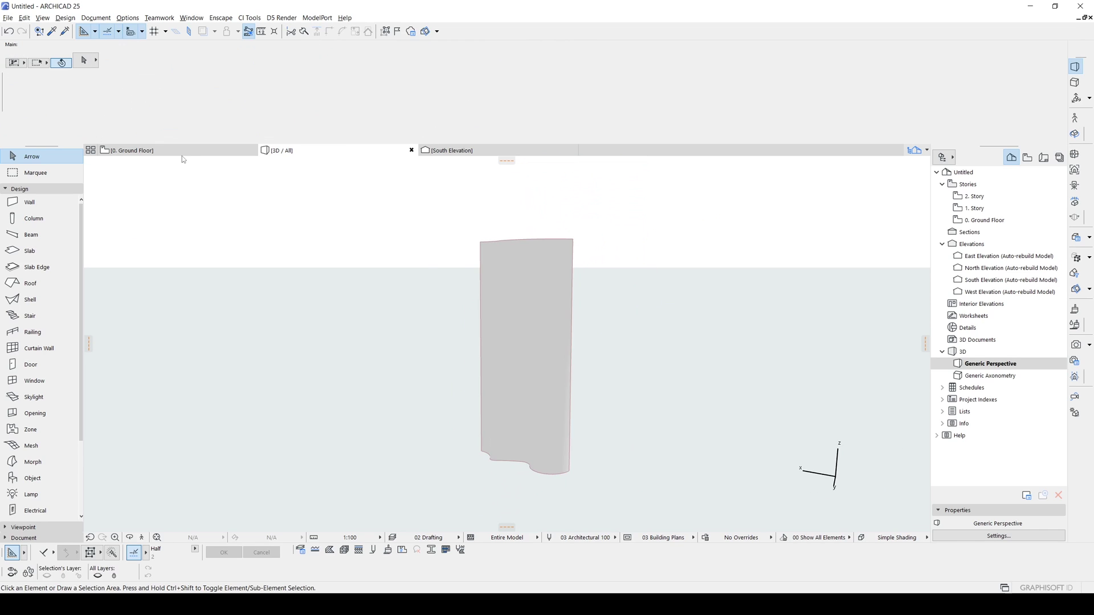
pyautogui.scroll(-10, 502, 331)
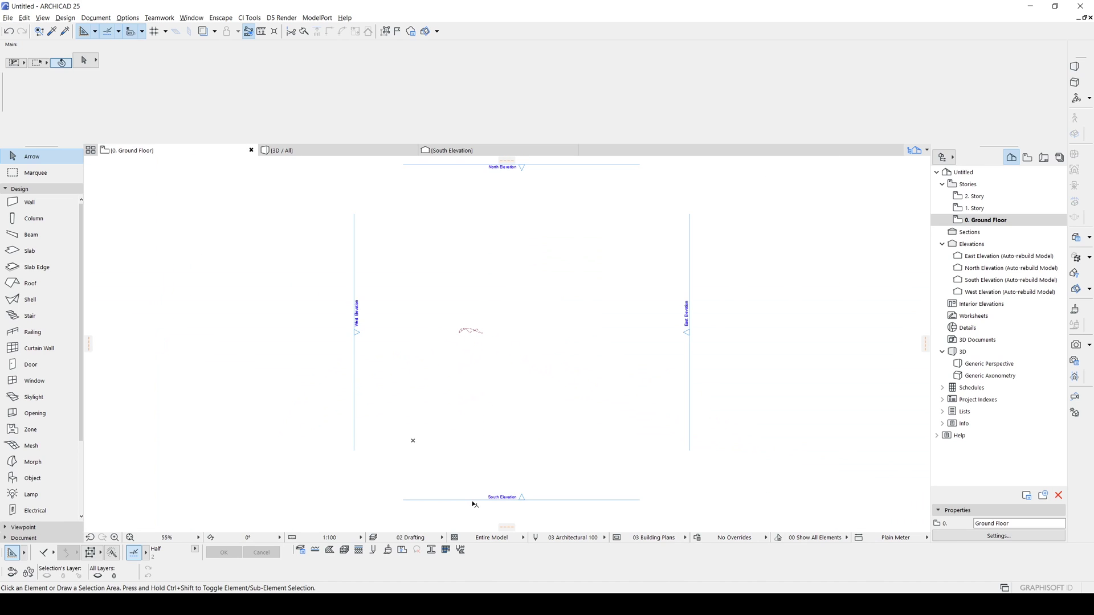
pyautogui.scroll(3, 681, 313)
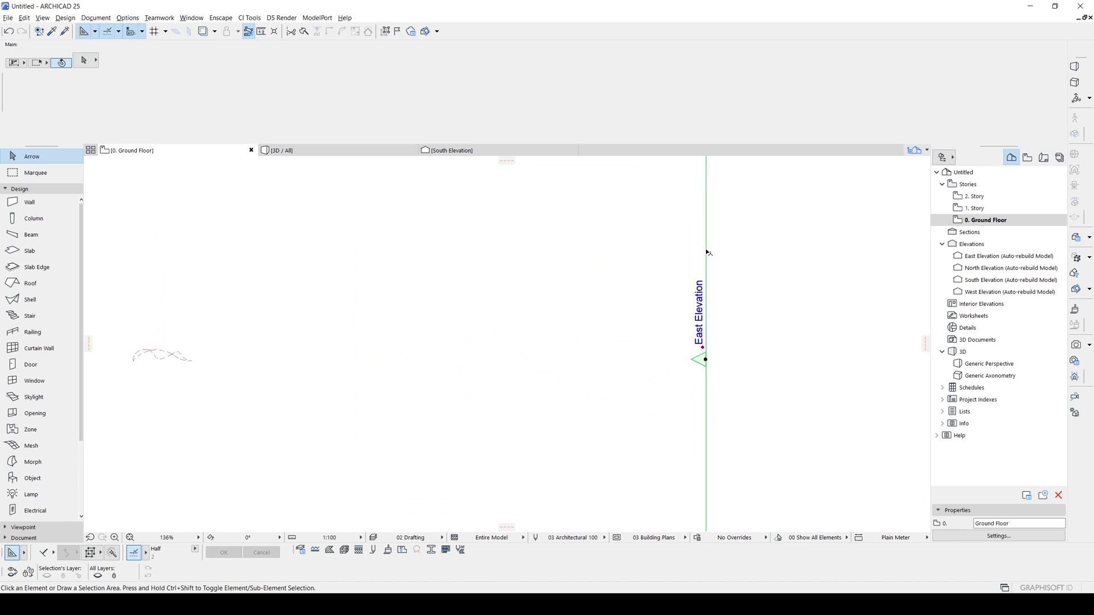
pyautogui.click(706, 253)
pyautogui.rightClick(707, 252)
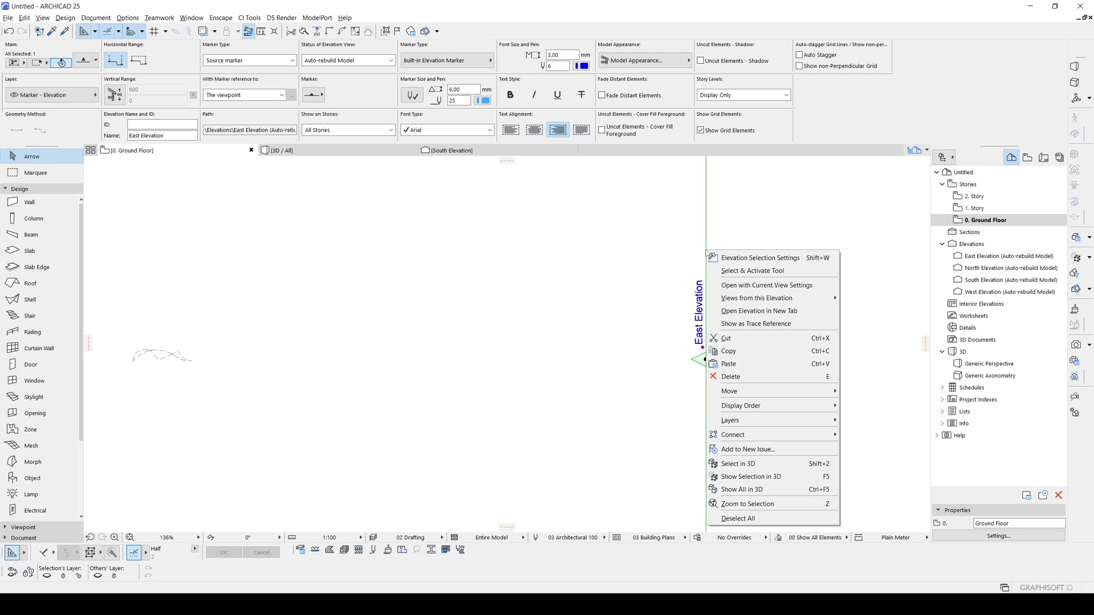
pyautogui.click(755, 286)
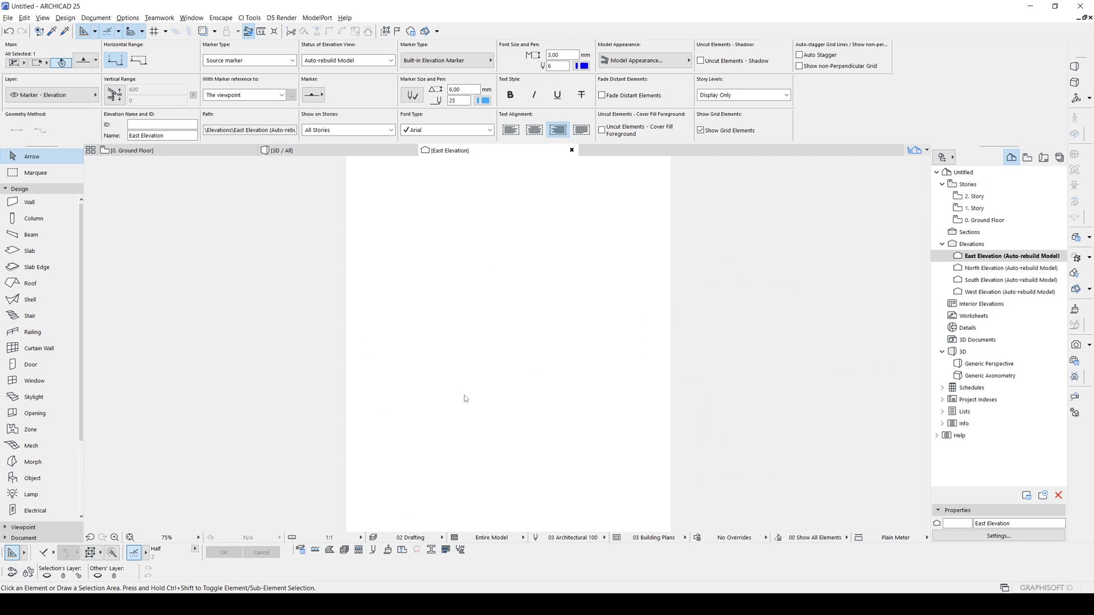
pyautogui.scroll(2, 508, 319)
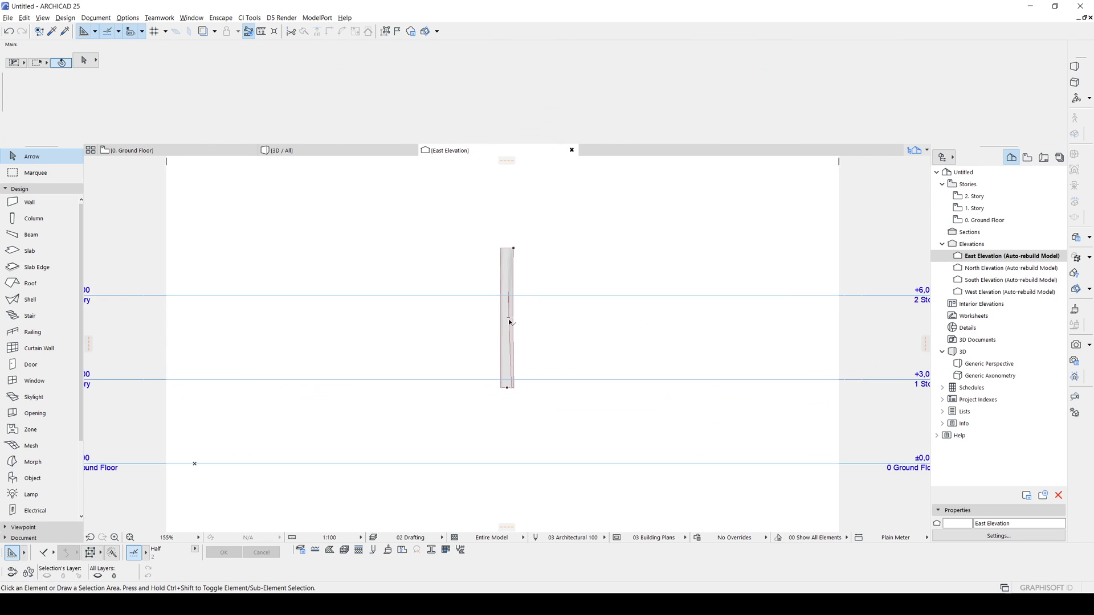
pyautogui.click(510, 323)
pyautogui.scroll(-2, 448, 387)
pyautogui.scroll(4, 553, 368)
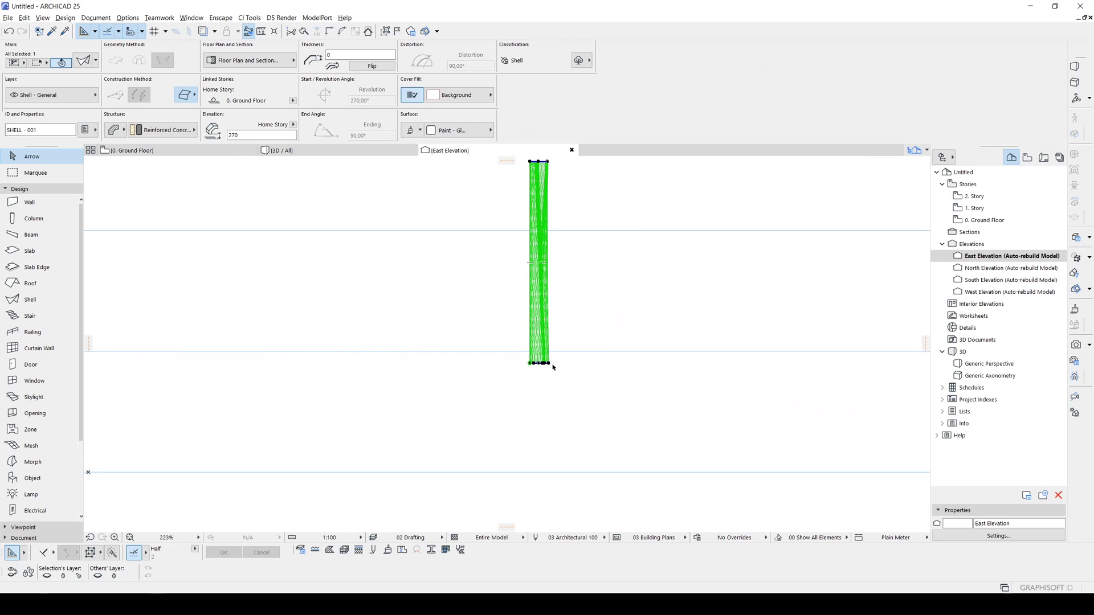
# - In the East Elevation, move the shell down and to the left, and rotate it about 90° clockwise around its lower corner to lie horizontally
pyautogui.click(548, 364)
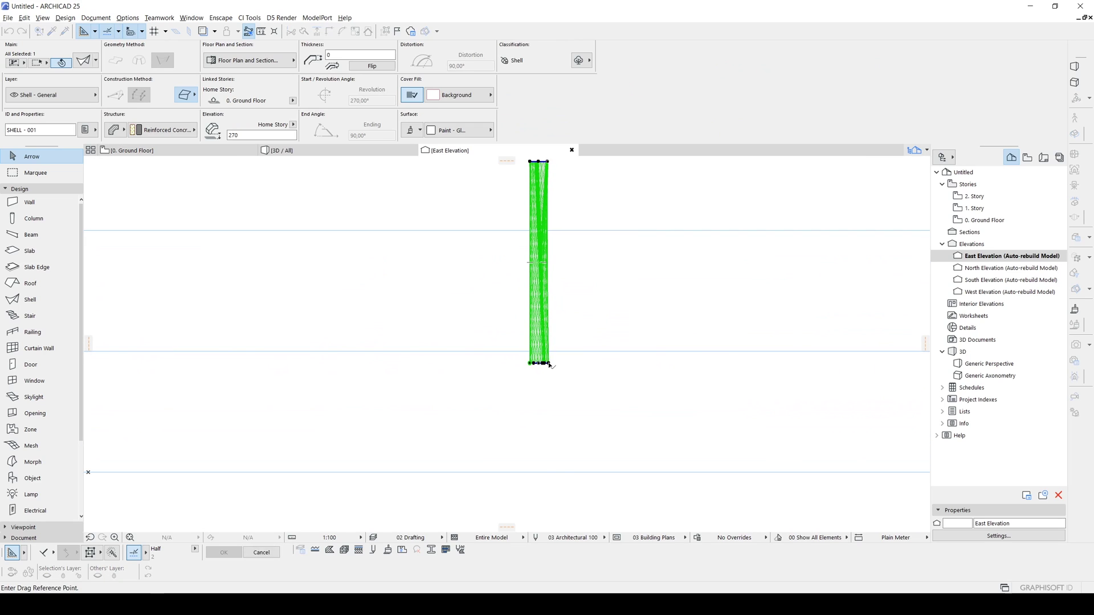
pyautogui.click(442, 408)
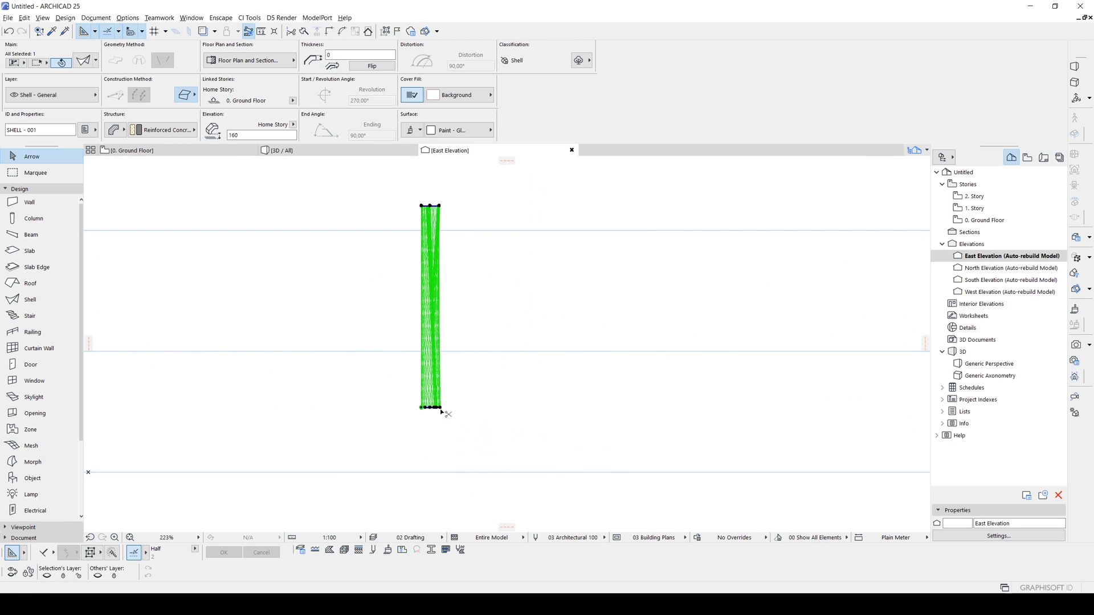
pyautogui.hotkey('ctrl', 'e')
pyautogui.click(439, 408)
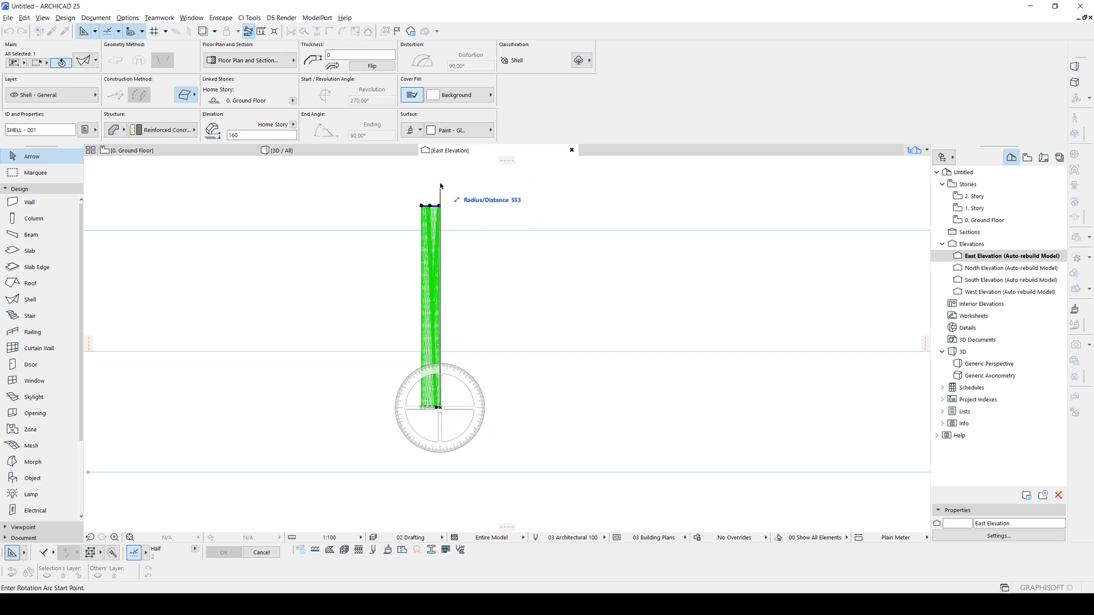
pyautogui.click(440, 176)
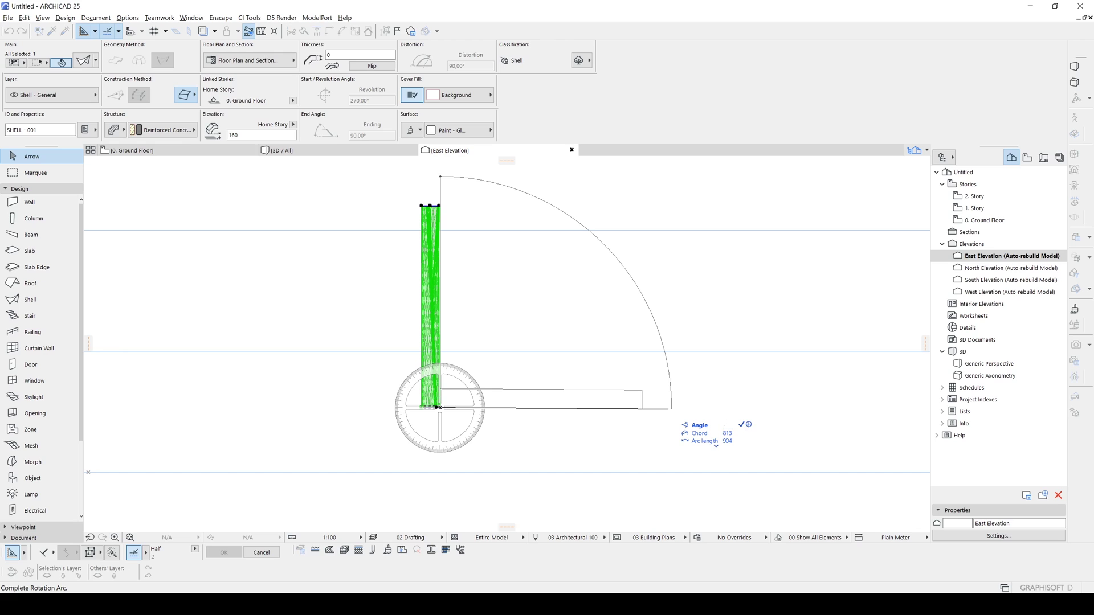
pyautogui.click(669, 410)
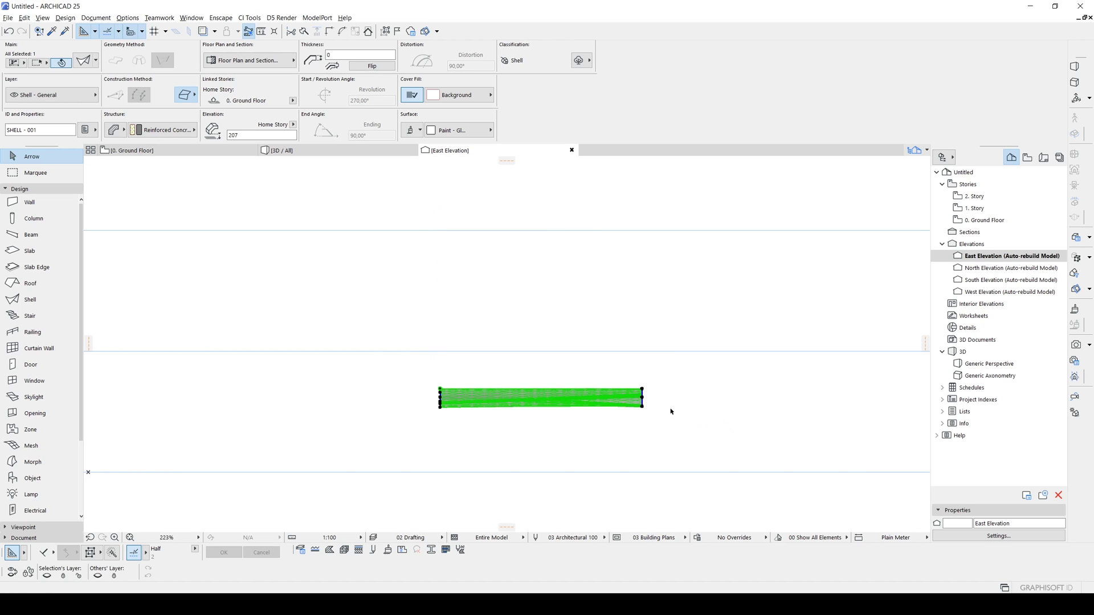
pyautogui.click(673, 413)
# - Check the laid-down shell in 3D and open the South Elevation from its marker on the Ground Floor plan
pyautogui.press('F3')
pyautogui.keyDown('shift'); pyautogui.moveTo(520, 435); pyautogui.dragTo(464, 371, button='middle'); pyautogui.keyUp('shift')
pyautogui.press('F2')
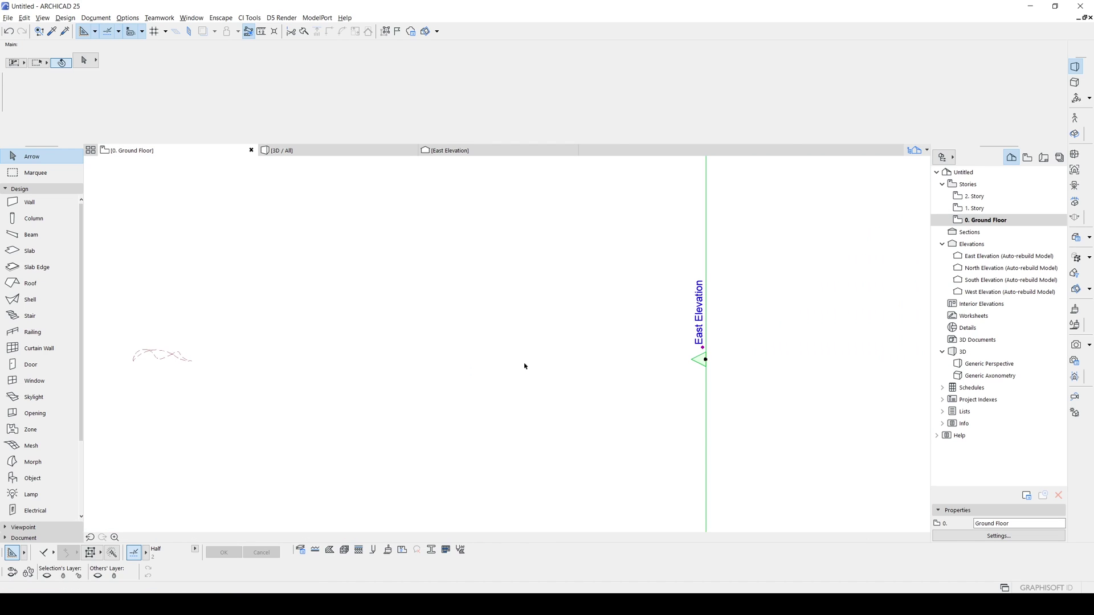
pyautogui.hotkey('ctrl', 'a')
pyautogui.scroll(-5, 286, 347)
pyautogui.moveTo(307, 327); pyautogui.dragTo(469, 313, button='middle')
pyautogui.press('Escape')
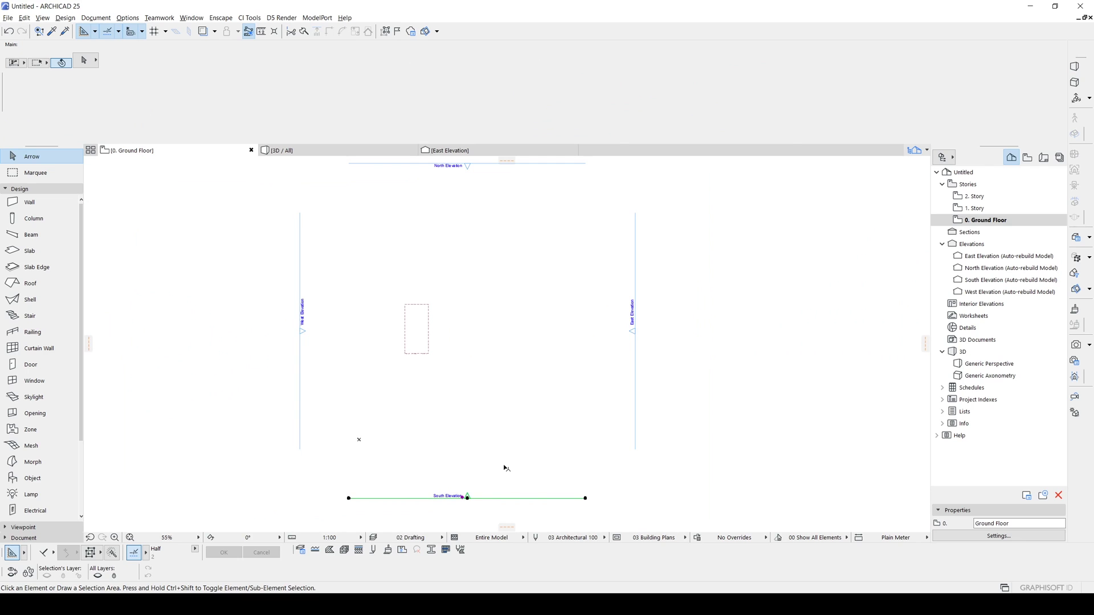
pyautogui.rightClick(504, 469)
pyautogui.click(555, 211)
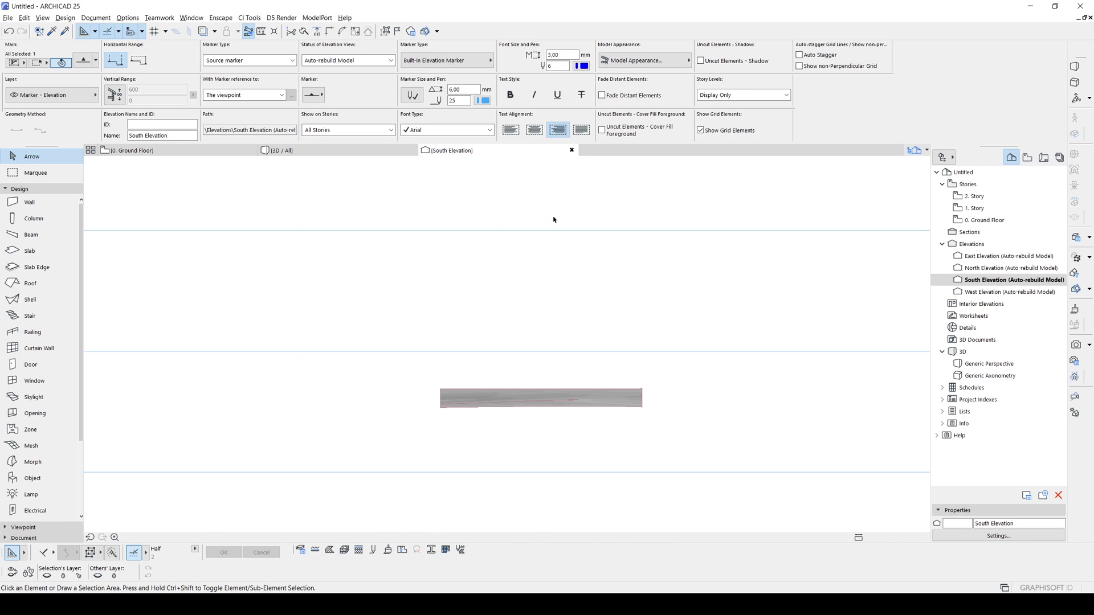
# - In the South Elevation, rotate the shell by 180° around its left end node
pyautogui.scroll(3, 431, 354)
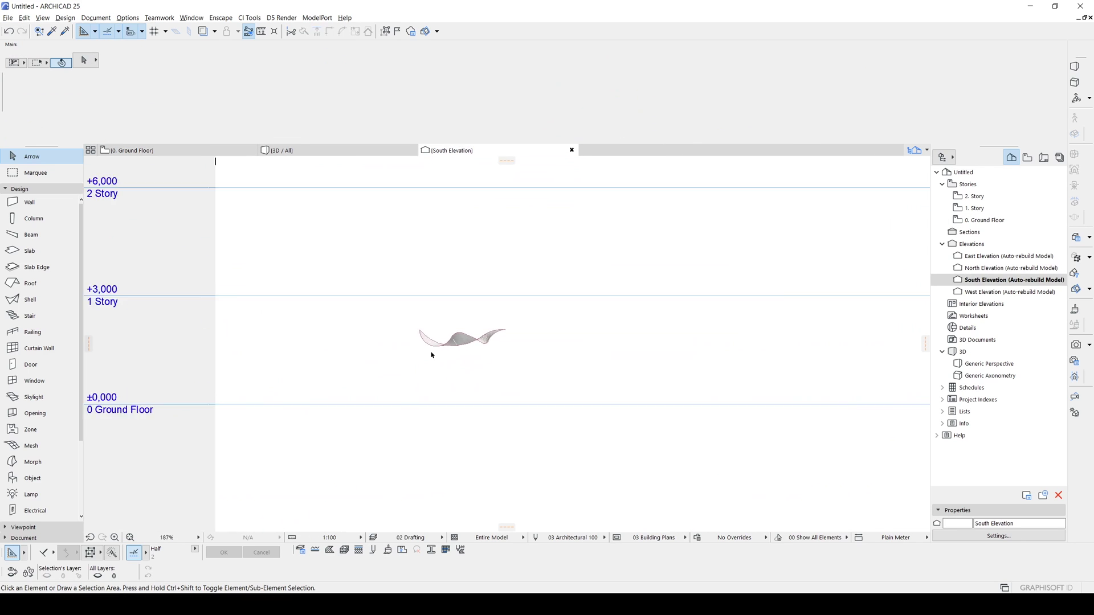
pyautogui.scroll(2, 432, 354)
pyautogui.click(420, 310)
pyautogui.hotkey('ctrl', 'e')
pyautogui.click(420, 307)
pyautogui.click(587, 307)
pyautogui.write('180')
pyautogui.press('Return')
# - Move the flipped shell to the right and down to just above the Ground Floor level line
pyautogui.click(420, 308)
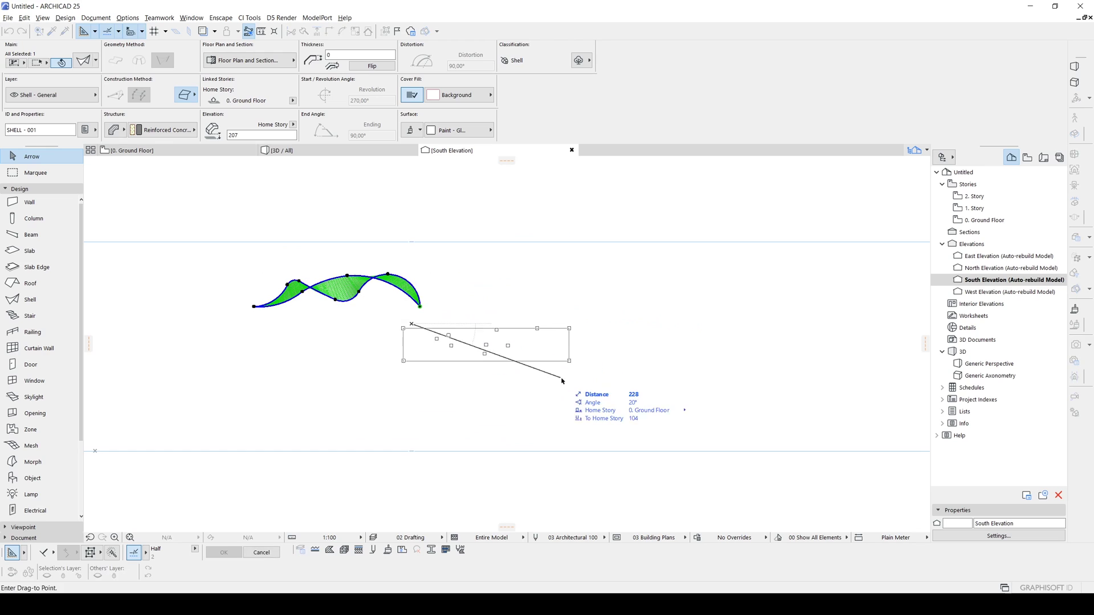
pyautogui.click(573, 362)
pyautogui.click(583, 383)
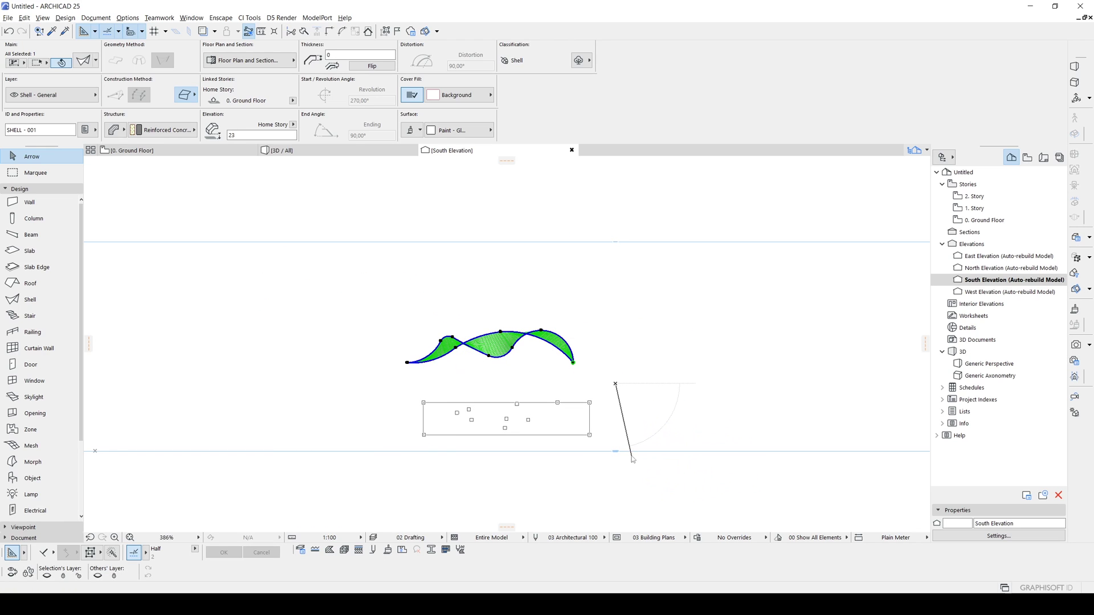
pyautogui.click(599, 456)
pyautogui.click(568, 471)
pyautogui.scroll(3, 466, 456)
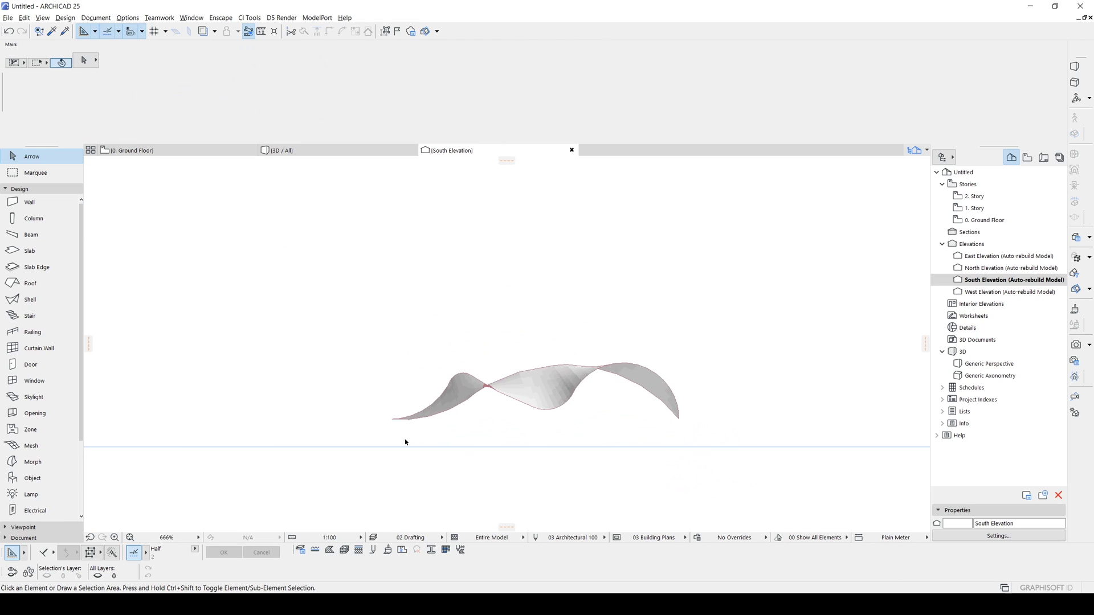
pyautogui.scroll(-1, 379, 449)
pyautogui.scroll(1, 611, 450)
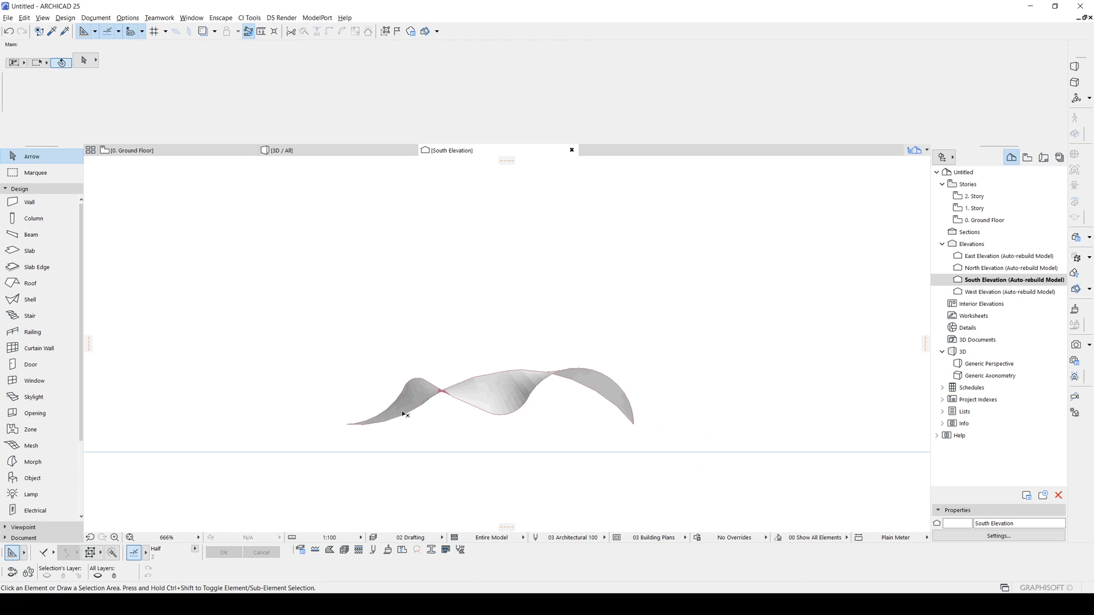
# - Return to the Ground Floor plan, open the default settings of the Railing tool and apply the Glass Panel Railing Segment favorite
pyautogui.press('F2')
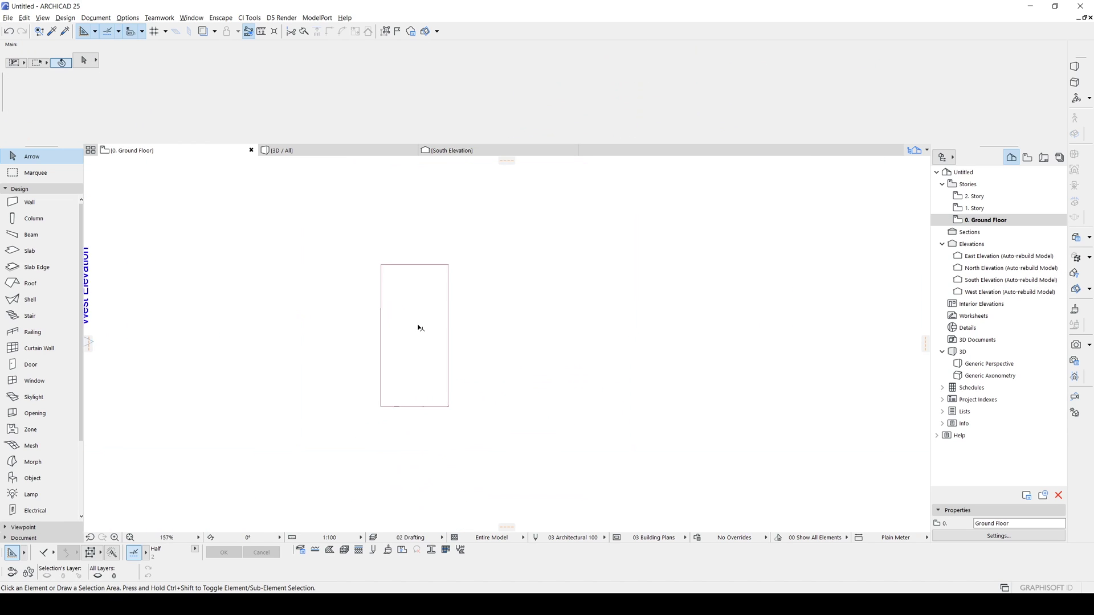
pyautogui.click(372, 255)
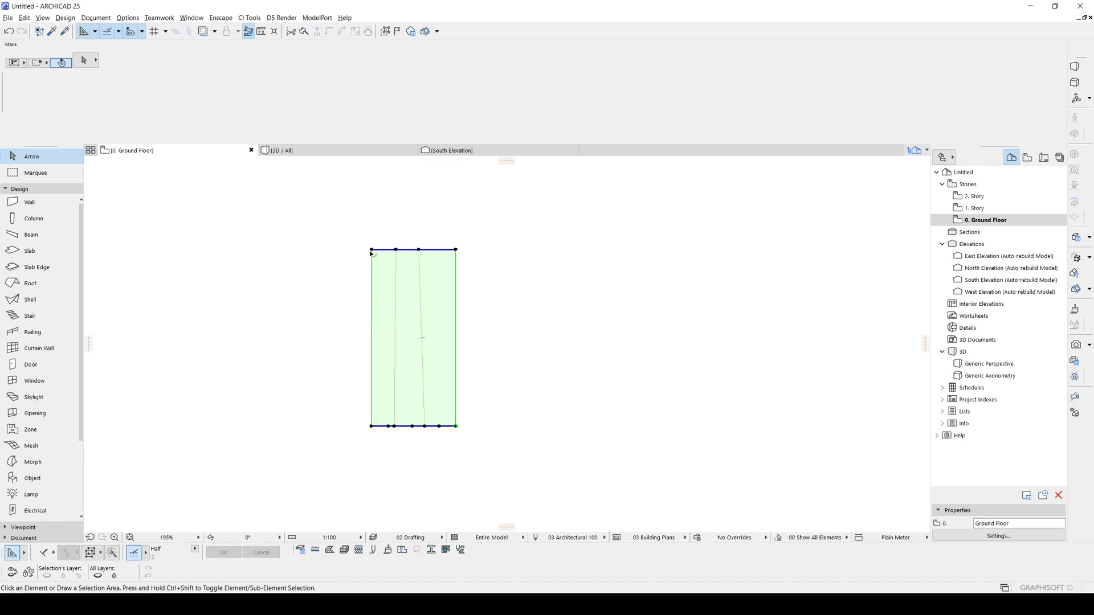
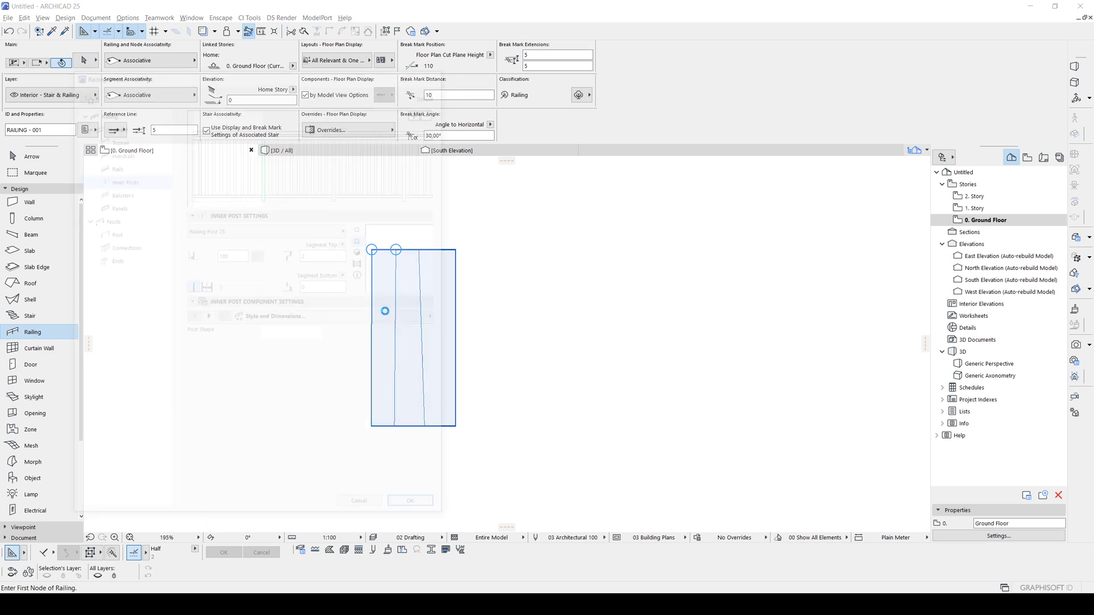
pyautogui.hotkey('ctrl', 't')
pyautogui.click(267, 229)
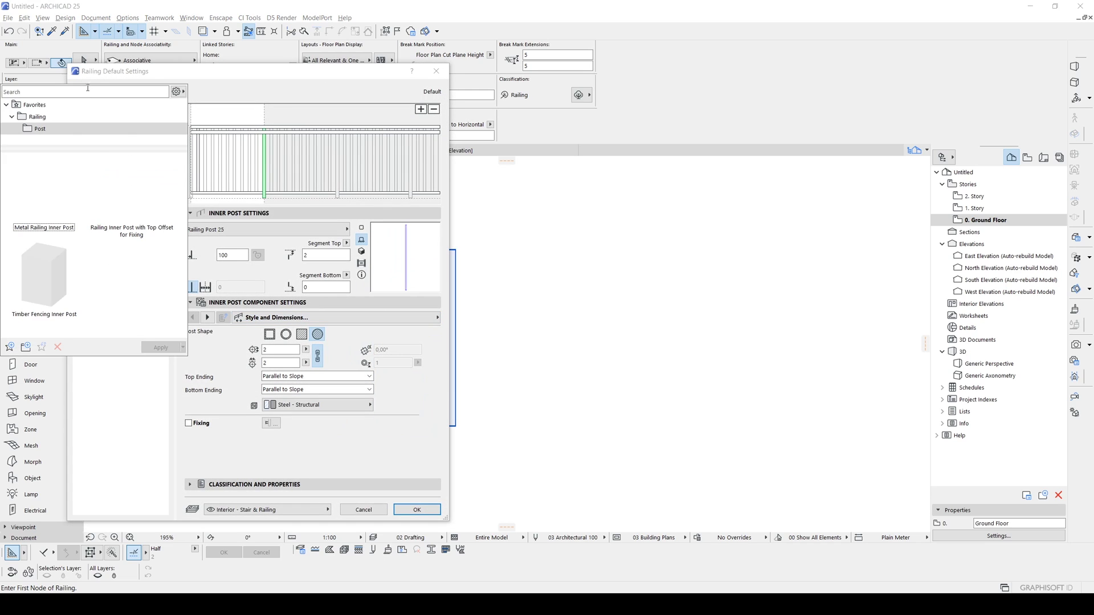
pyautogui.click(113, 77)
pyautogui.click(104, 110)
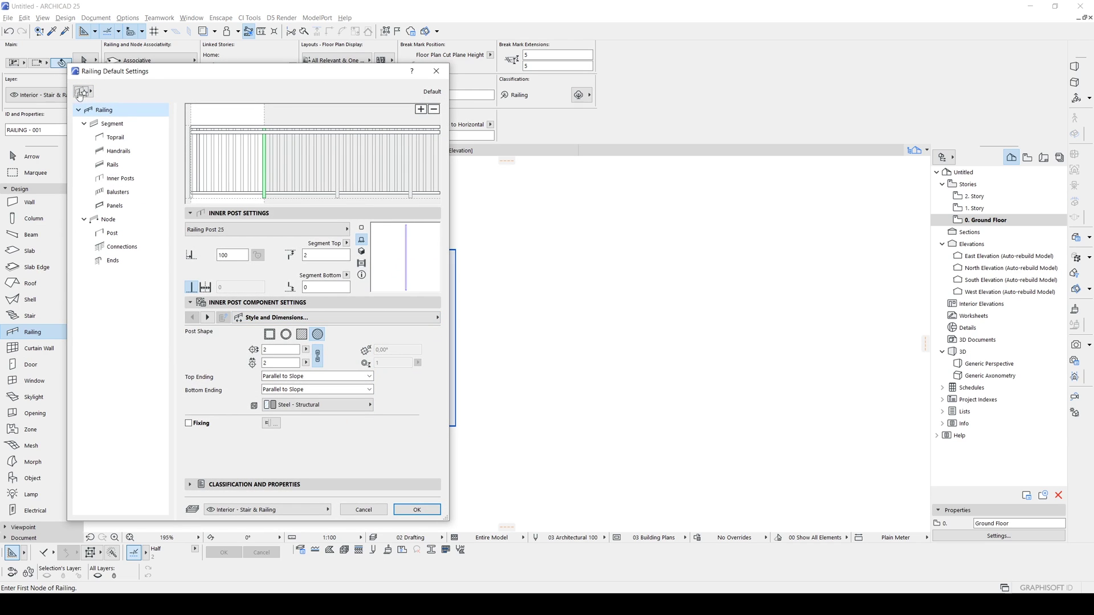
pyautogui.click(112, 124)
pyautogui.click(83, 92)
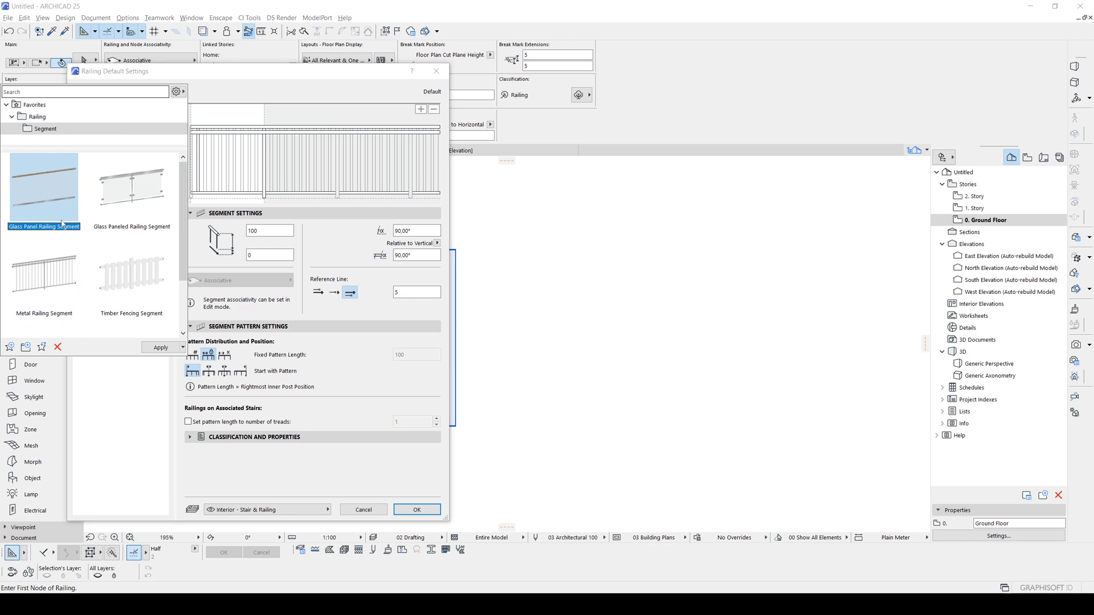
pyautogui.doubleClick(55, 200)
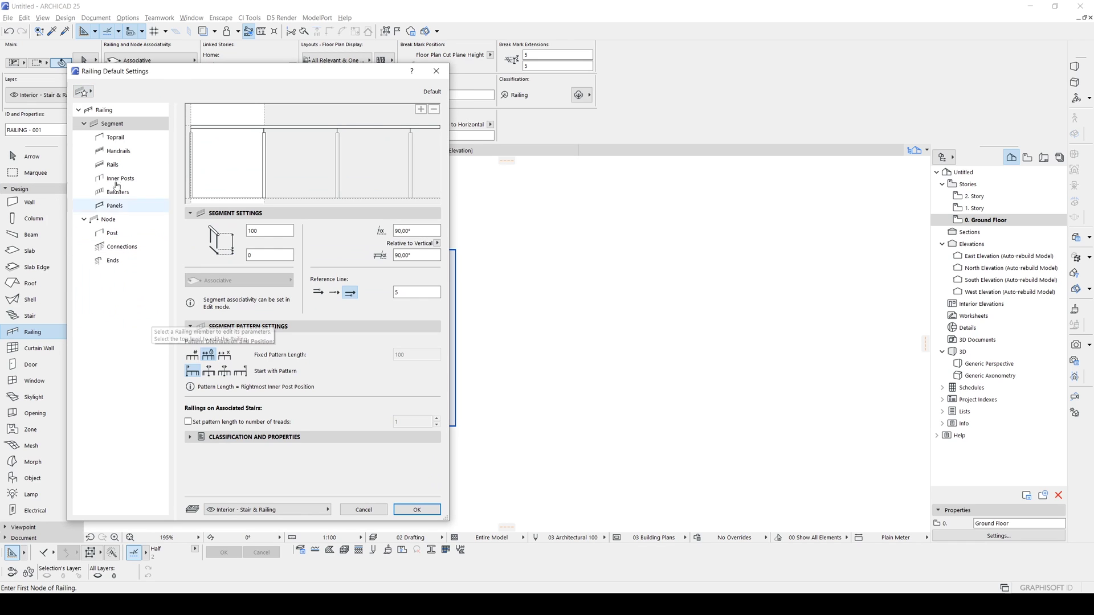
# - Remove the panel and toprail from the railing segment pattern, and set the inner post's top offset to 0
pyautogui.click(202, 185)
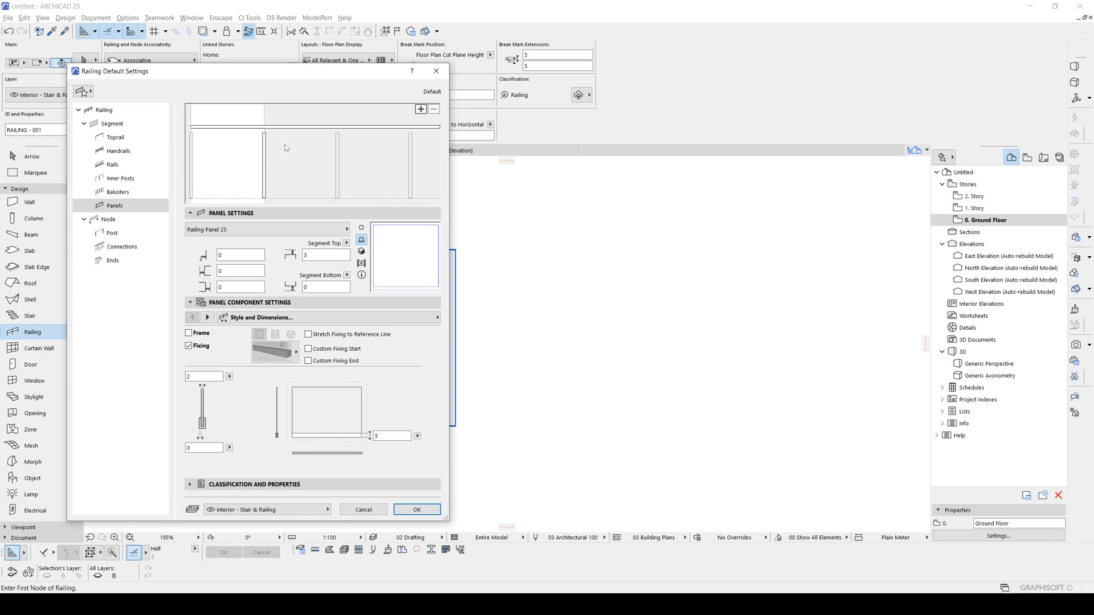
pyautogui.click(279, 128)
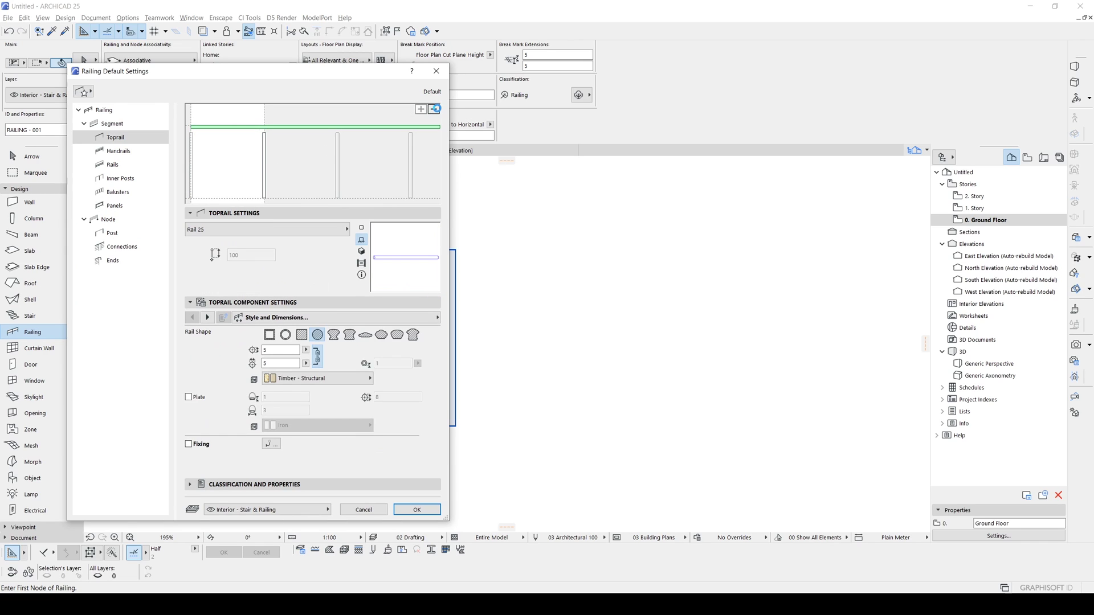
pyautogui.click(266, 158)
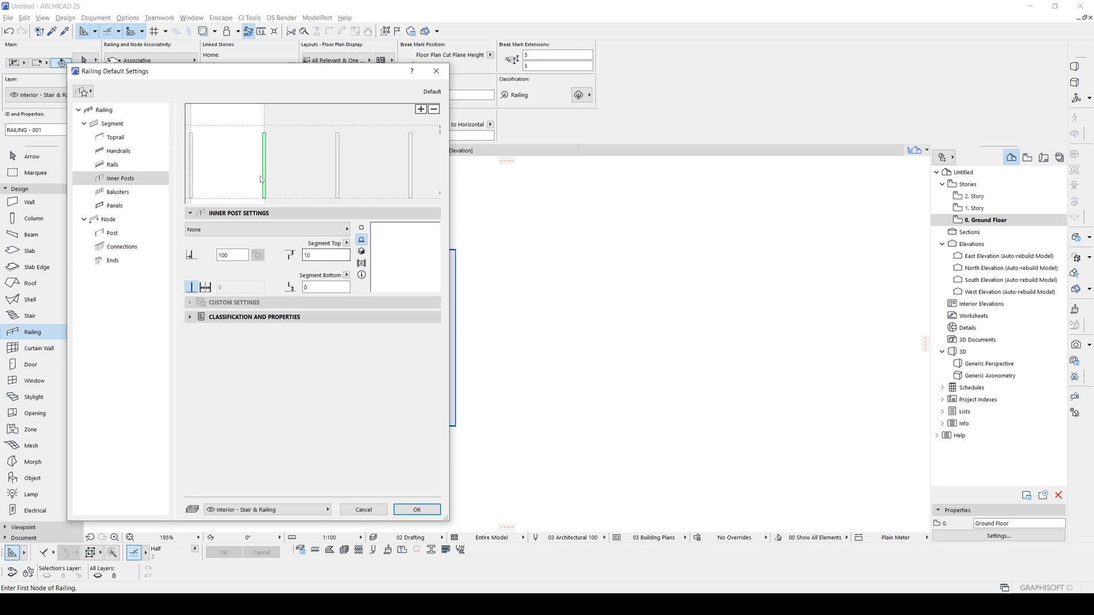
pyautogui.doubleClick(307, 255)
pyautogui.click(238, 256)
pyautogui.click(216, 179)
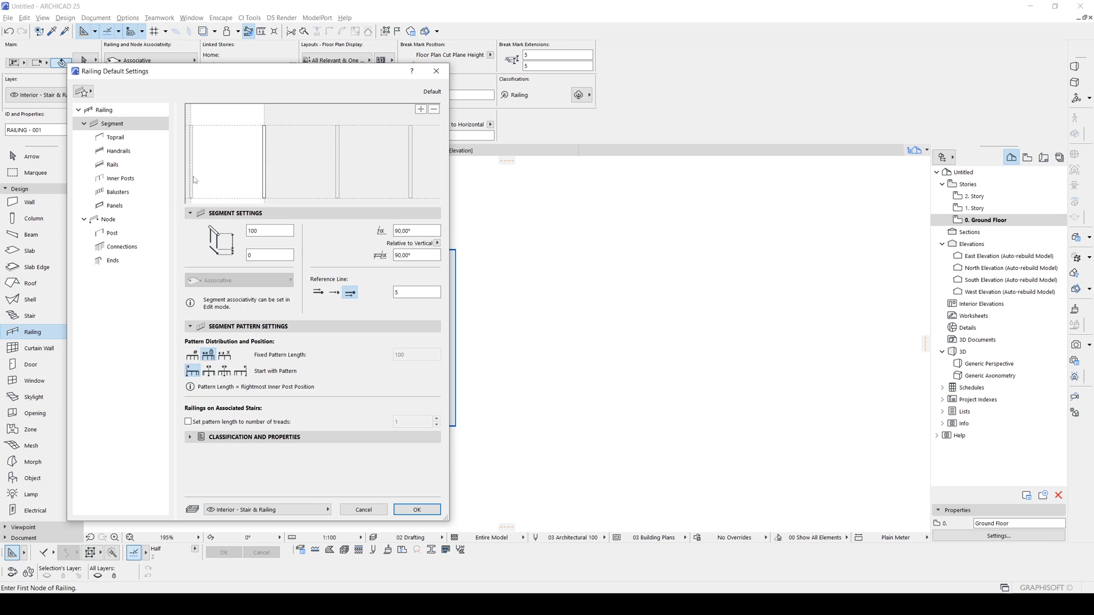
# - Set the railing's node post type to None
pyautogui.click(113, 232)
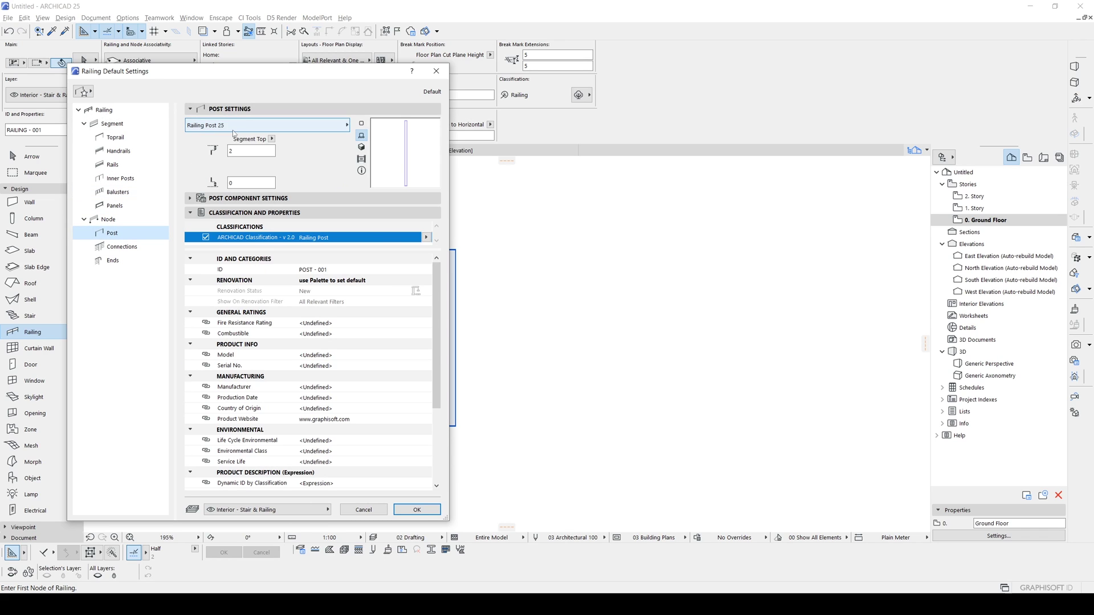
pyautogui.click(342, 126)
pyautogui.click(381, 171)
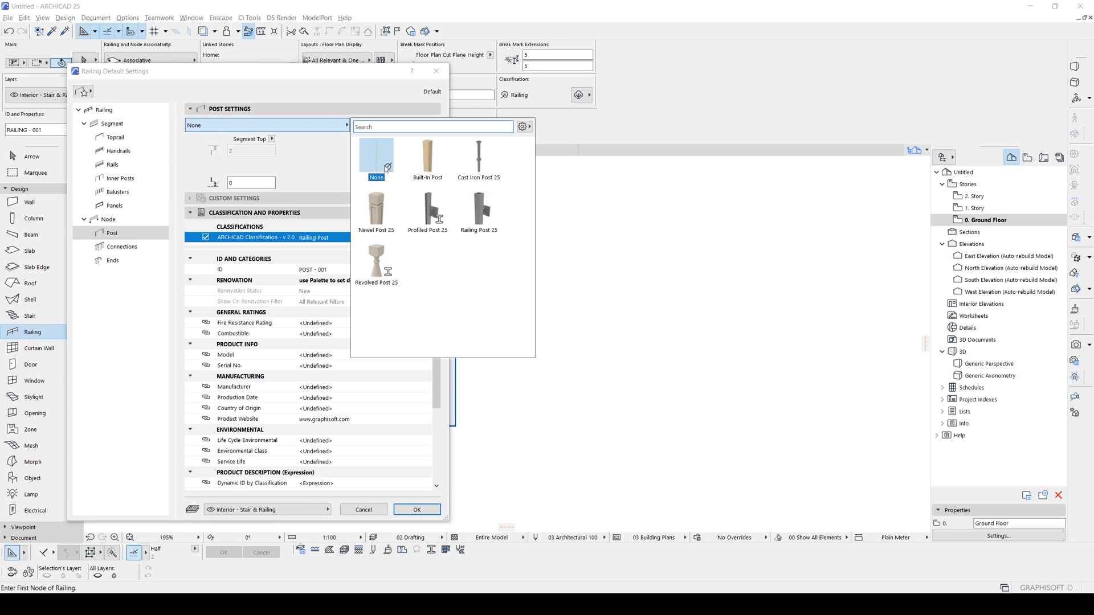
pyautogui.click(306, 166)
# - Set the segment's inner post type to Built-in Post and show its component style and dimensions
pyautogui.click(112, 123)
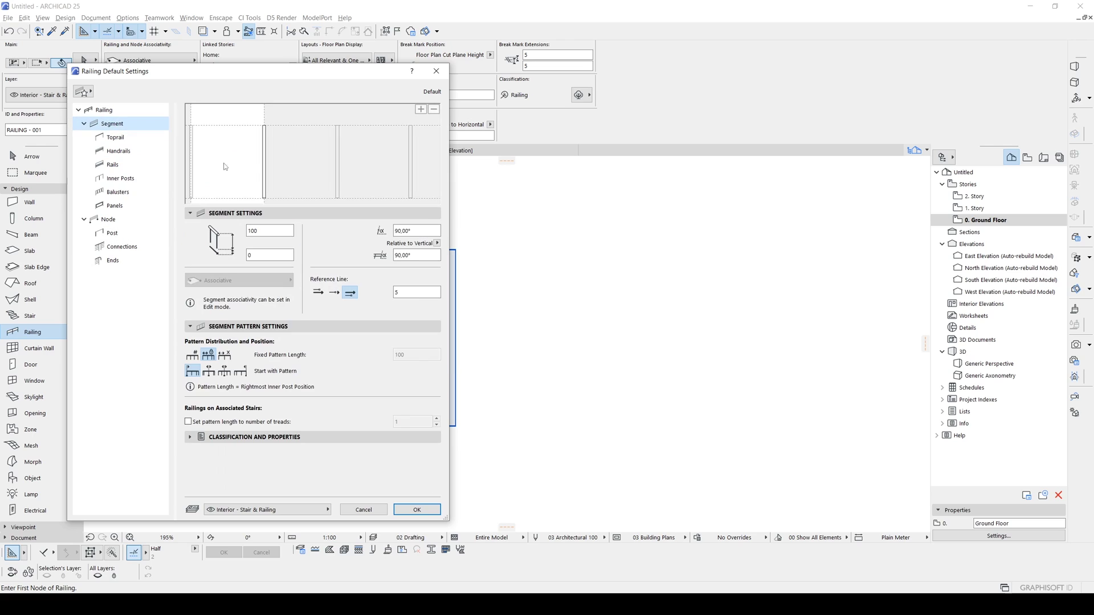
pyautogui.click(265, 157)
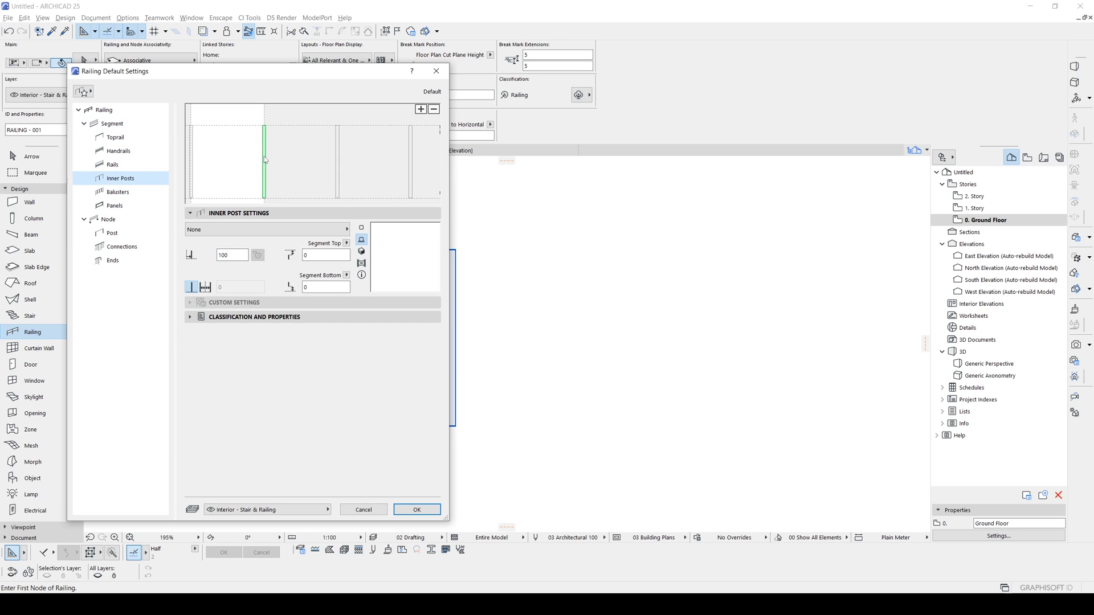
pyautogui.click(219, 228)
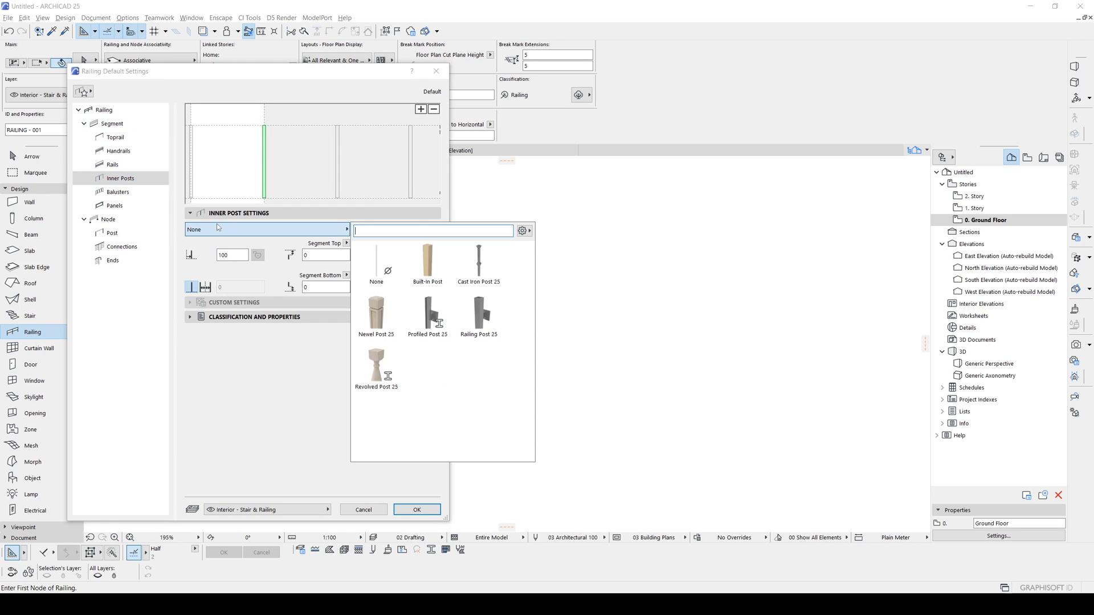
pyautogui.click(427, 262)
pyautogui.click(288, 392)
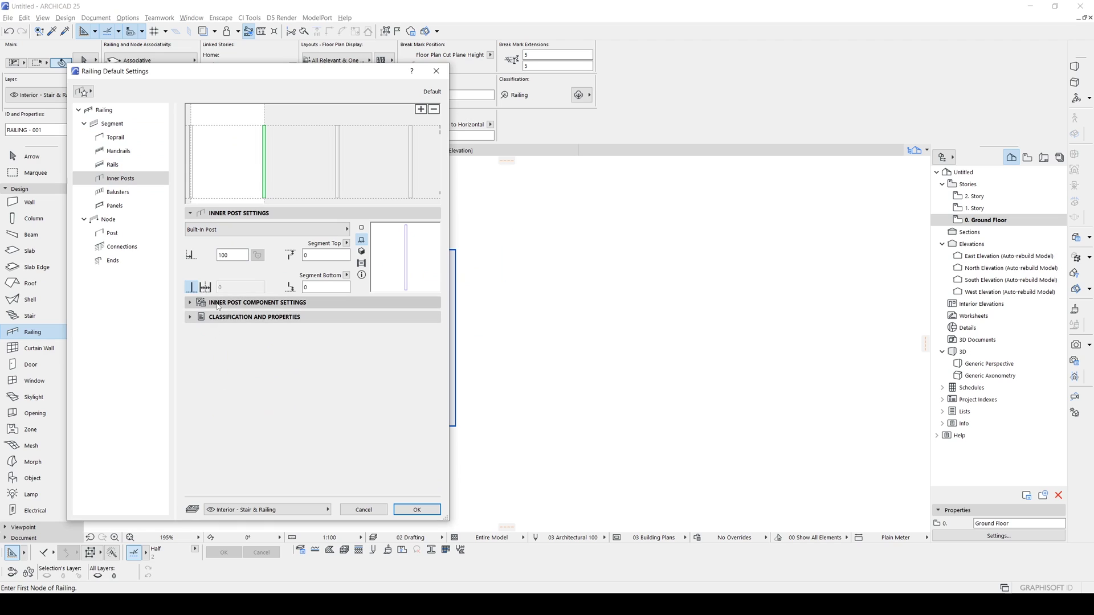
pyautogui.click(239, 303)
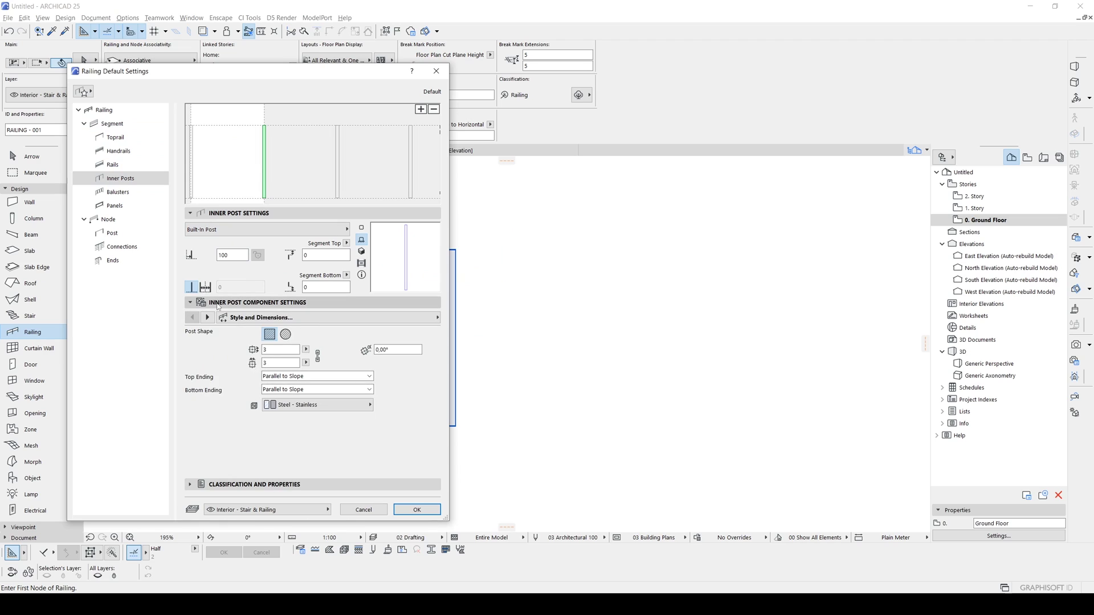
# - Set the inner post's cross-section dimensions to 5 and 25
pyautogui.doubleClick(273, 350)
pyautogui.write('5')
pyautogui.press('Tab')
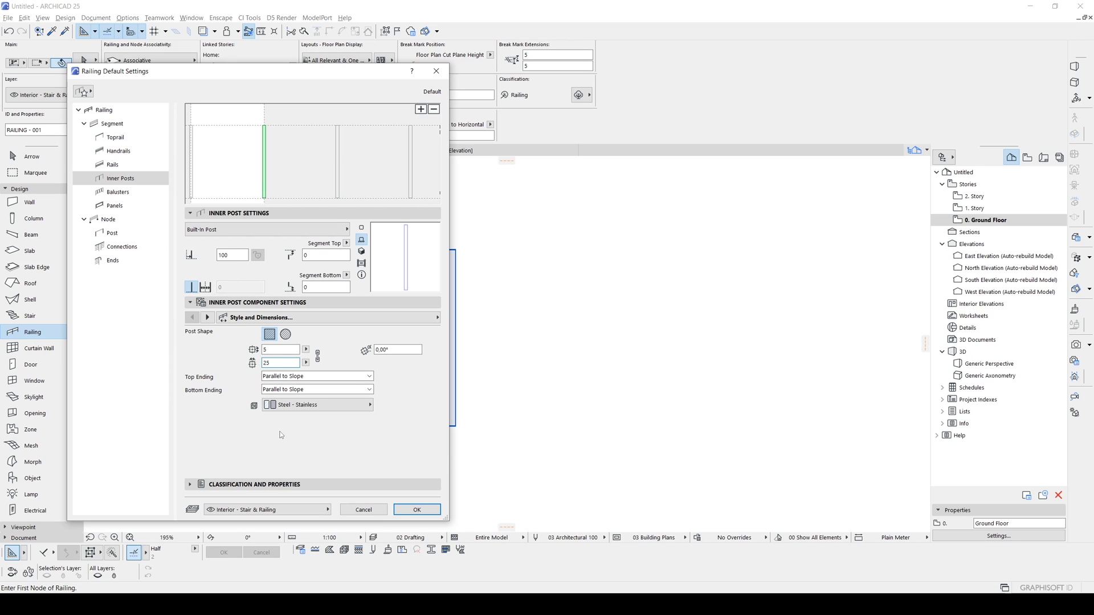
pyautogui.write('25')
pyautogui.press('Return')
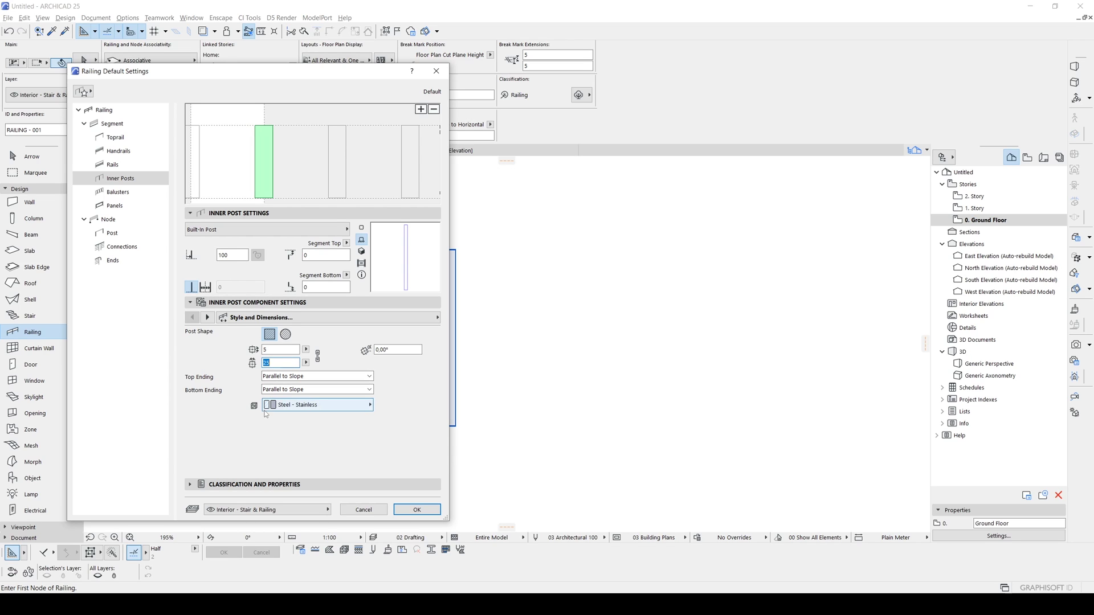
# - Make the inner post's cross-section 5 by 5 and move the settings dialog clear of the shell on the plan
pyautogui.doubleClick(275, 349)
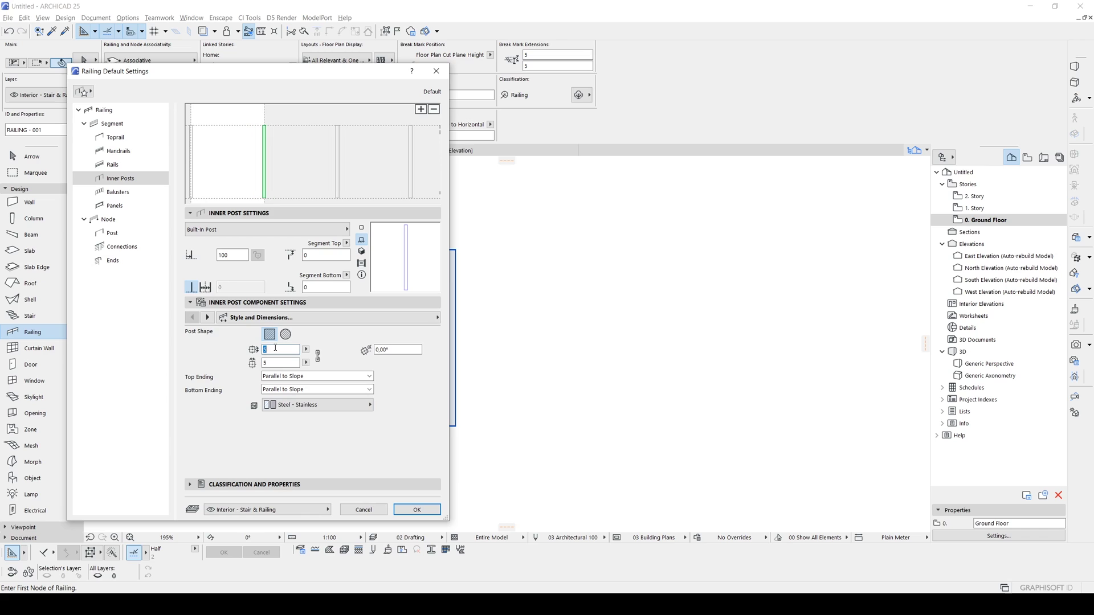
pyautogui.click(281, 364)
pyautogui.doubleClick(270, 349)
pyautogui.moveTo(171, 70); pyautogui.dragTo(613, 93)
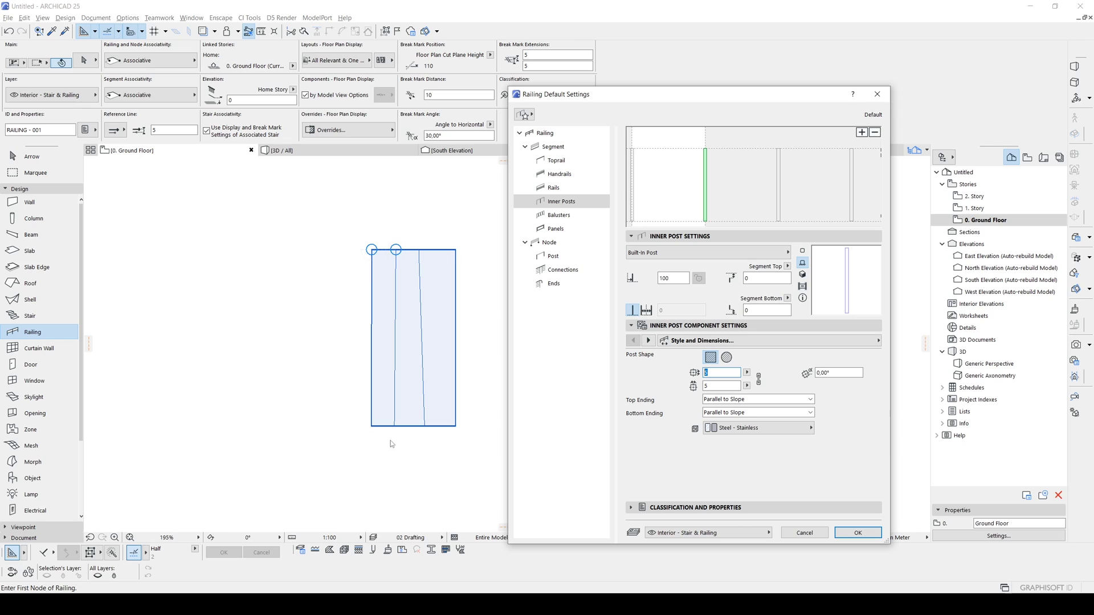
# - Set the inner post's cross-section to 100 by 5 and its building material to Timber - Structural
pyautogui.write('100')
pyautogui.click(721, 387)
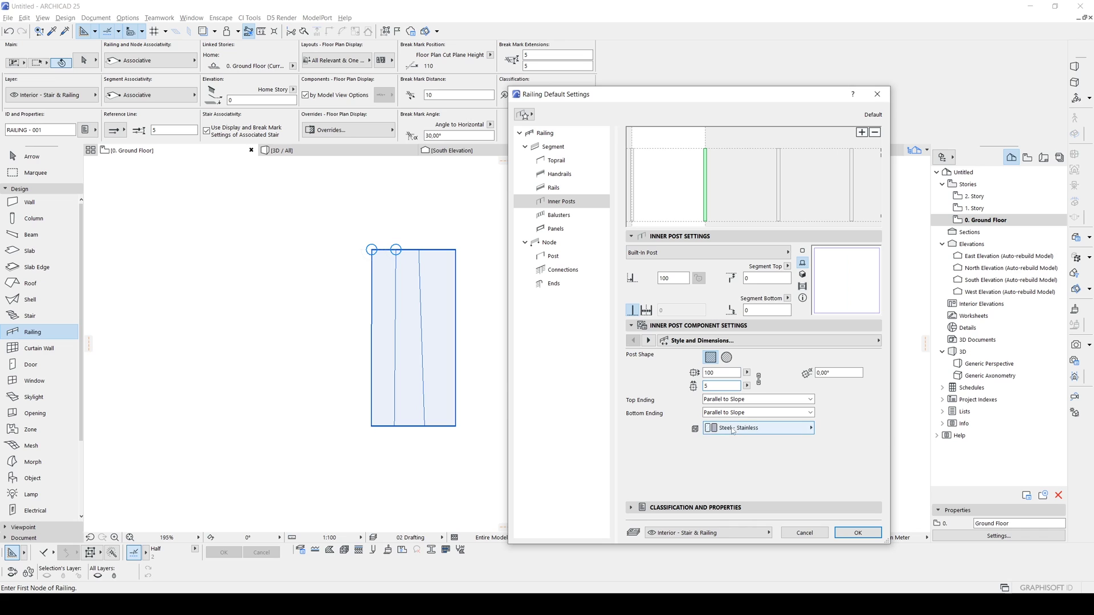
pyautogui.click(649, 341)
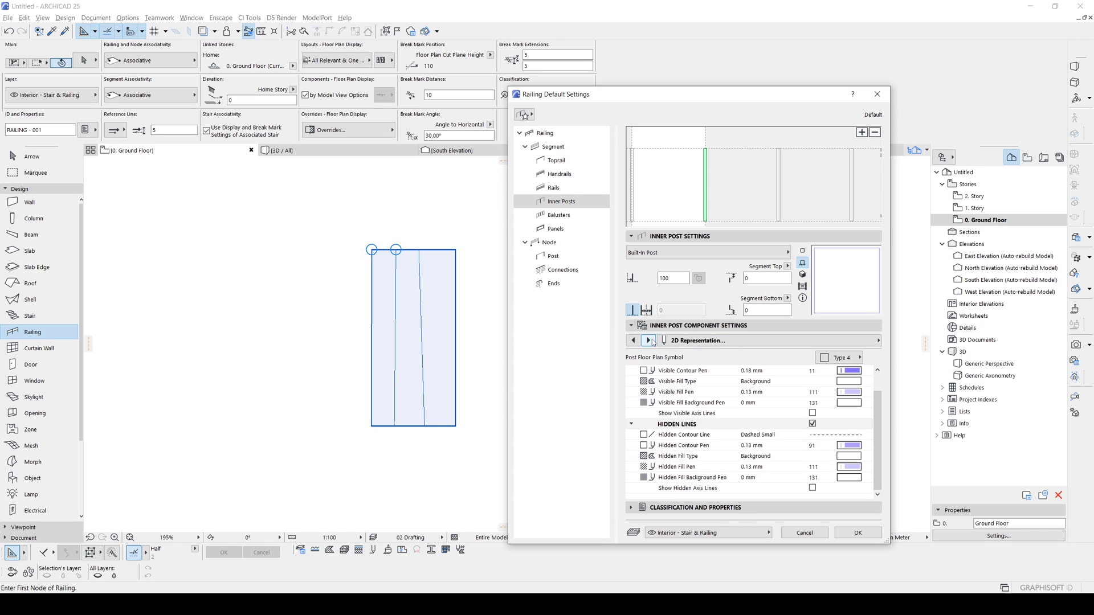
pyautogui.click(649, 340)
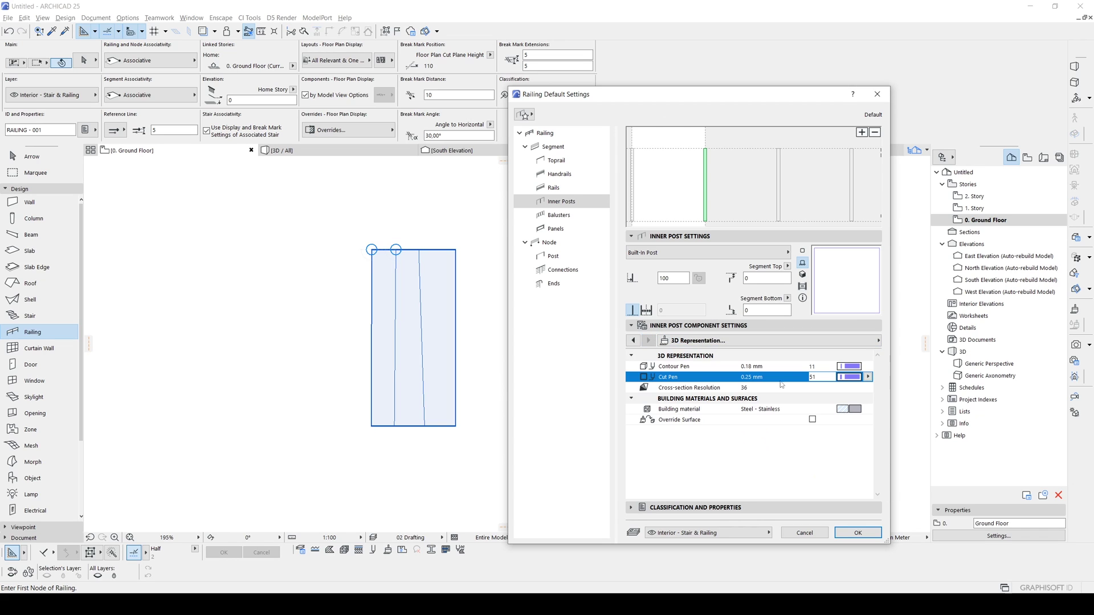
pyautogui.click(849, 409)
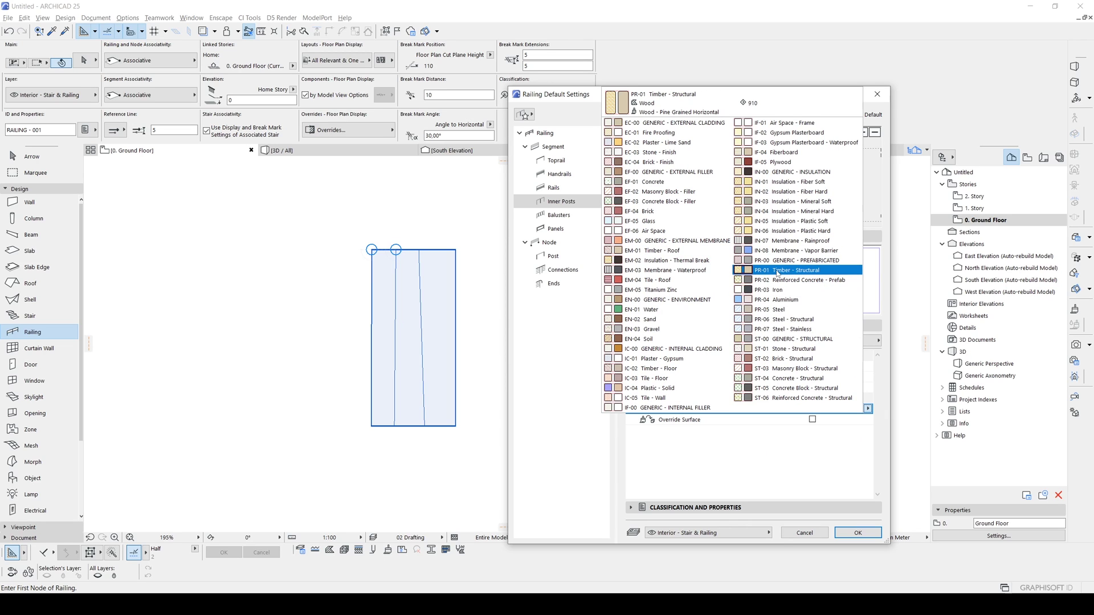
pyautogui.click(778, 272)
# - Override the inner post's surface with Wood - Oak Light
pyautogui.click(780, 421)
pyautogui.click(814, 420)
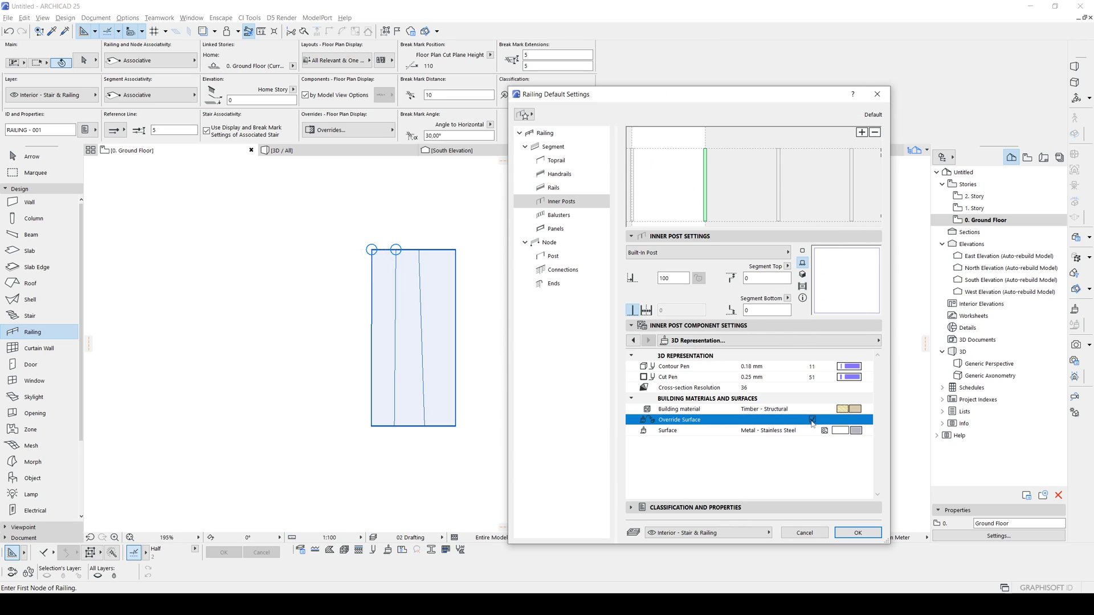
pyautogui.click(849, 431)
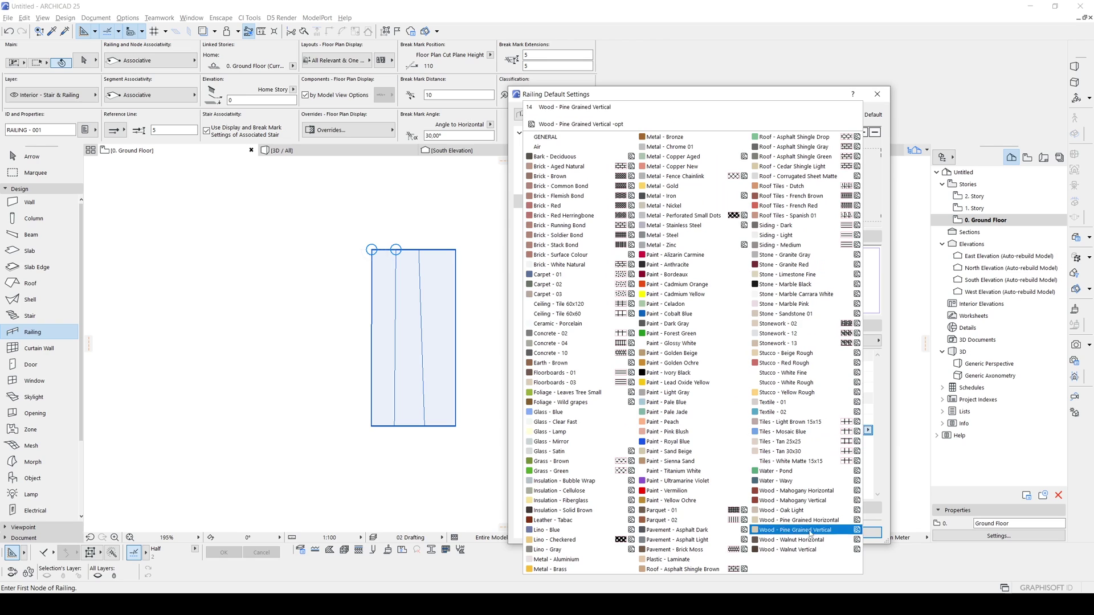
pyautogui.click(801, 511)
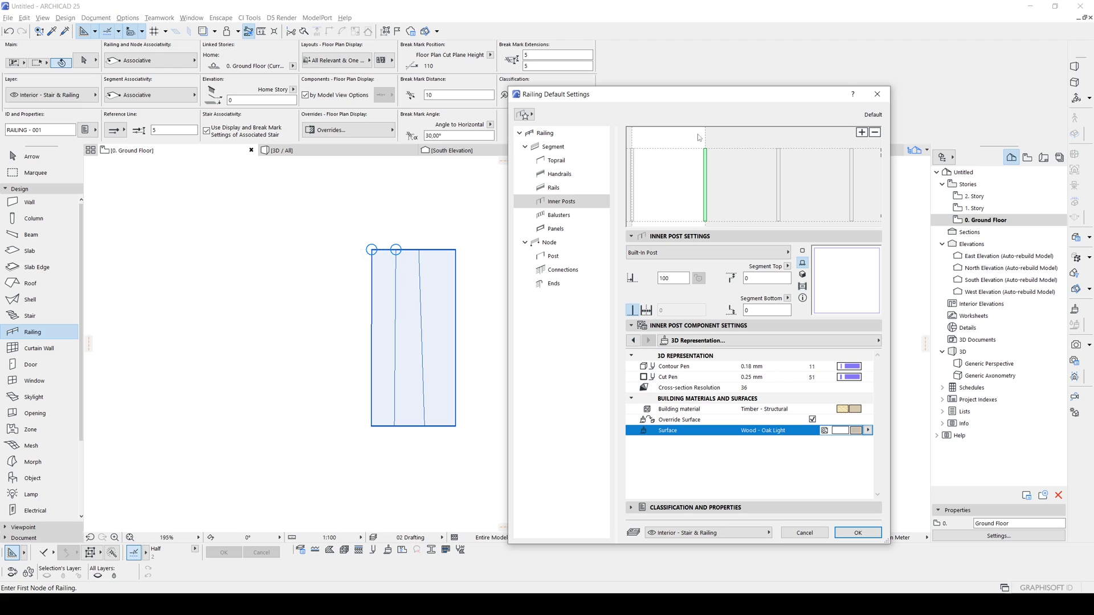
# - Set the inner post's pattern distance to 10 and accept the railing settings
pyautogui.click(705, 164)
pyautogui.click(705, 164)
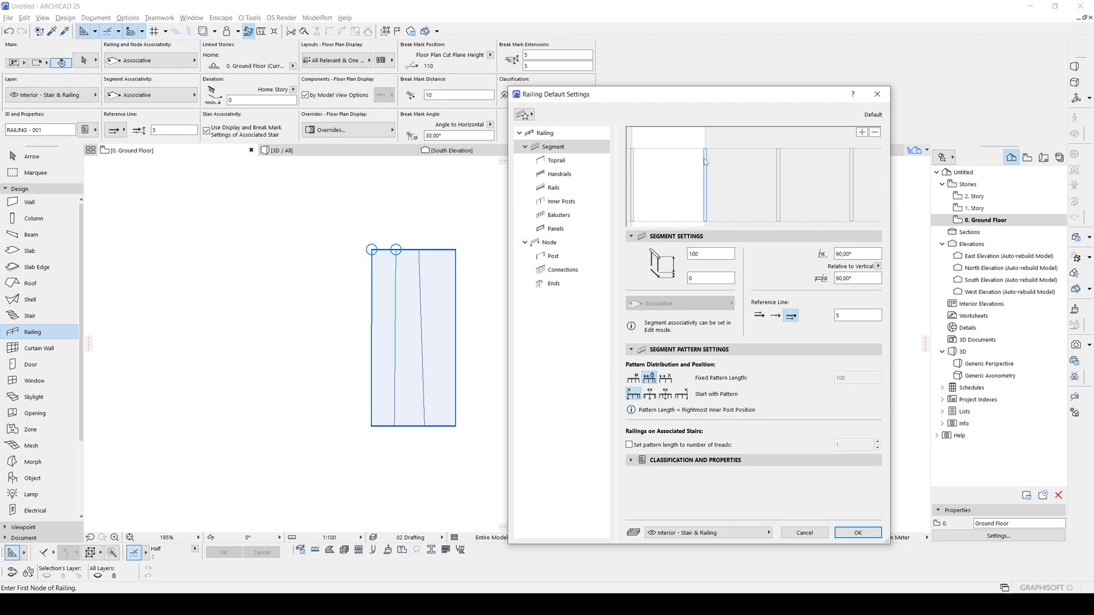
pyautogui.doubleClick(675, 277)
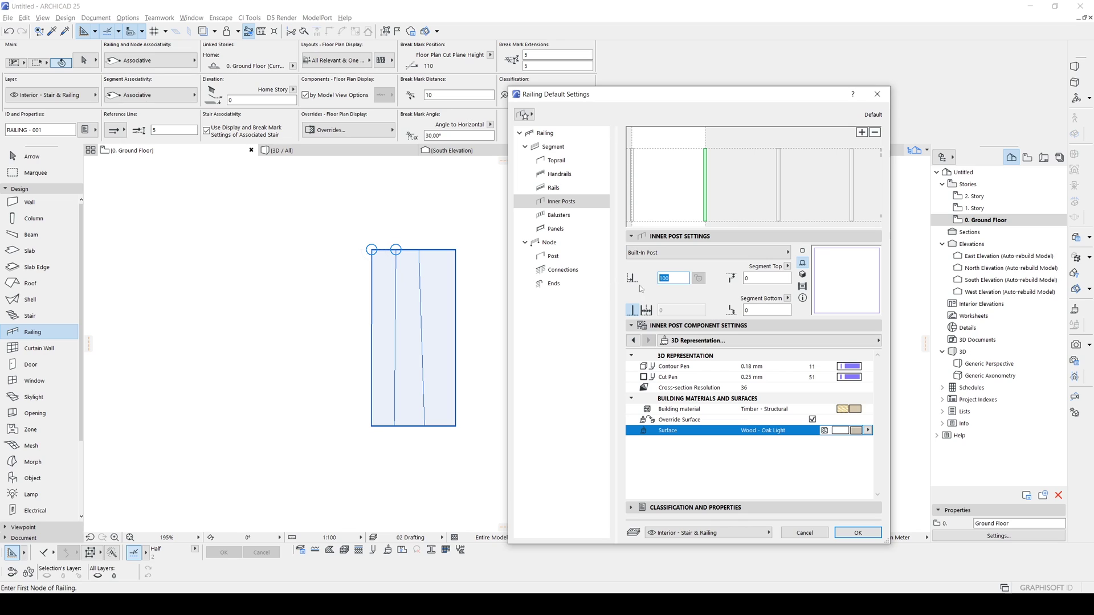
pyautogui.write('25')
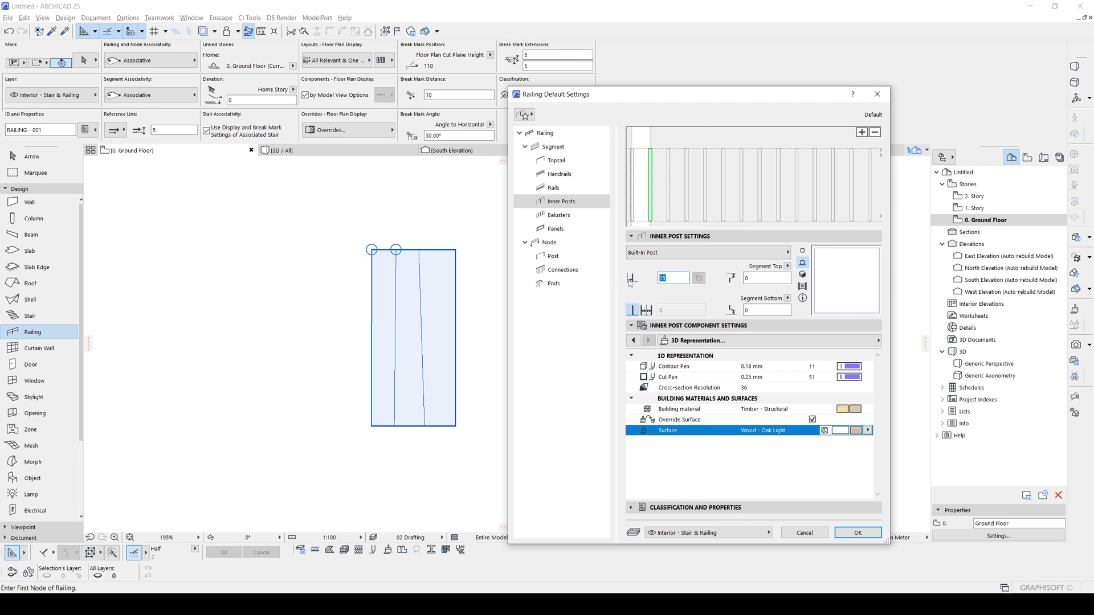
pyautogui.write('10')
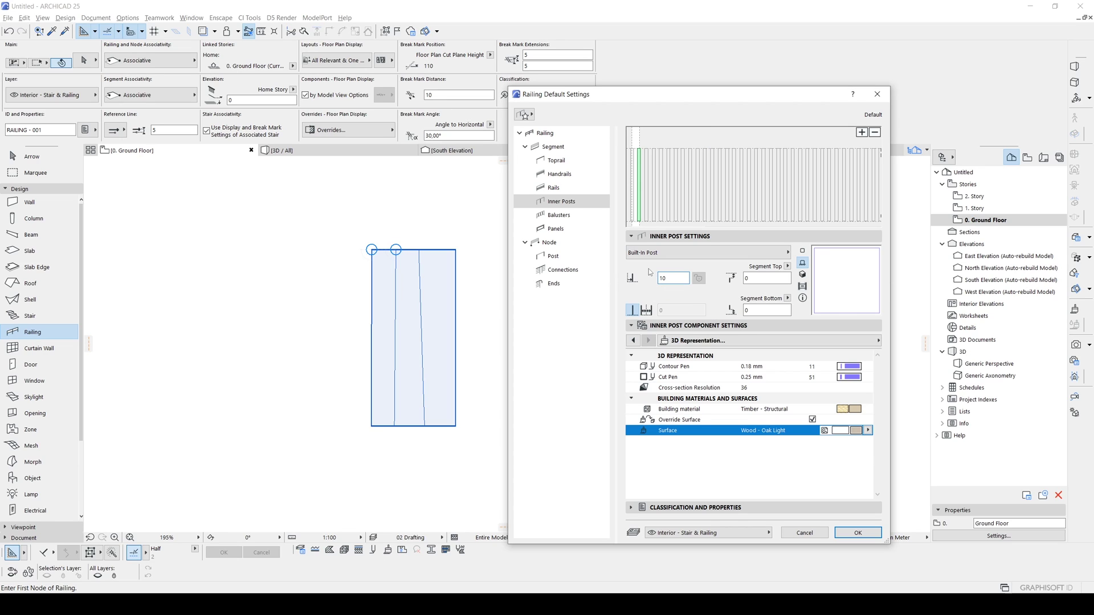
pyautogui.click(858, 532)
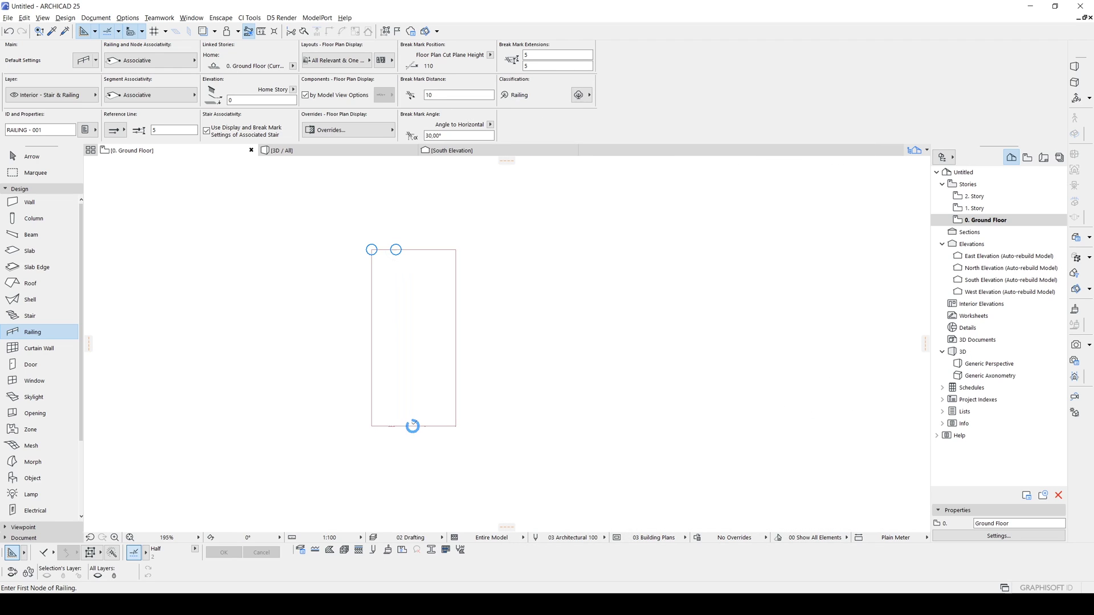
# - Draw a straight vertical railing about 492 long through the middle of the shell's plan, from its lower edge to just below its upper edge
pyautogui.click(412, 427)
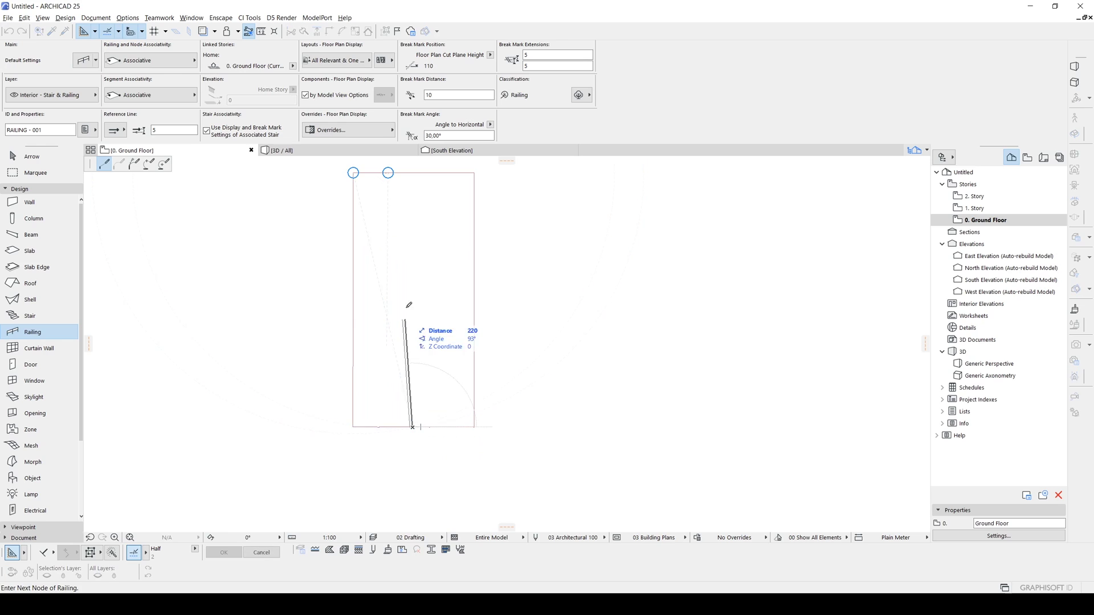
pyautogui.moveTo(408, 268); pyautogui.dragTo(401, 348, button='middle')
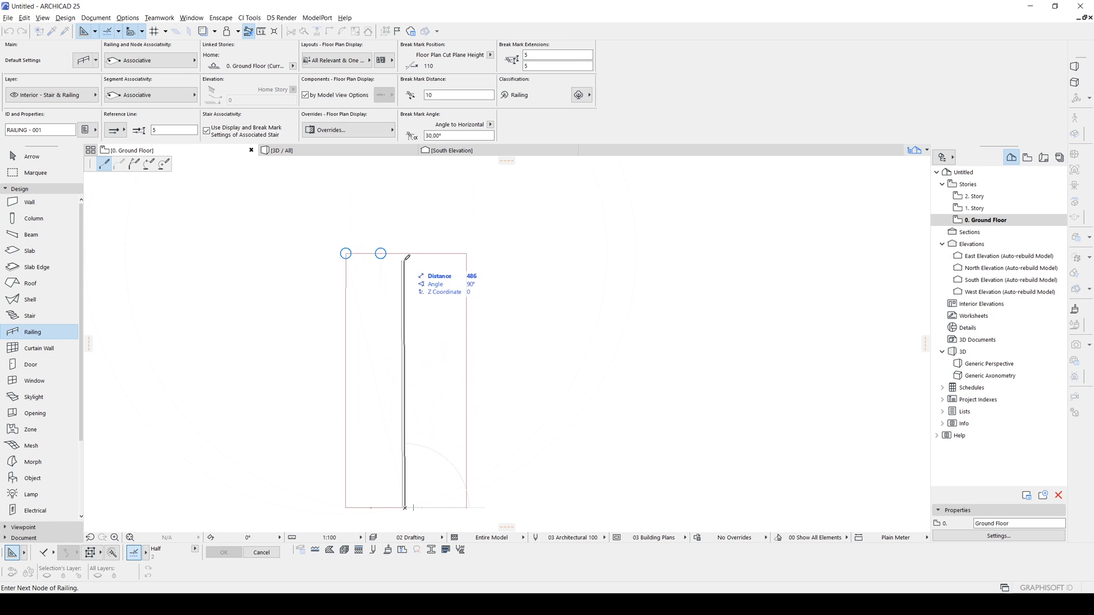
pyautogui.scroll(3, 408, 256)
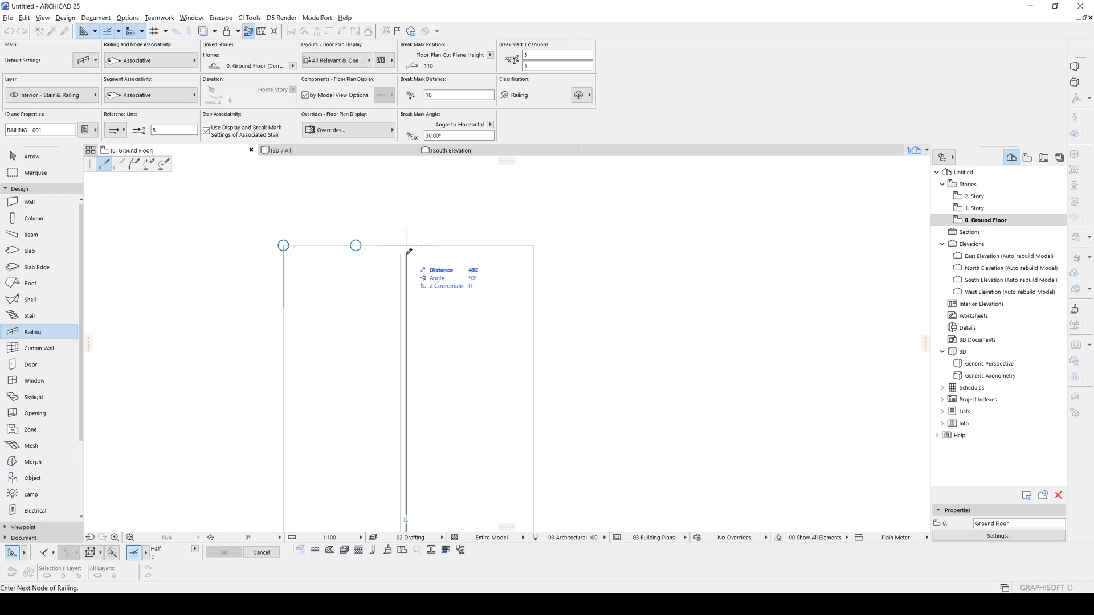
pyautogui.doubleClick(408, 251)
pyautogui.scroll(-3, 411, 268)
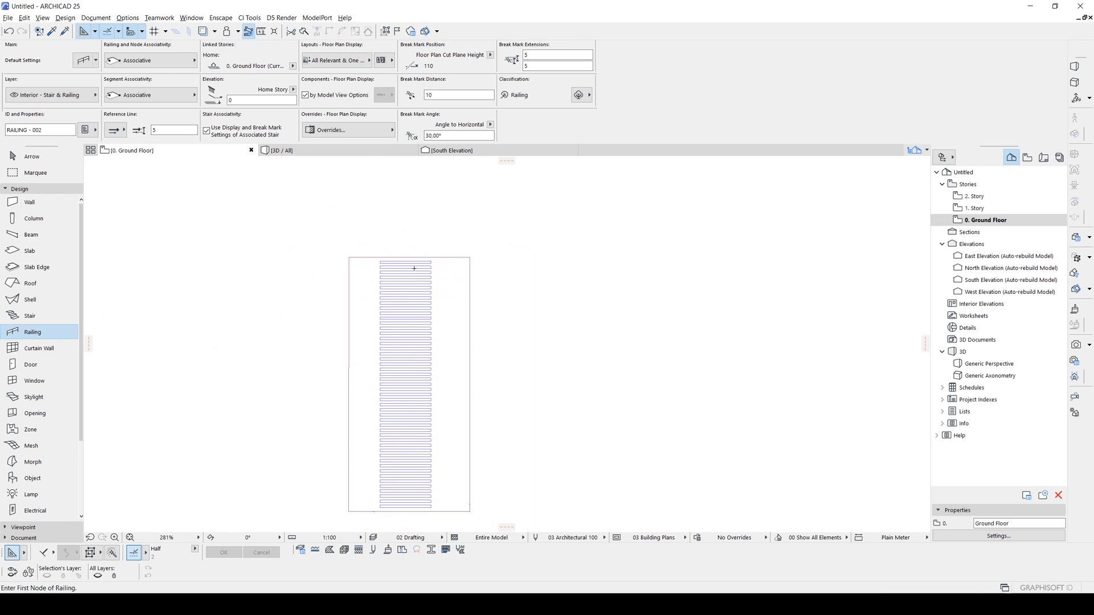
pyautogui.press('Escape')
pyautogui.click(428, 264)
pyautogui.press('Escape')
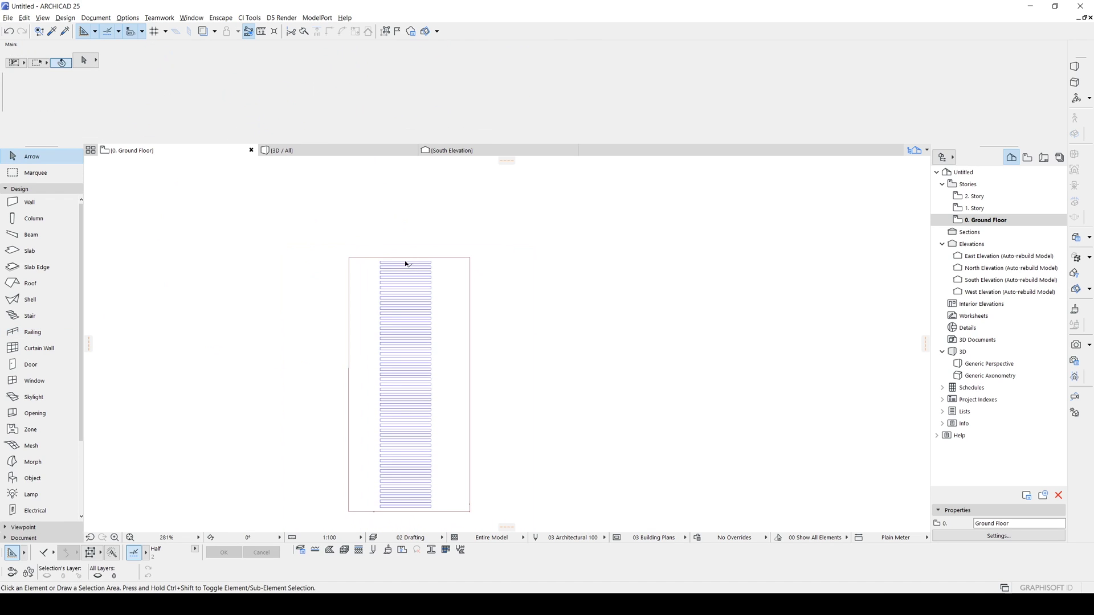
# - Select the railing and measure the shell's width along its lower edge on the plan
pyautogui.click(407, 264)
pyautogui.scroll(2, 403, 467)
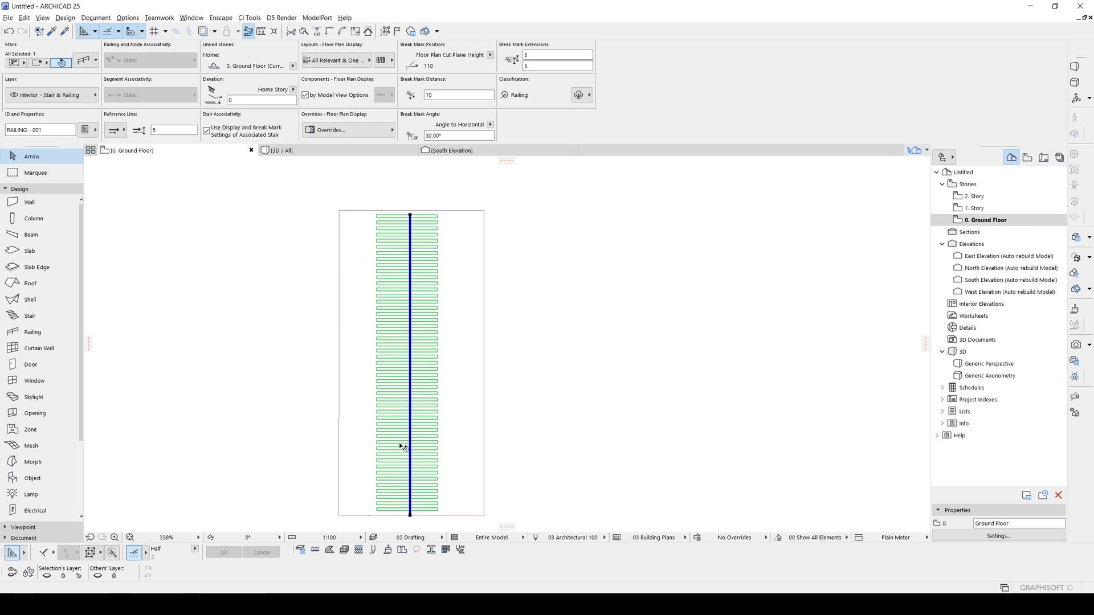
pyautogui.moveTo(402, 448)
pyautogui.press('m')
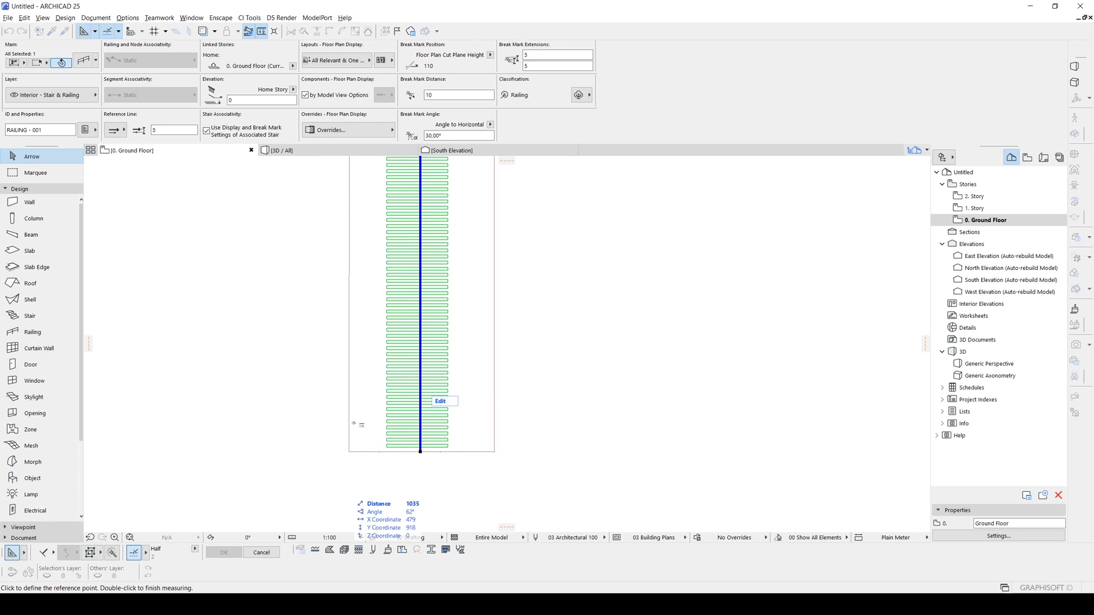
pyautogui.scroll(2, 352, 456)
pyautogui.click(349, 454)
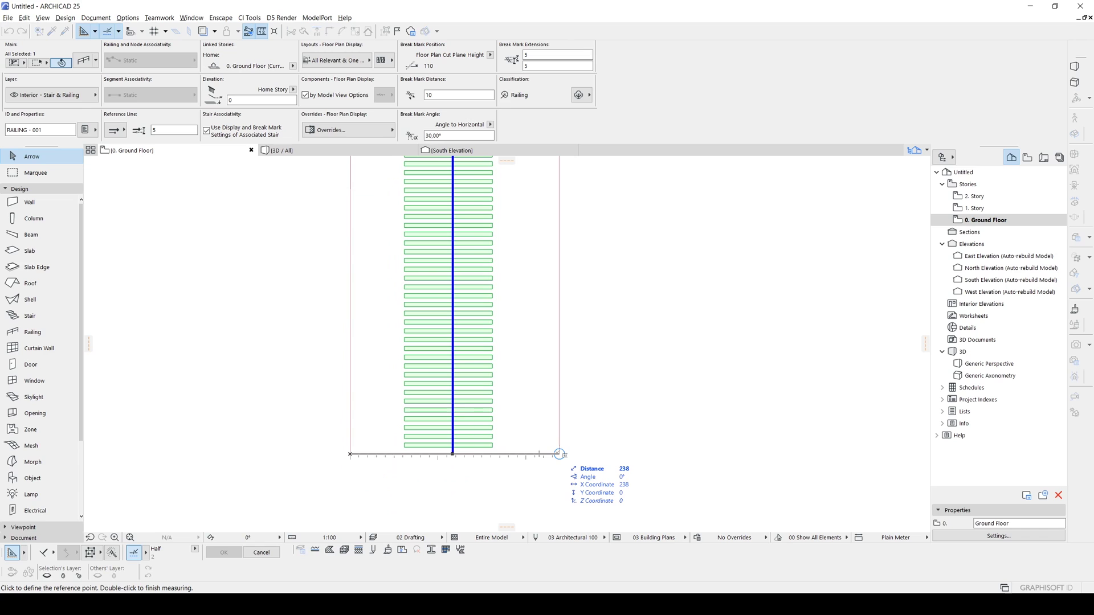
pyautogui.press('Escape')
# - Widen the selected railing's inner posts so their cross-section is 200 by 5
pyautogui.moveTo(453, 454)
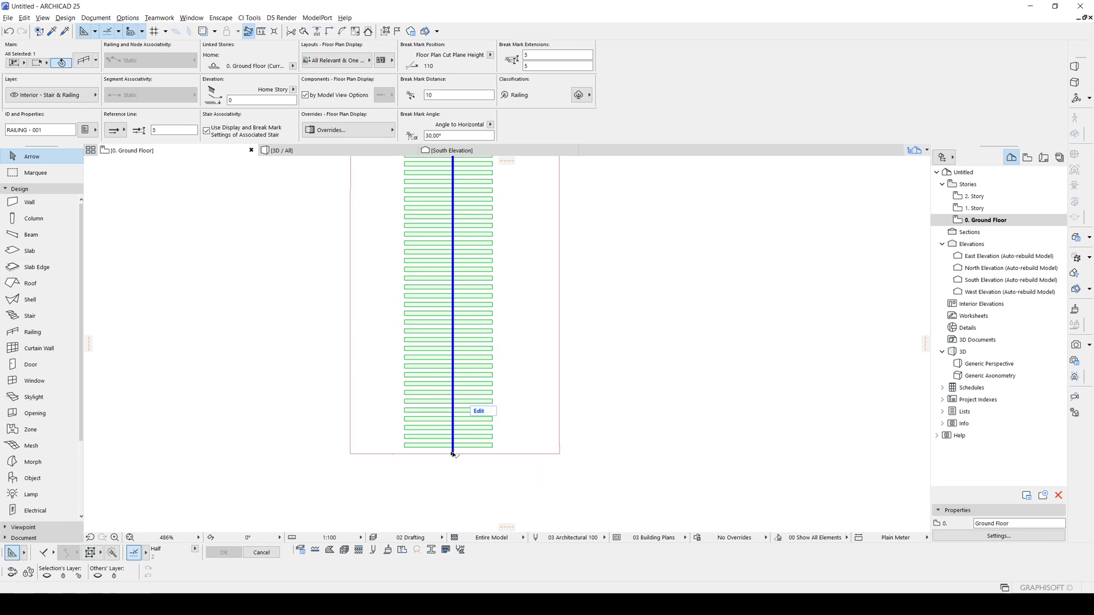
pyautogui.doubleClick(456, 359)
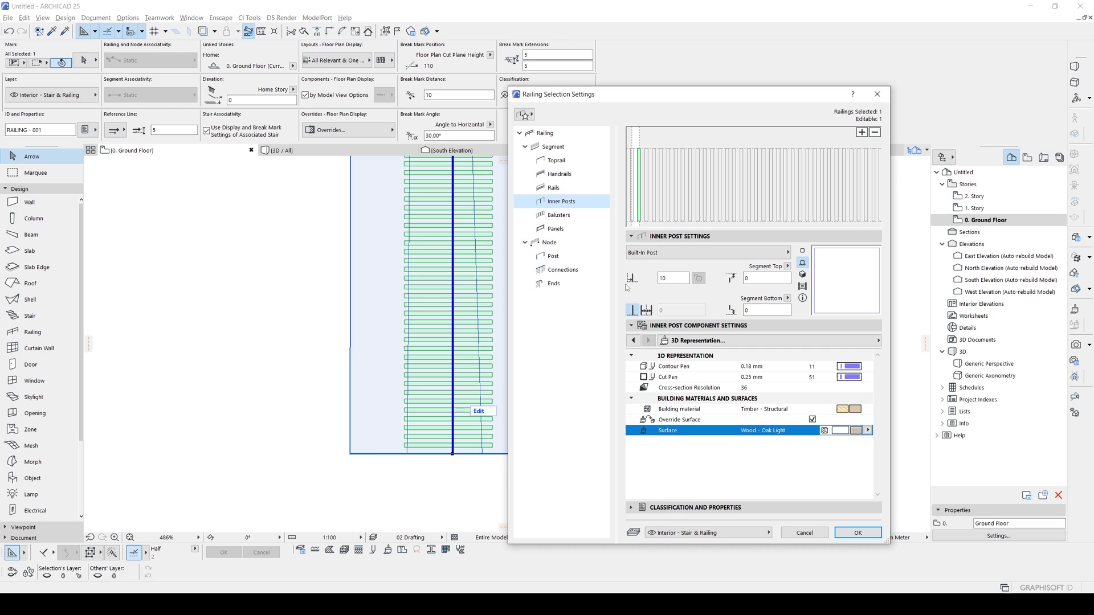
pyautogui.click(633, 340)
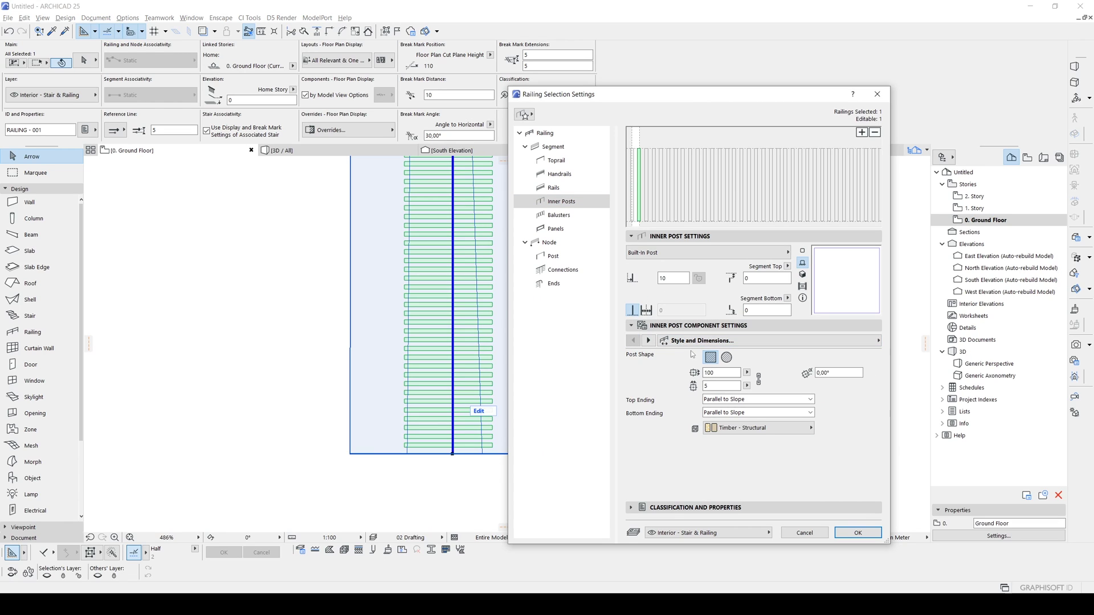
pyautogui.click(719, 372)
pyautogui.click(717, 385)
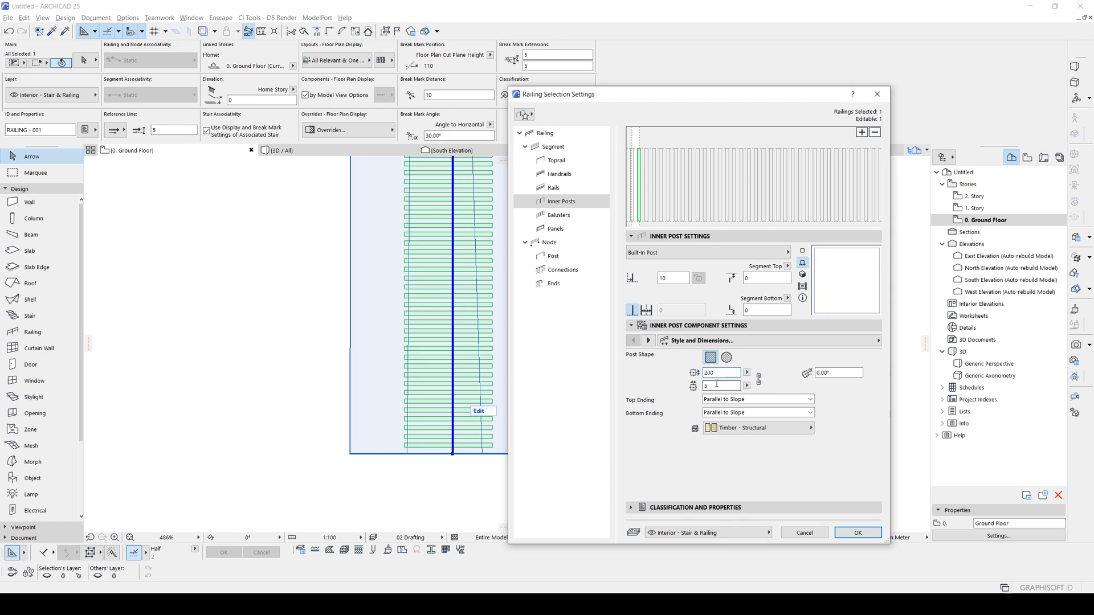
pyautogui.doubleClick(717, 387)
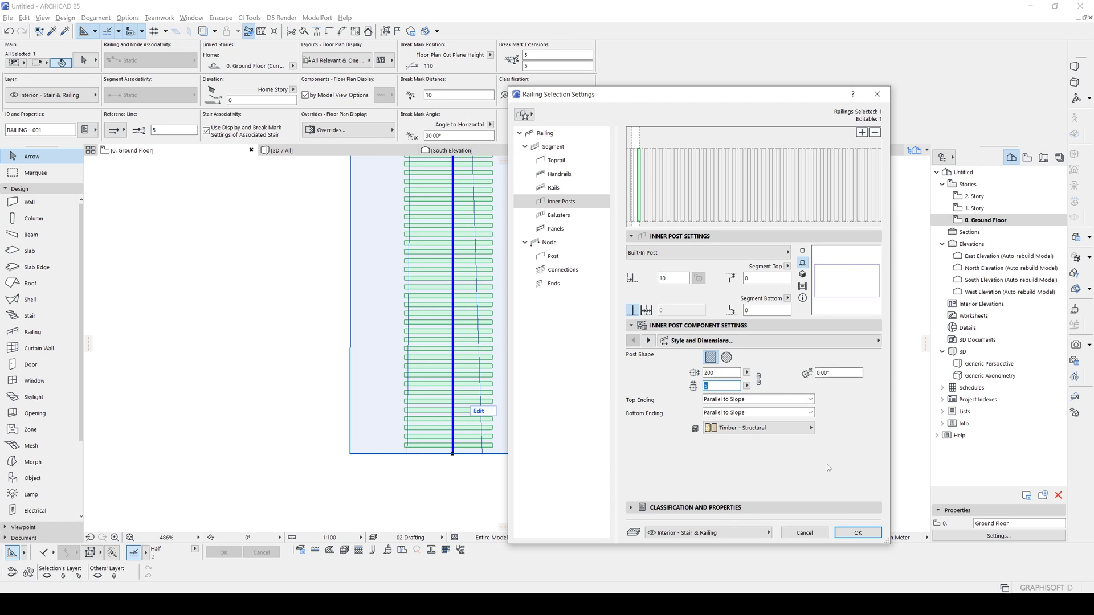
pyautogui.click(859, 533)
# - Switch to the 3D view and set the wavy shell's surface to Wood - Oak Light
pyautogui.scroll(-1, 621, 473)
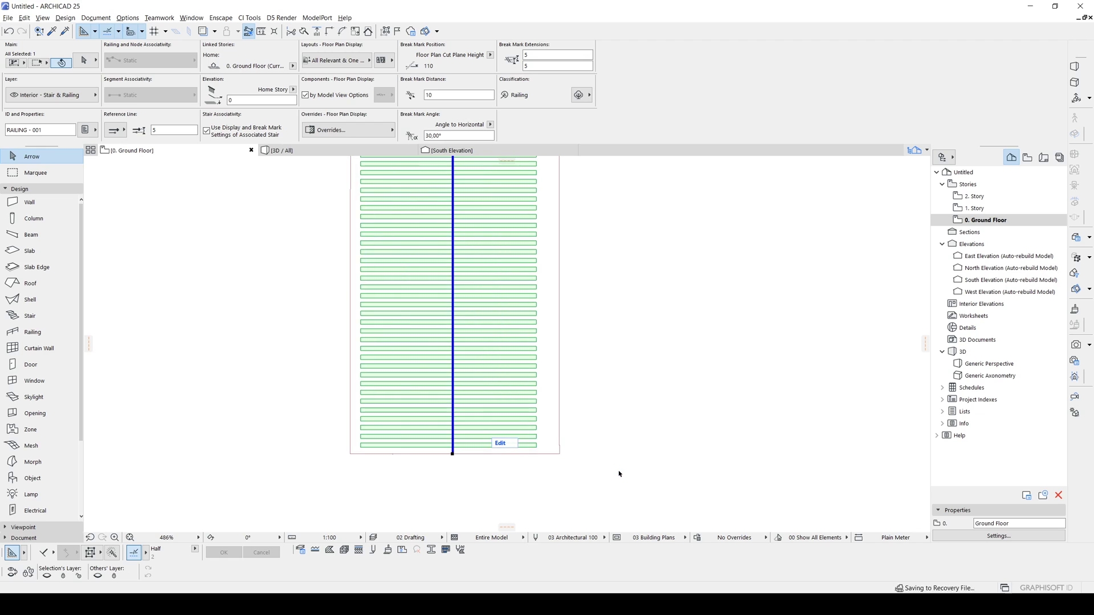
pyautogui.press('F3')
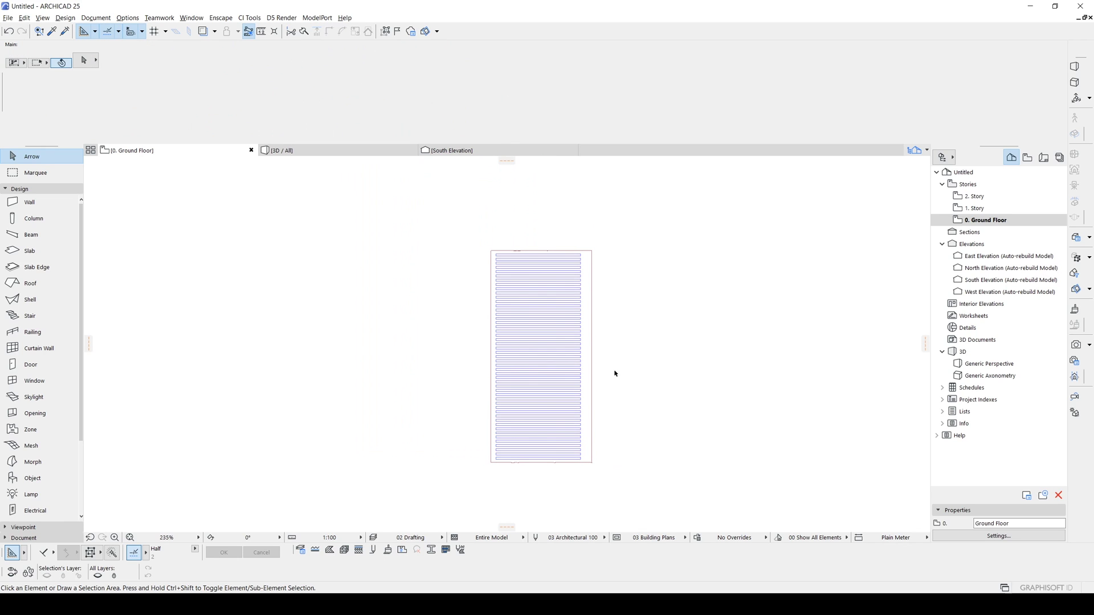
pyautogui.scroll(2, 529, 440)
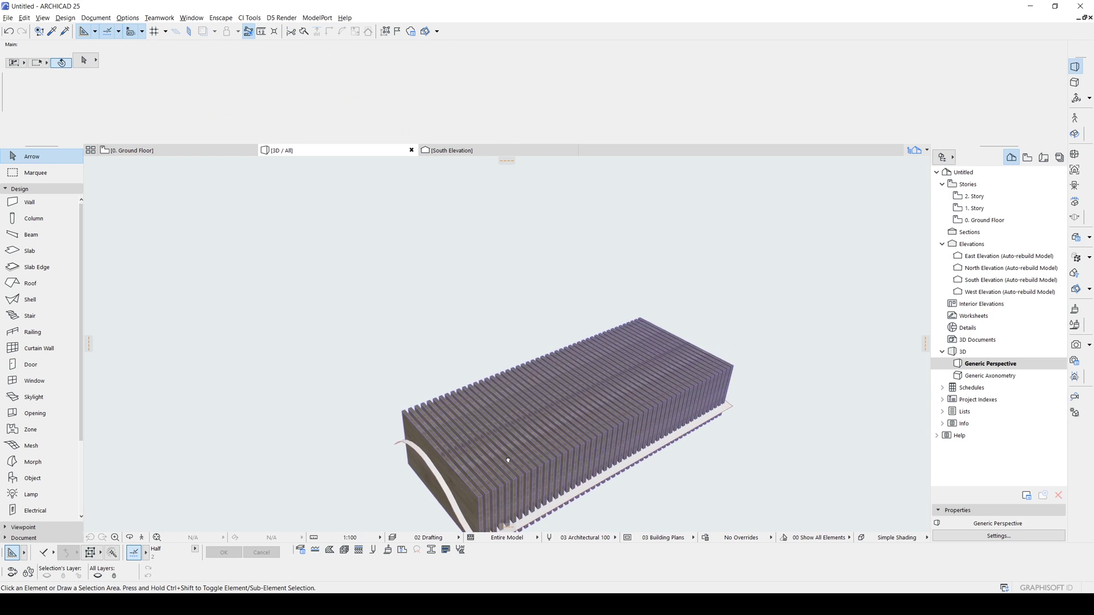
pyautogui.moveTo(529, 440)
pyautogui.keyDown('shift'); pyautogui.mouseDown(button='middle')
pyautogui.moveTo(641, 336)
pyautogui.moveTo(549, 385)
pyautogui.moveTo(376, 396)
pyautogui.moveTo(408, 393)
pyautogui.mouseUp(button='middle'); pyautogui.keyUp('shift')
pyautogui.click(408, 393)
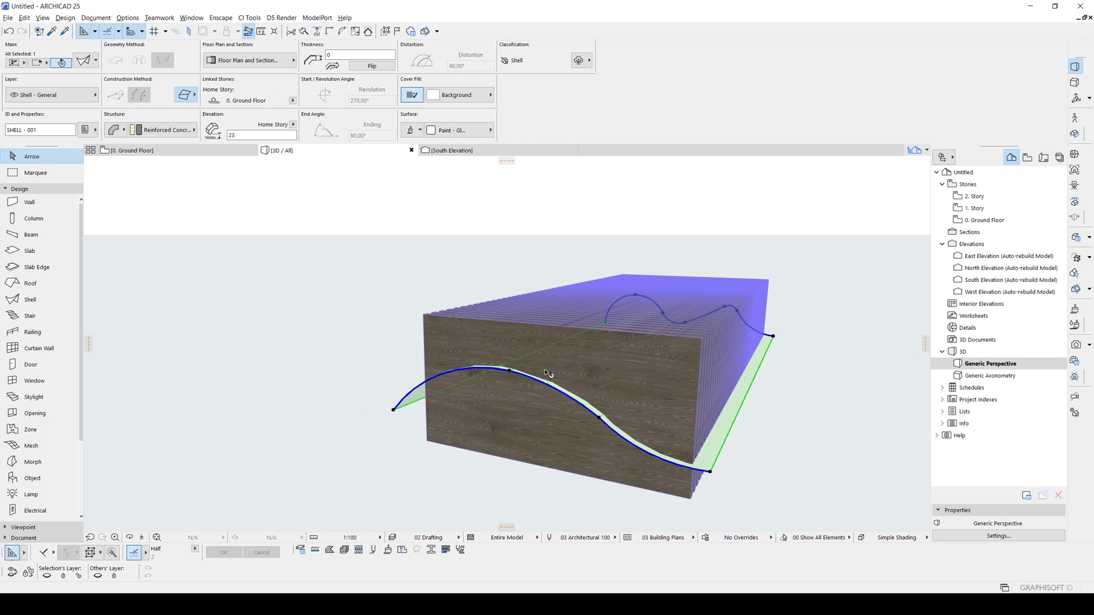
pyautogui.click(468, 131)
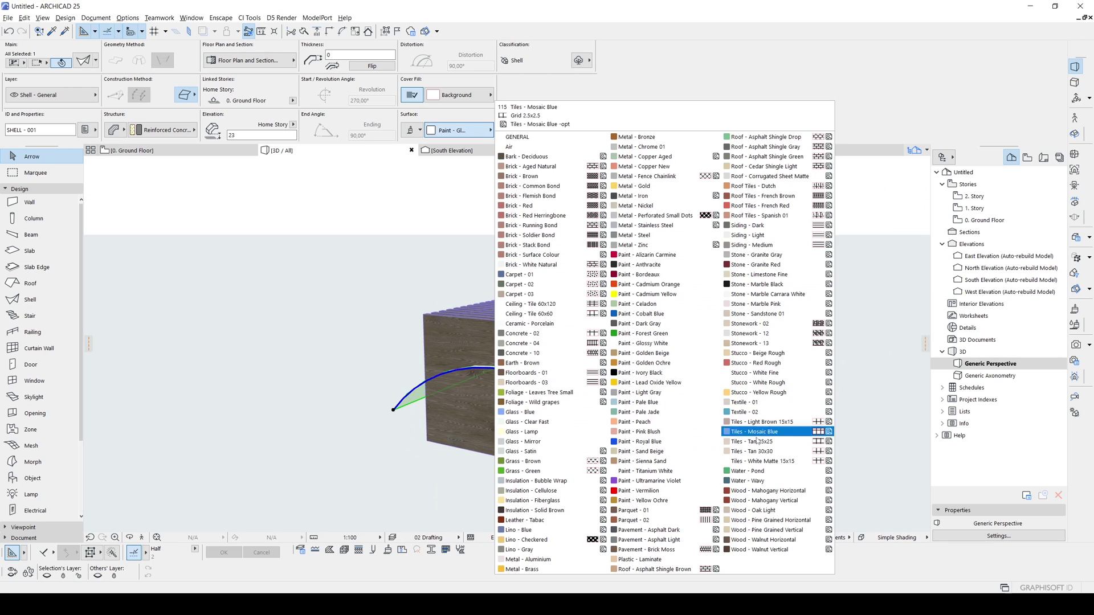
pyautogui.click(780, 513)
pyautogui.rightClick(833, 421)
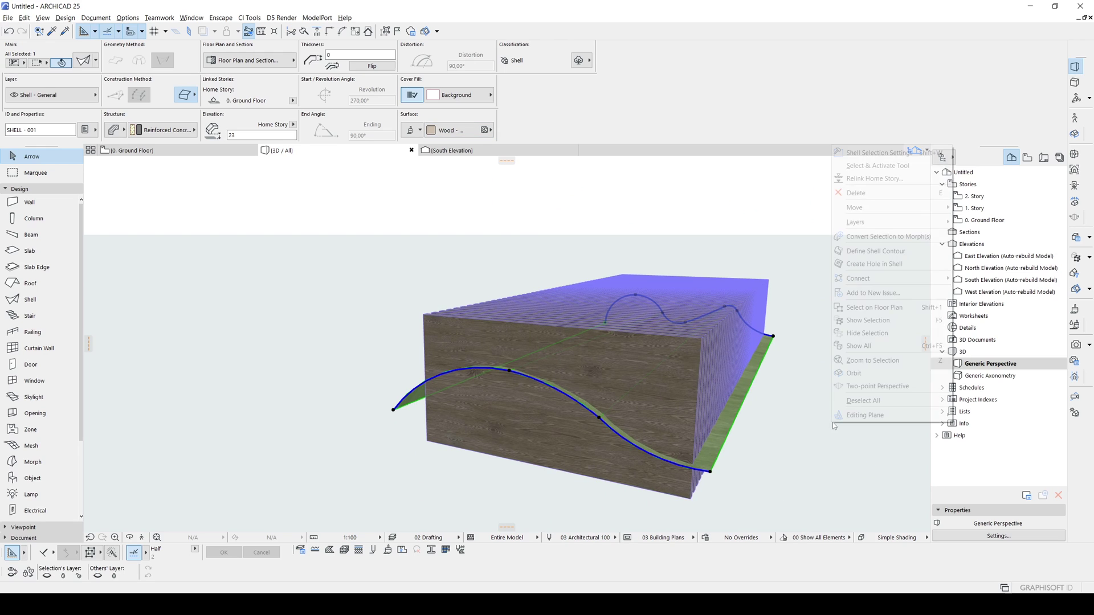
pyautogui.click(799, 422)
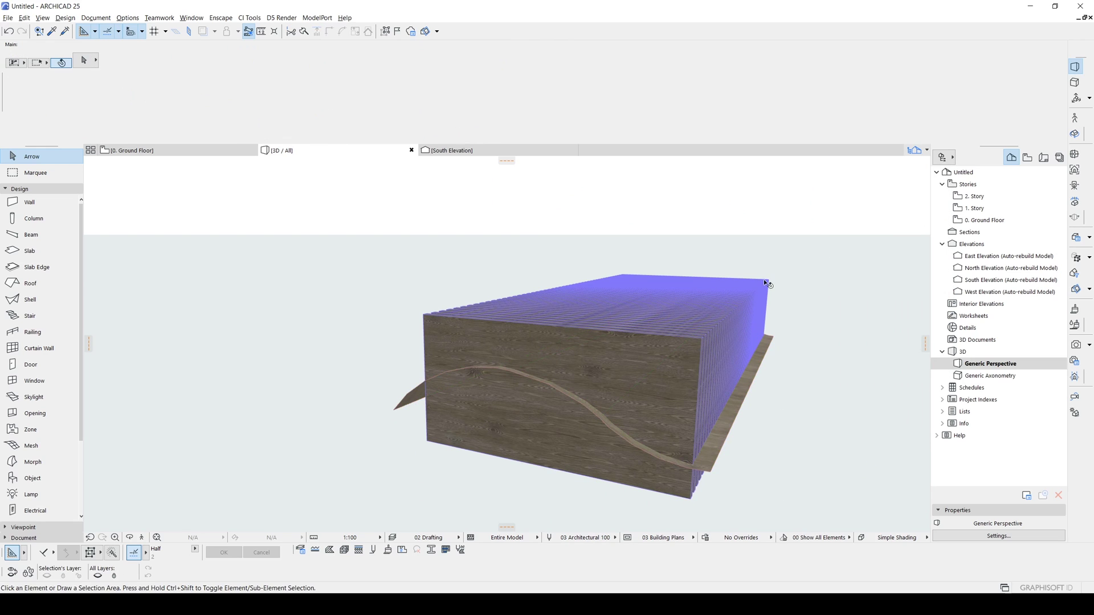
# - Start a solid element operation with the railing as its target and the wavy shell as its operator
pyautogui.click(689, 449)
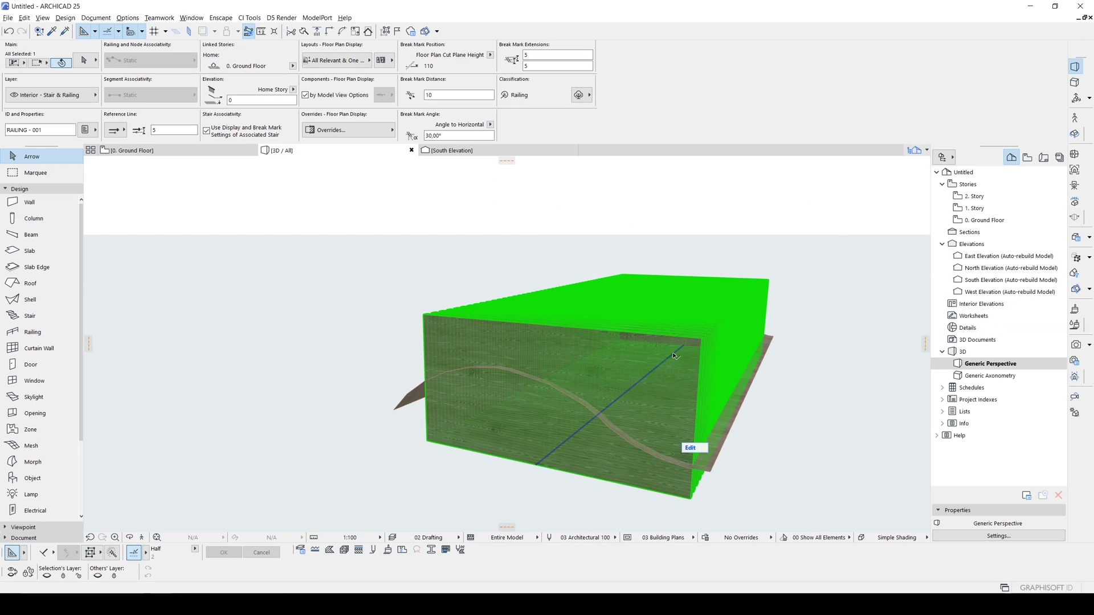
pyautogui.rightClick(824, 234)
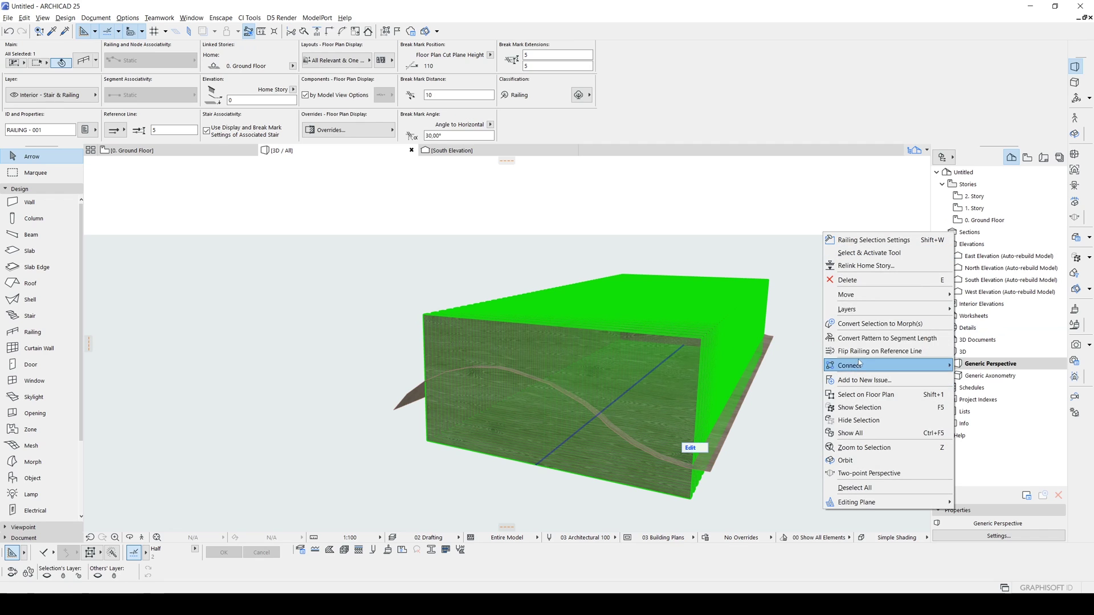
pyautogui.moveTo(912, 365)
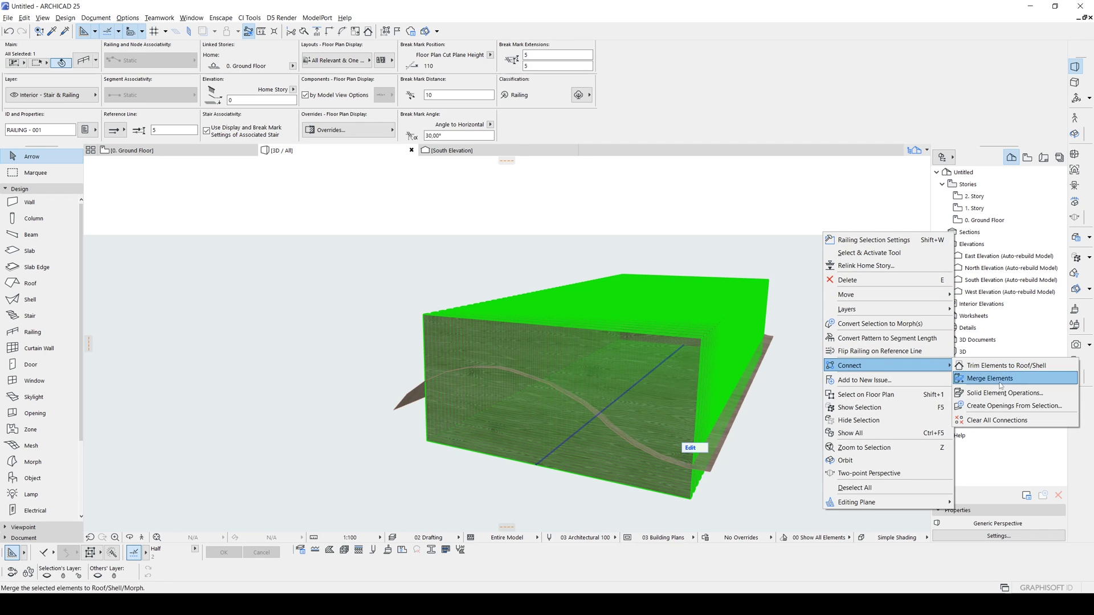
pyautogui.click(988, 394)
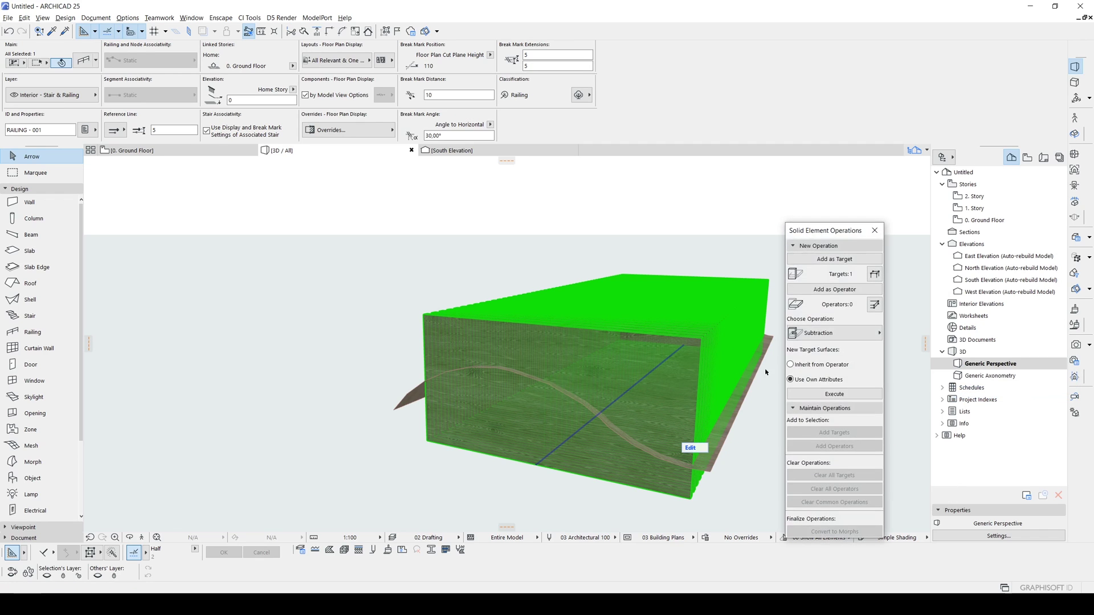
pyautogui.click(743, 422)
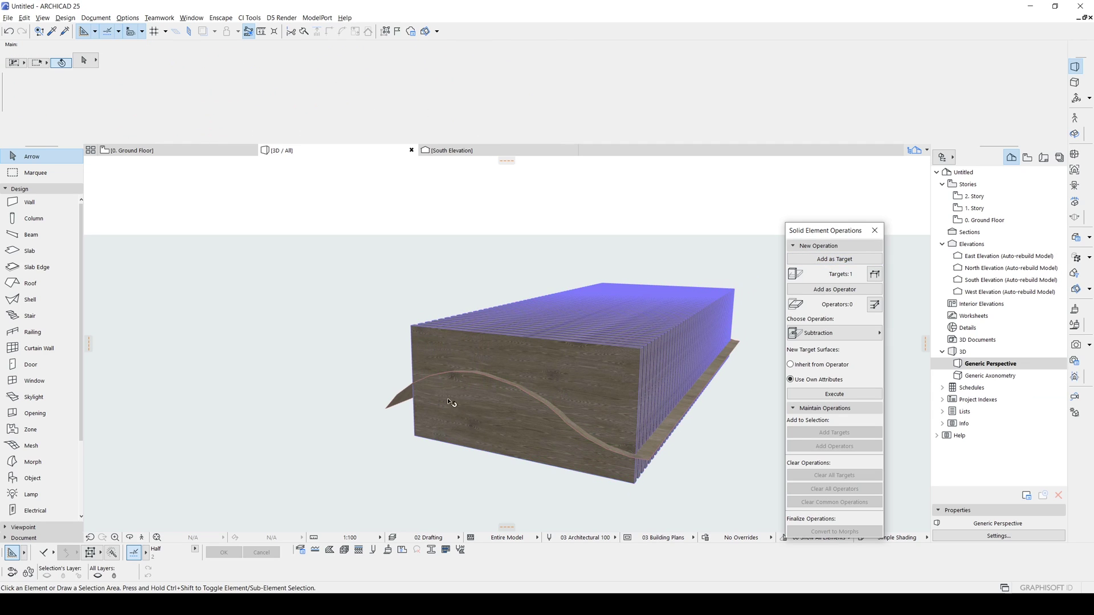
pyautogui.click(400, 399)
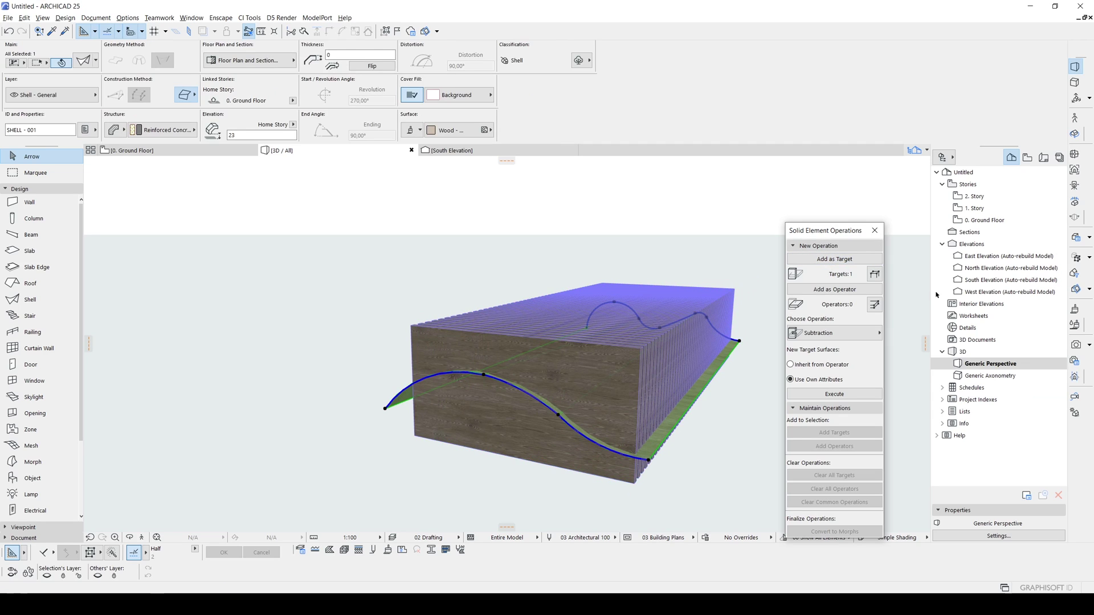
pyautogui.click(836, 290)
# - Cut the railing with the shell using Subtraction with upward extrusion, with new surfaces inherited from the operator
pyautogui.keyDown('shift'); pyautogui.moveTo(667, 381); pyautogui.dragTo(740, 367, button='middle'); pyautogui.keyUp('shift')
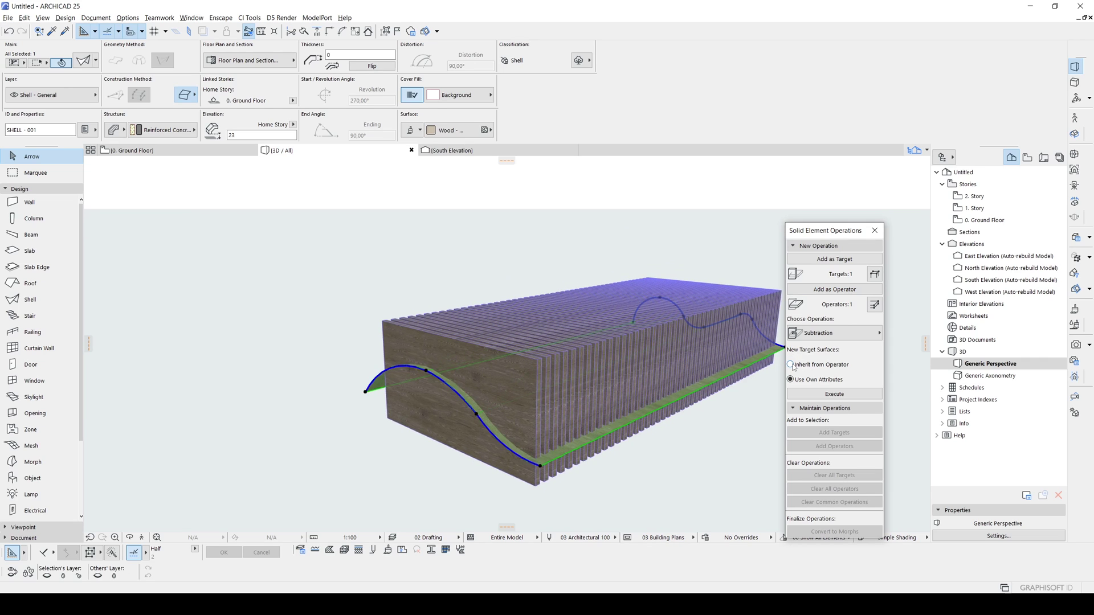
pyautogui.click(727, 458)
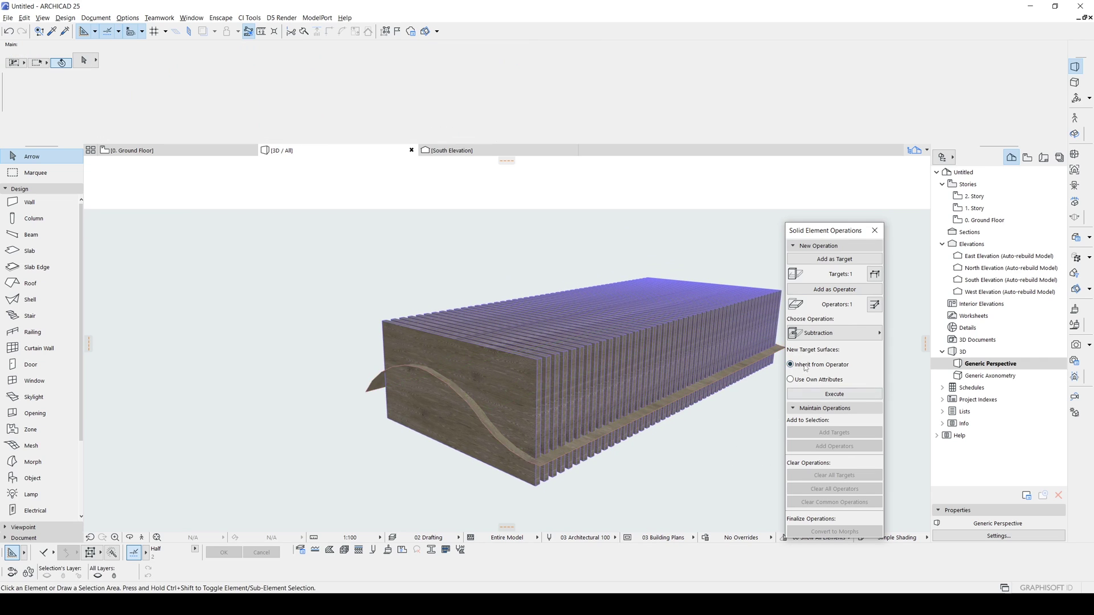
pyautogui.click(822, 333)
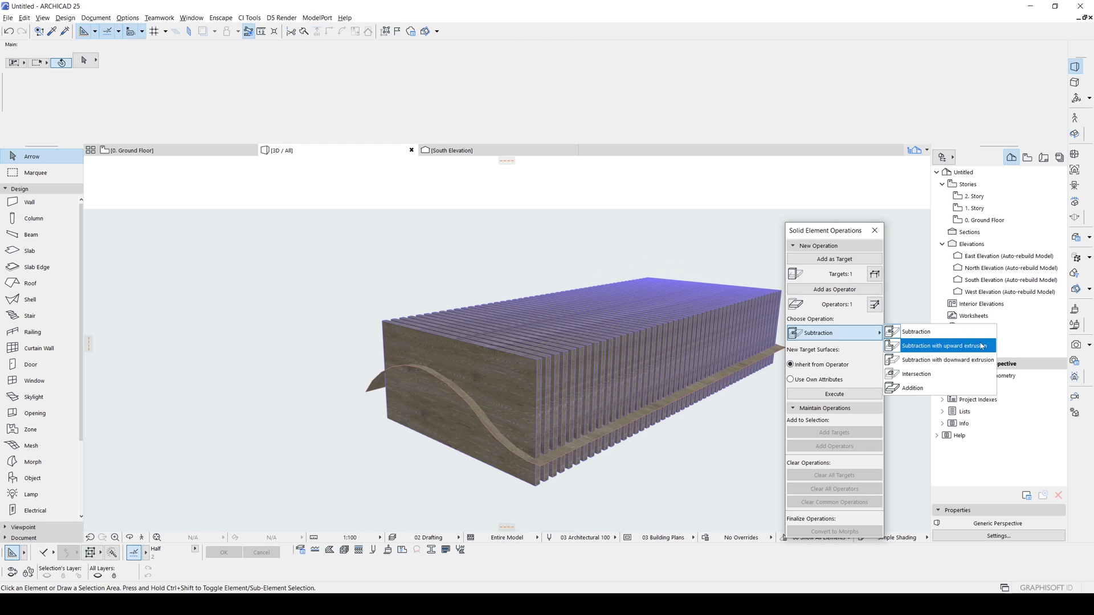
pyautogui.click(929, 348)
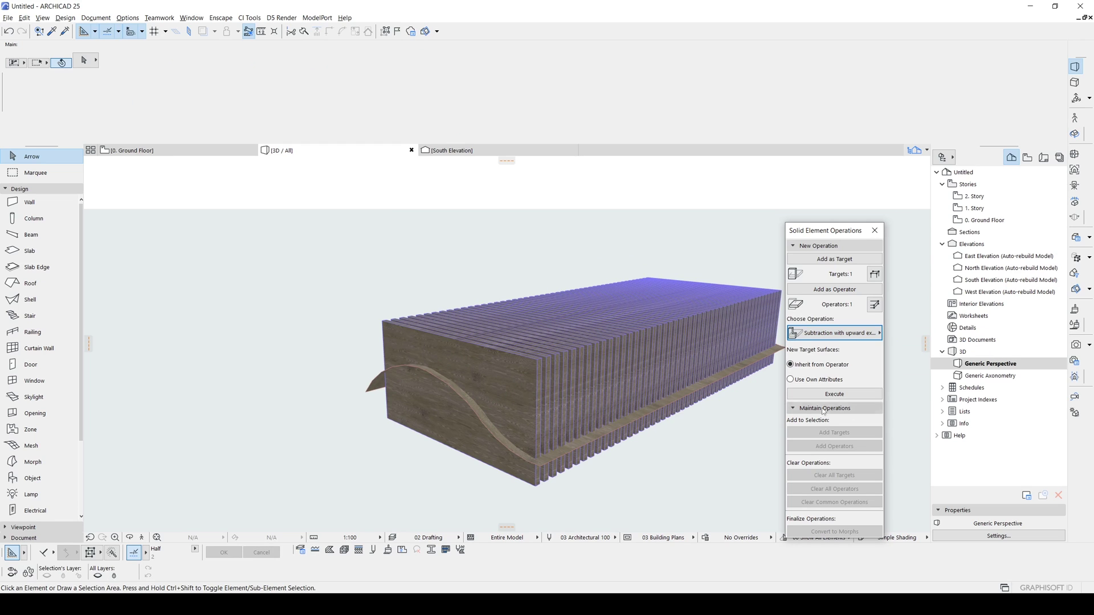
pyautogui.click(836, 394)
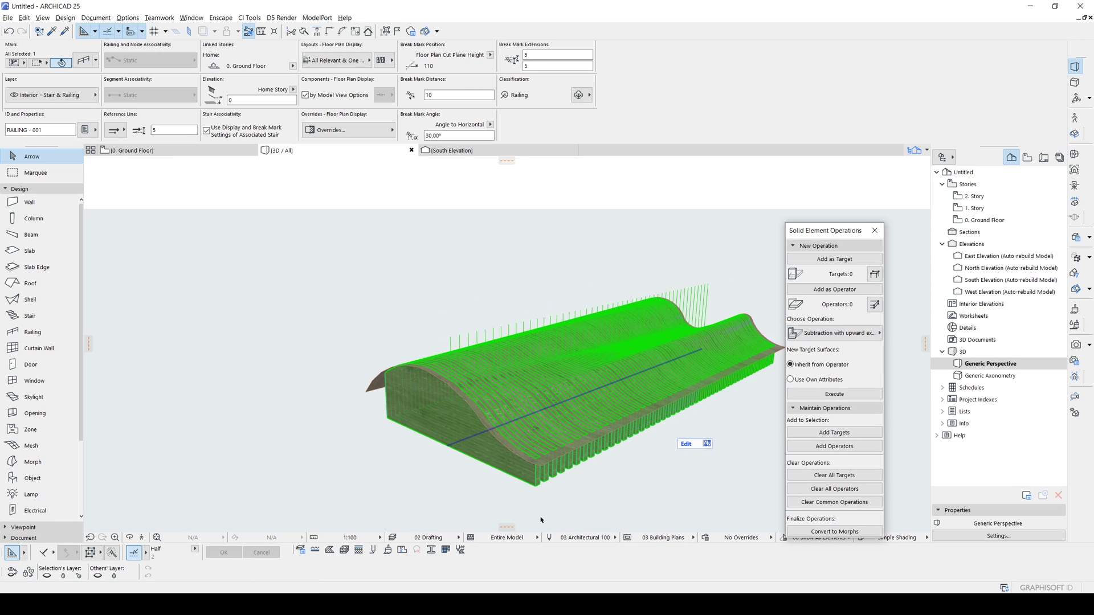
# - Examine the trimmed railing and shell in 3D from several sides and close the solid element operations
pyautogui.click(541, 521)
pyautogui.moveTo(541, 520)
pyautogui.keyDown('shift'); pyautogui.mouseDown(button='middle')
pyautogui.moveTo(504, 398)
pyautogui.moveTo(502, 456)
pyautogui.moveTo(294, 420)
pyautogui.mouseUp(button='middle'); pyautogui.keyUp('shift')
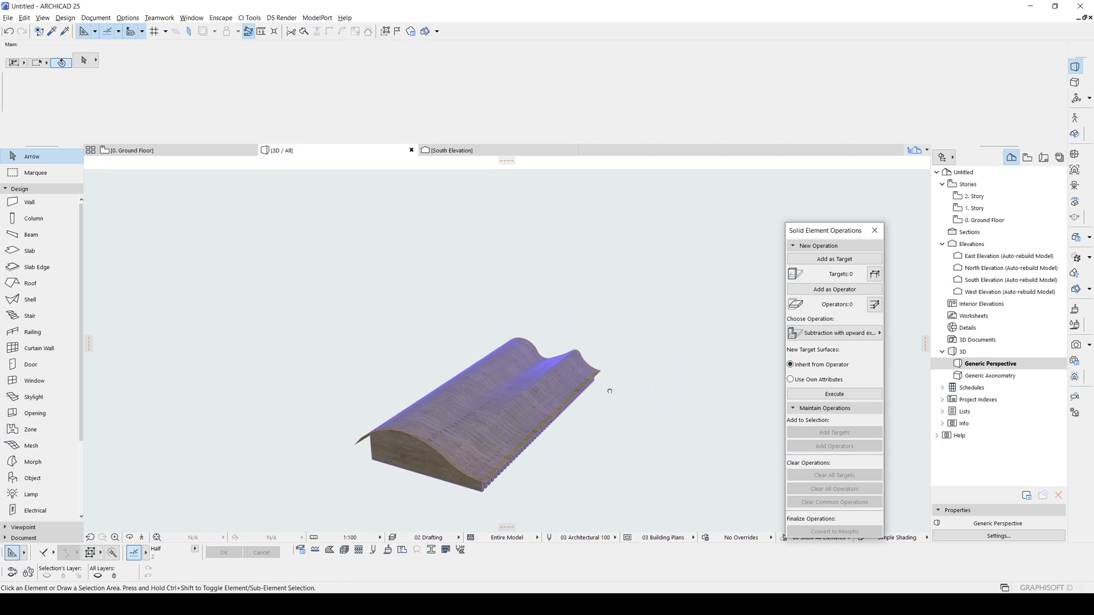
pyautogui.moveTo(608, 386)
pyautogui.keyDown('shift'); pyautogui.mouseDown(button='middle')
pyautogui.moveTo(619, 386)
pyautogui.moveTo(613, 401)
pyautogui.moveTo(500, 392)
pyautogui.mouseUp(button='middle'); pyautogui.keyUp('shift')
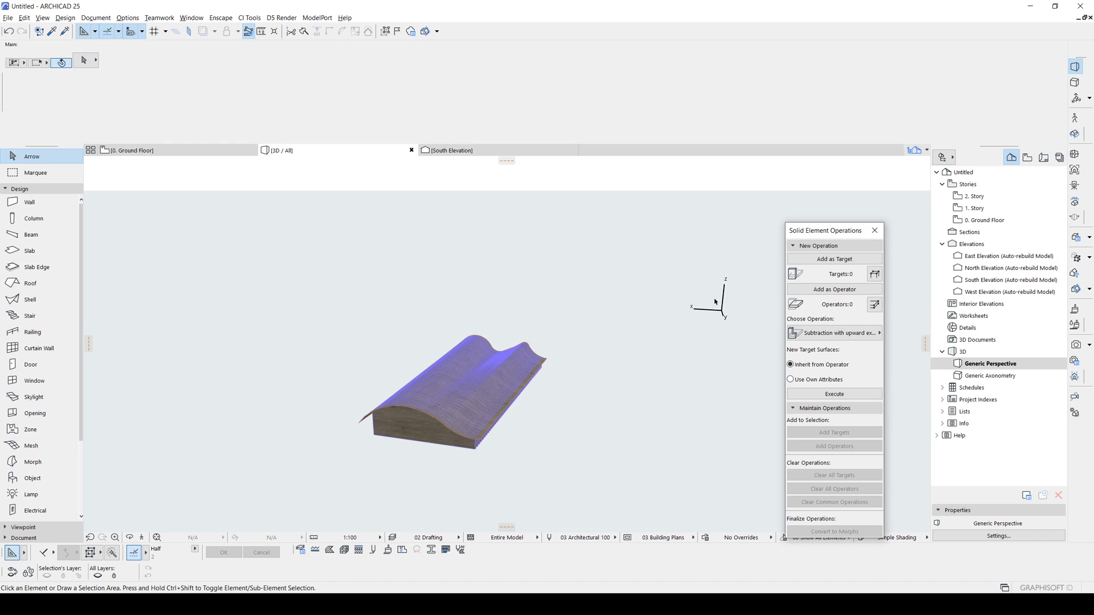
pyautogui.keyDown('shift'); pyautogui.moveTo(459, 412); pyautogui.dragTo(612, 410, button='middle'); pyautogui.keyUp('shift')
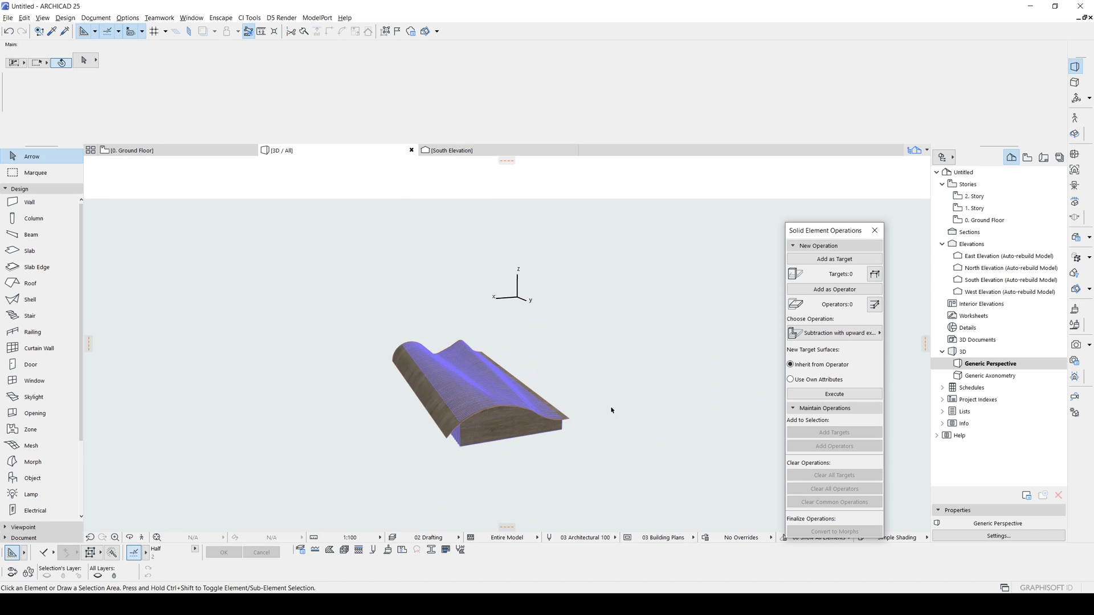
pyautogui.click(503, 434)
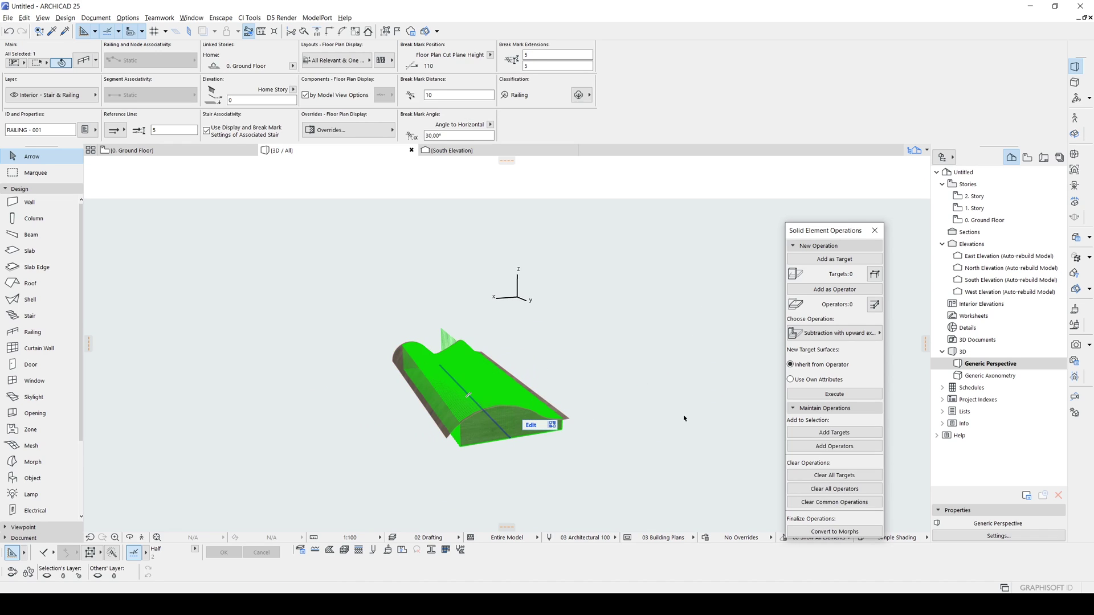
pyautogui.click(630, 422)
pyautogui.keyDown('shift'); pyautogui.moveTo(630, 422); pyautogui.dragTo(303, 399, button='middle'); pyautogui.keyUp('shift')
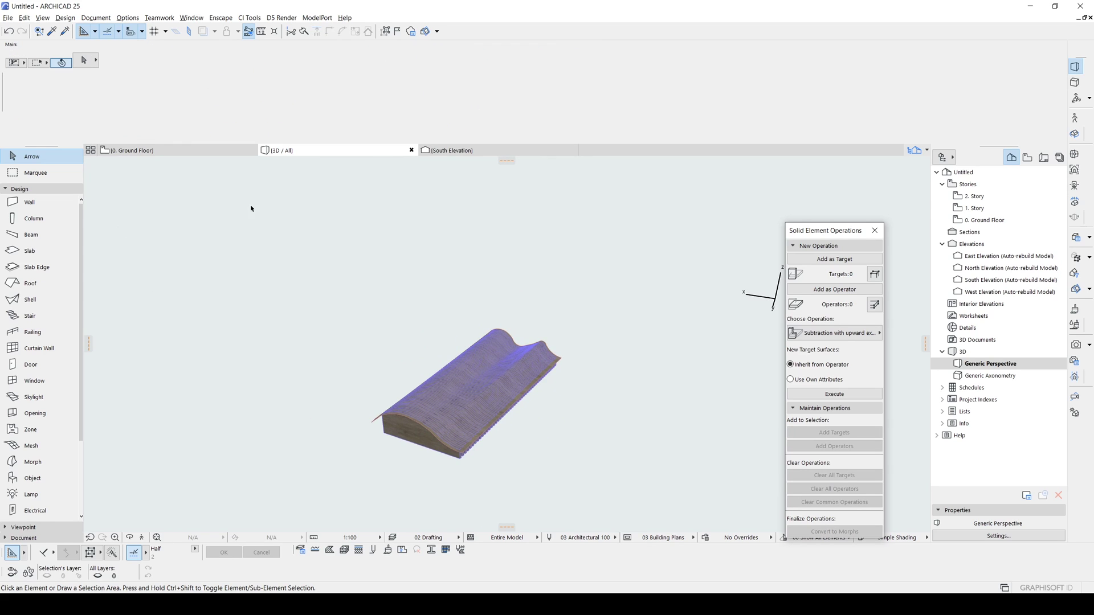
pyautogui.click(874, 231)
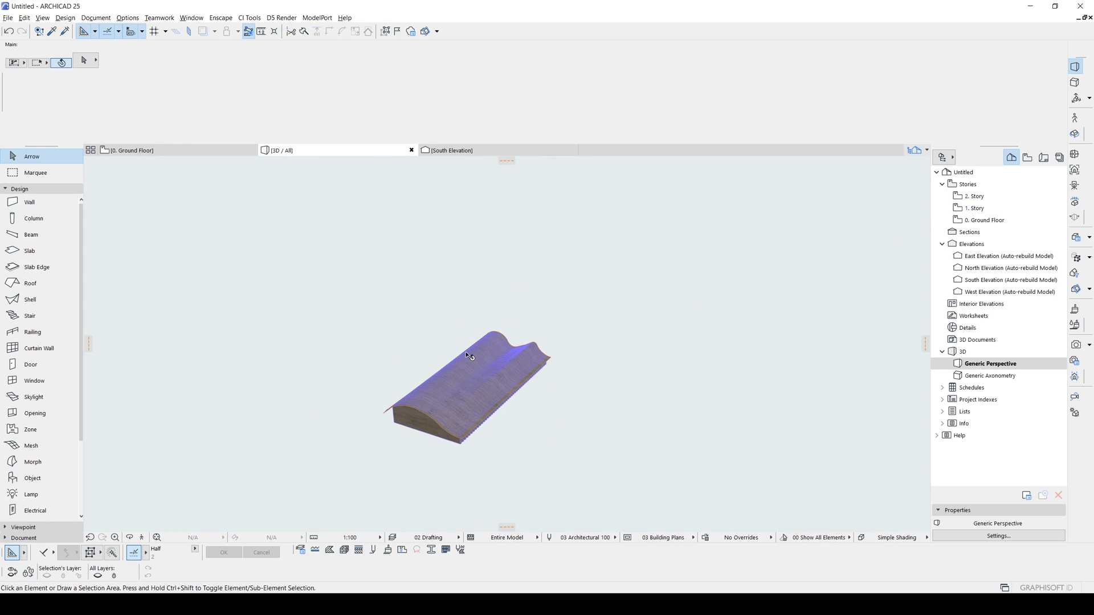
# - Open the East Elevation from its marker on the Ground Floor plan
pyautogui.click(202, 153)
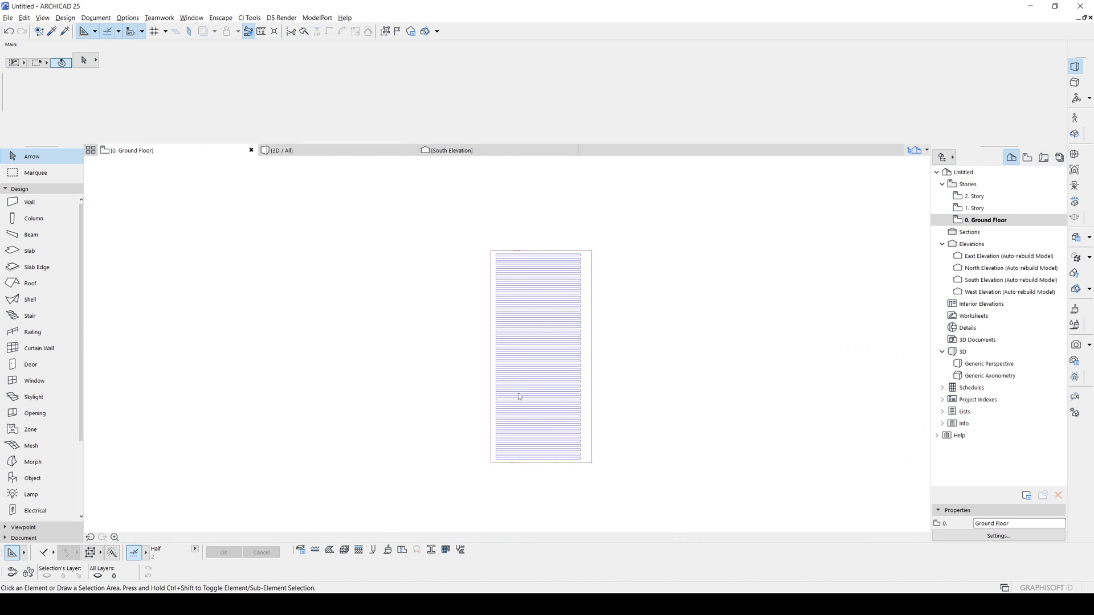
pyautogui.scroll(-4, 576, 323)
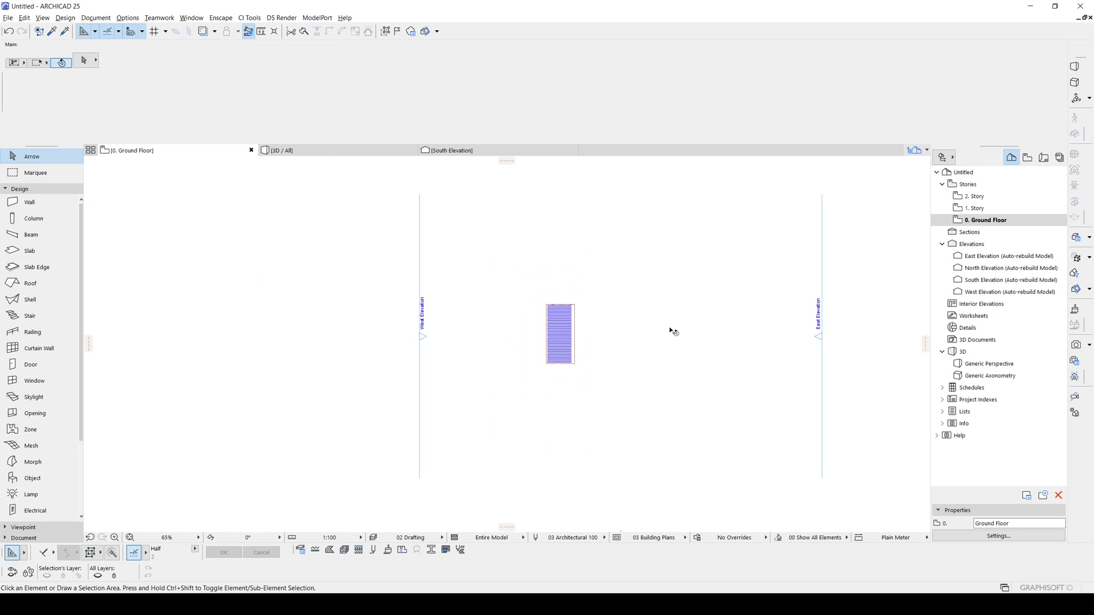
pyautogui.click(824, 278)
pyautogui.scroll(3, 763, 313)
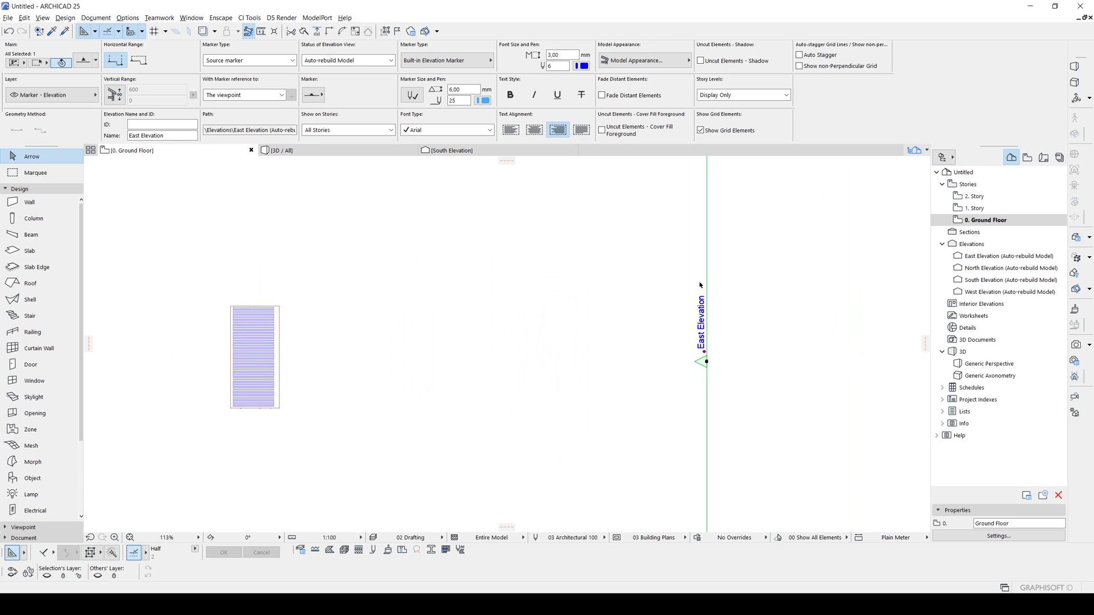
pyautogui.rightClick(752, 279)
pyautogui.click(790, 312)
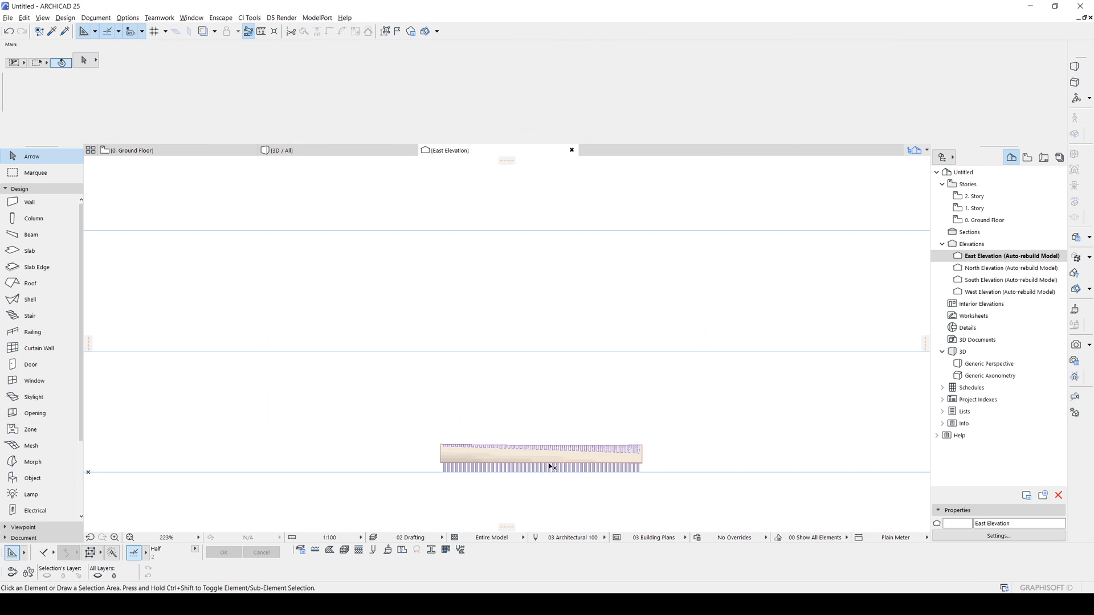
pyautogui.scroll(3, 503, 487)
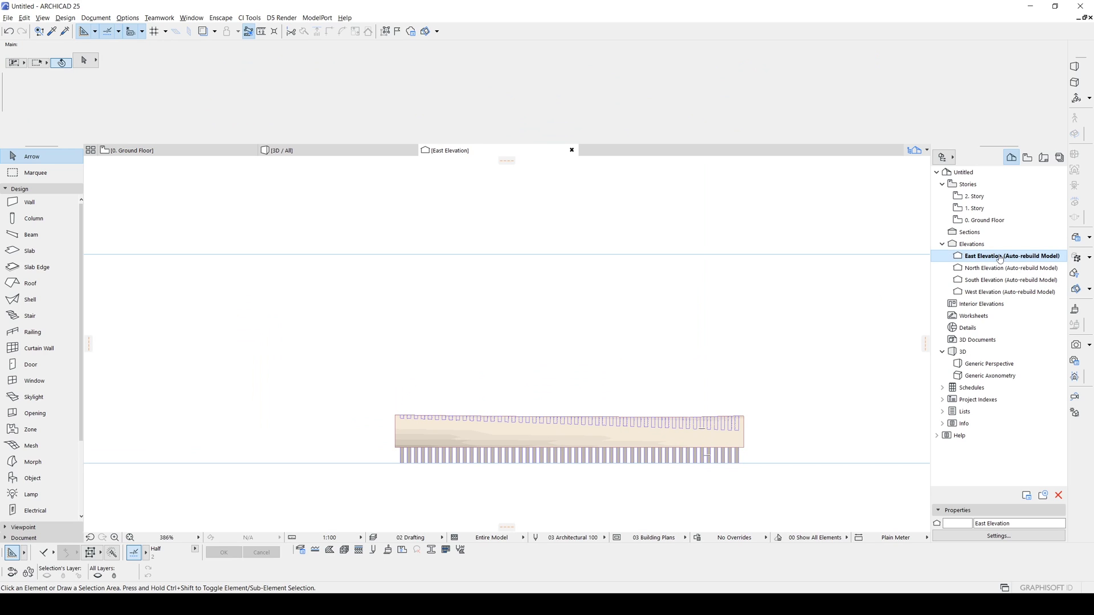
# - Select the trimmed railing in the elevation and save it as an object named New Object 1 in the Embedded Library
pyautogui.click(771, 436)
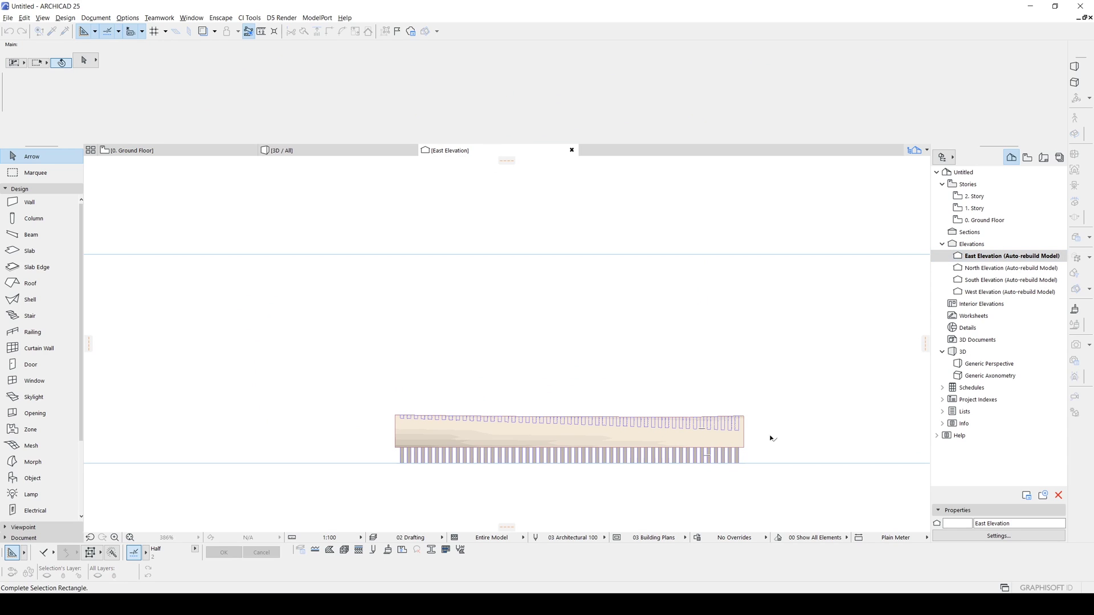
pyautogui.click(739, 456)
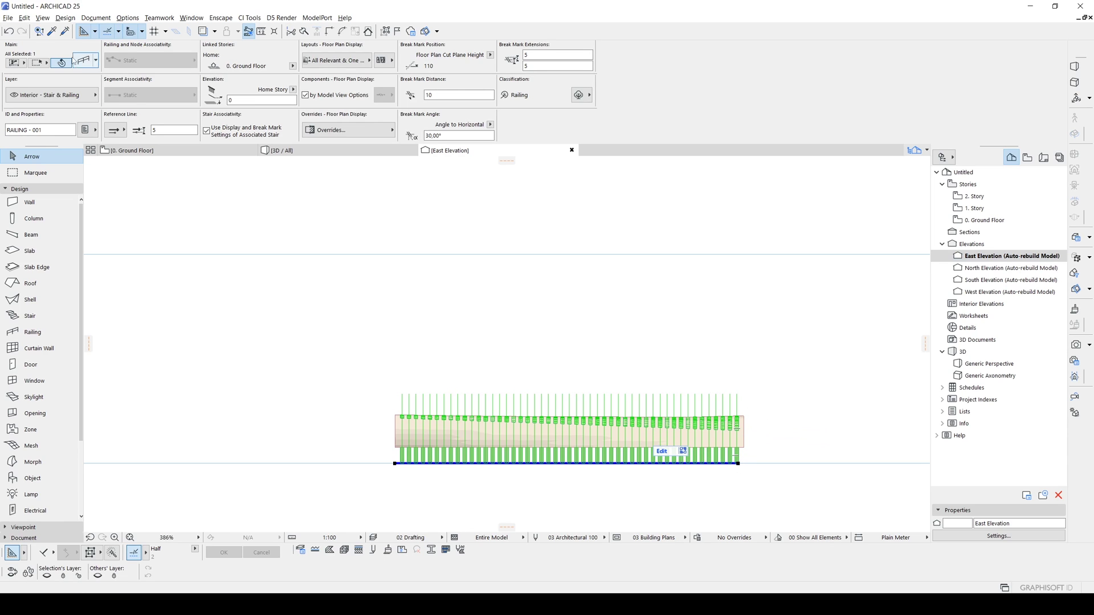
pyautogui.click(8, 17)
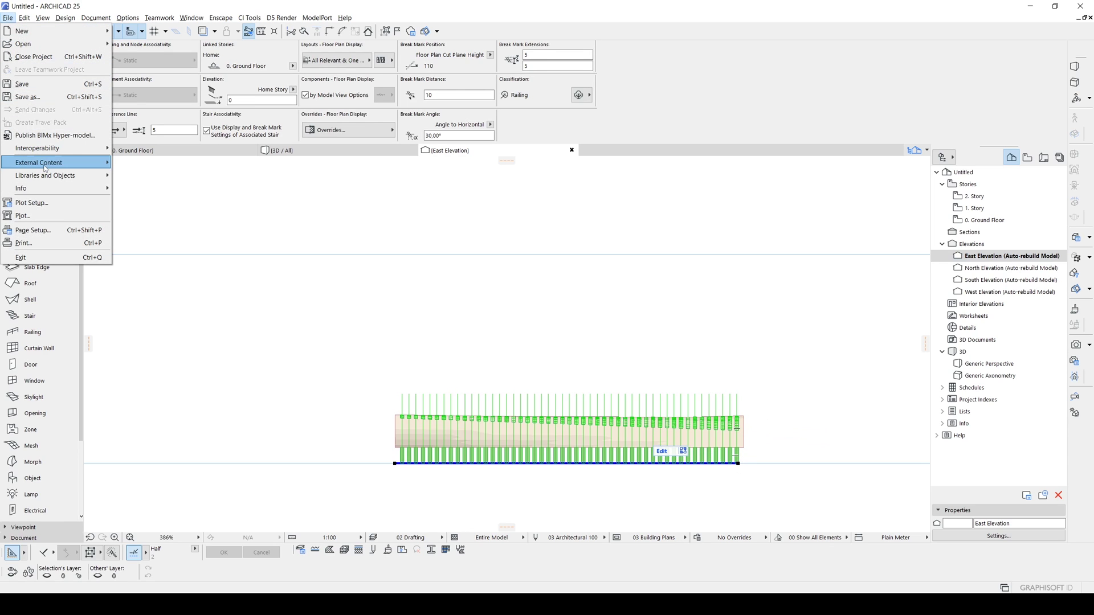
pyautogui.moveTo(45, 177)
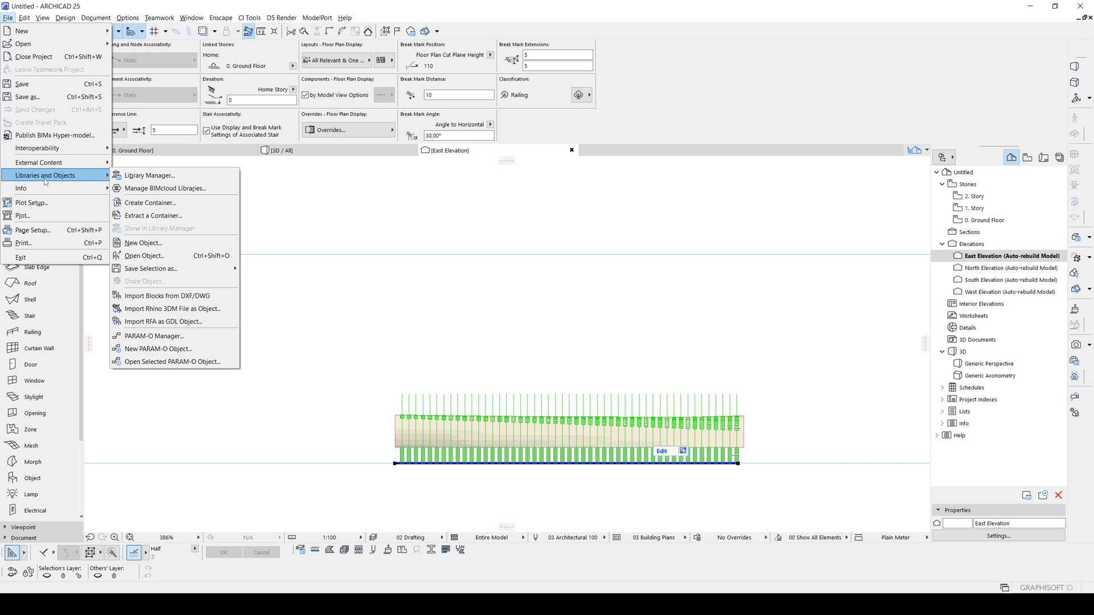
pyautogui.moveTo(209, 269)
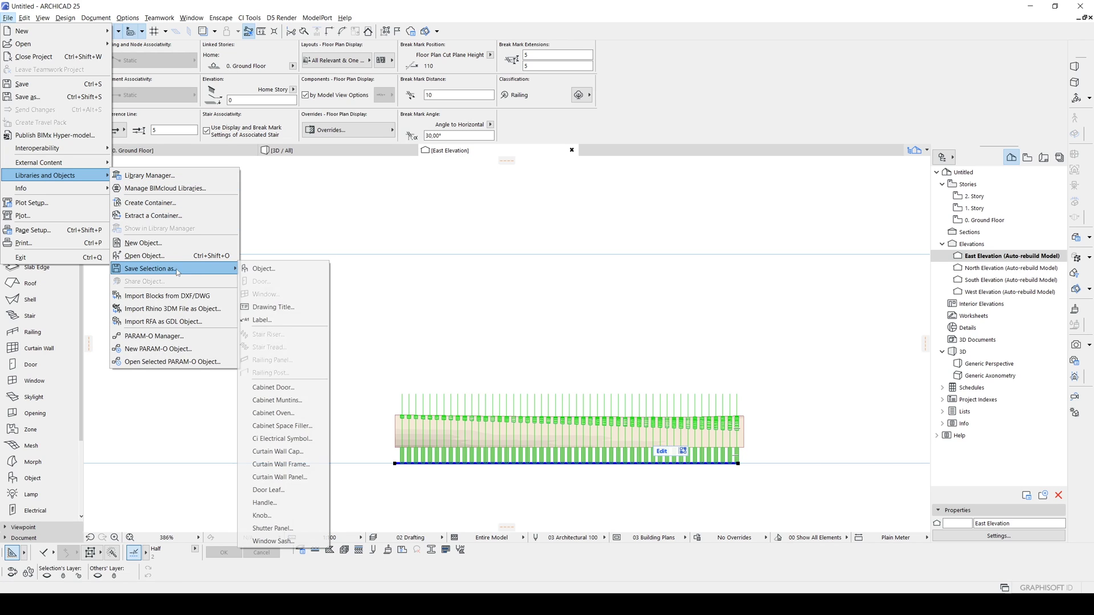
pyautogui.click(256, 269)
pyautogui.click(713, 367)
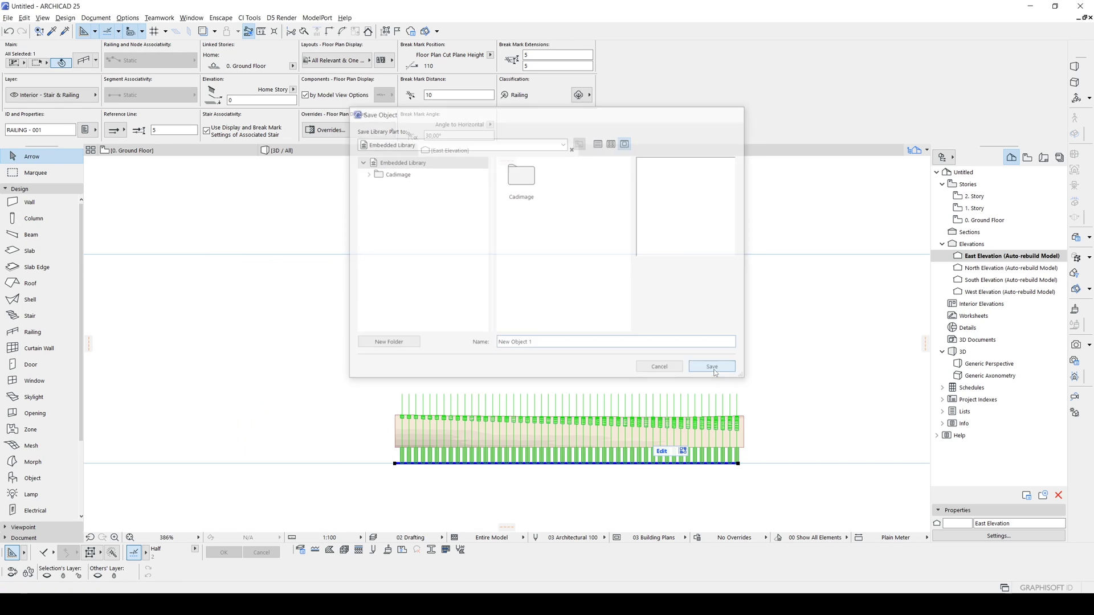
pyautogui.click(636, 329)
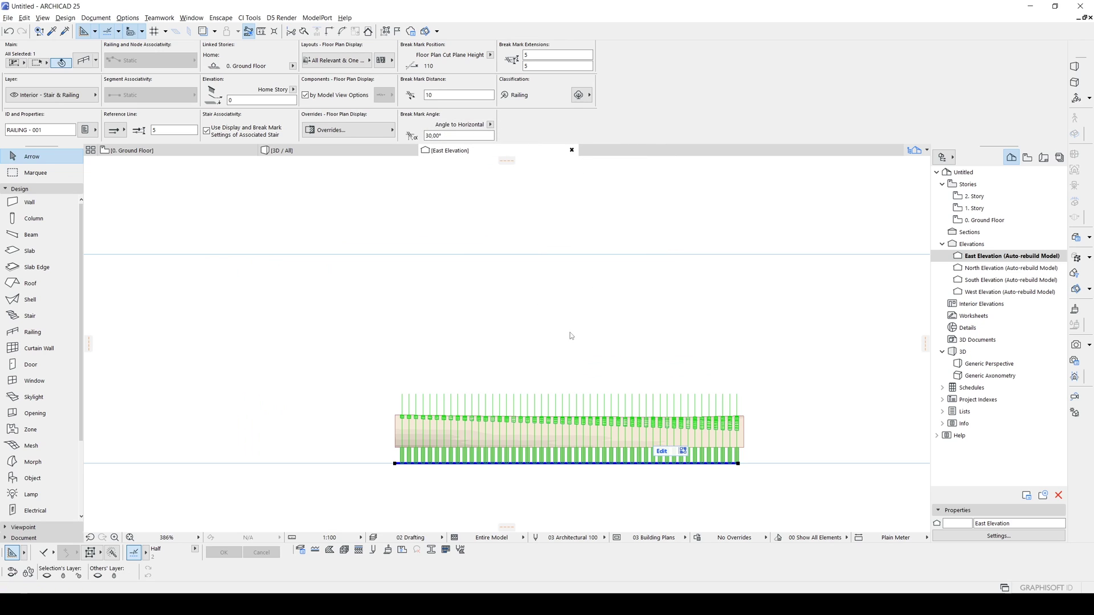
# - Clear the railing selection and return to the Ground Floor plan
pyautogui.press('Escape')
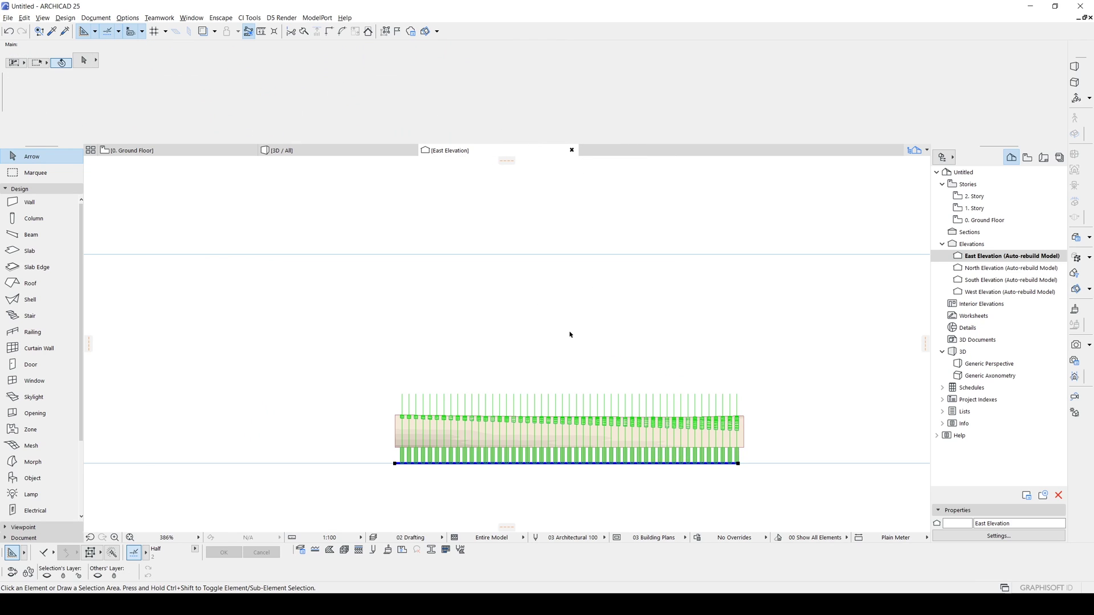
pyautogui.press('F2')
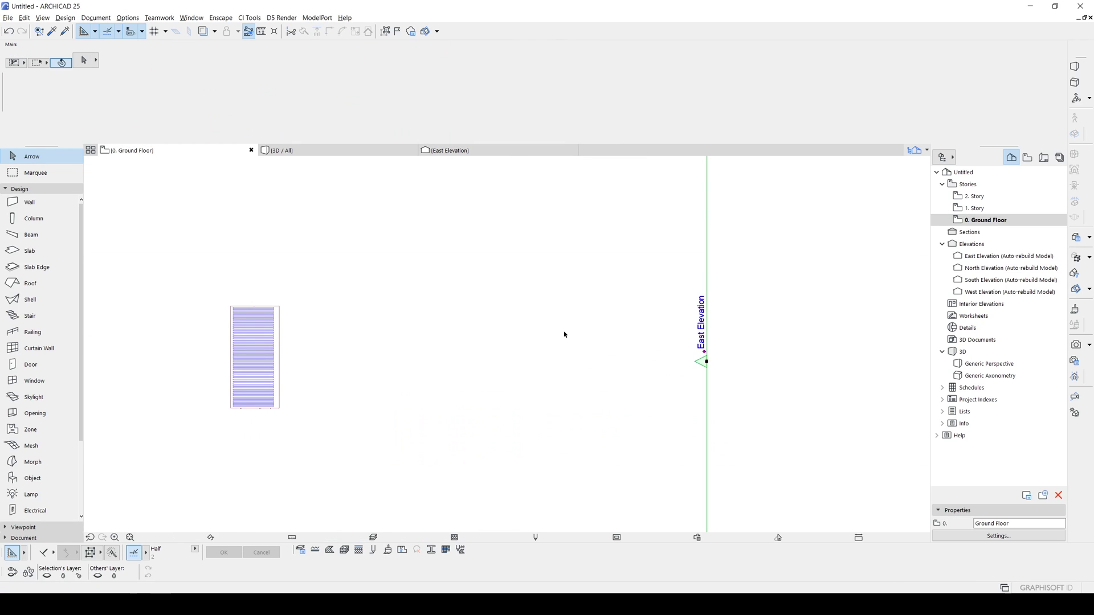
pyautogui.hotkey('ctrl', 'a')
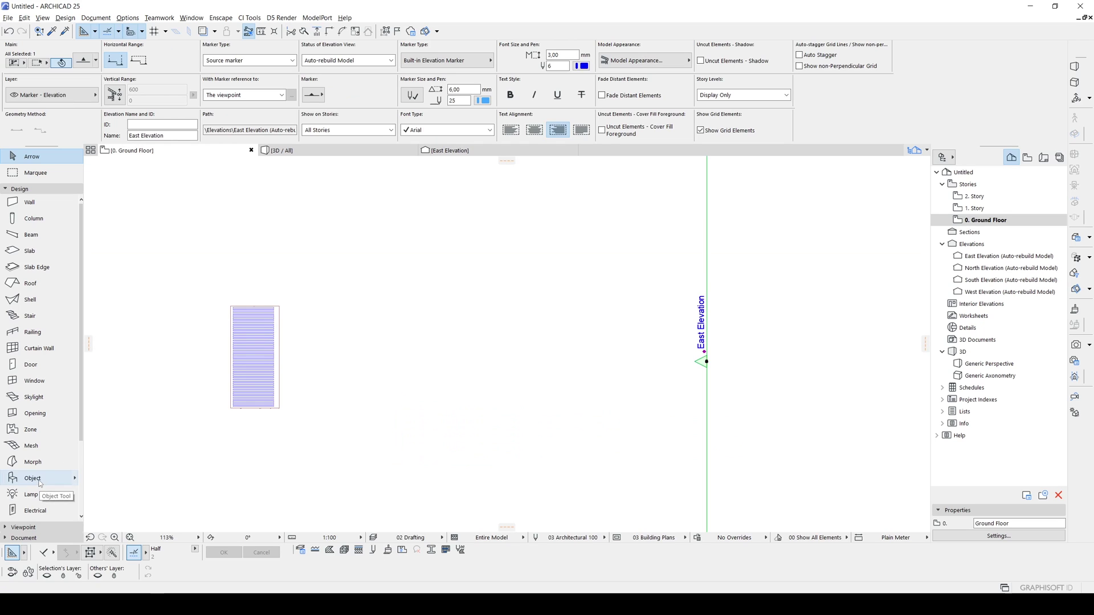
pyautogui.click(37, 478)
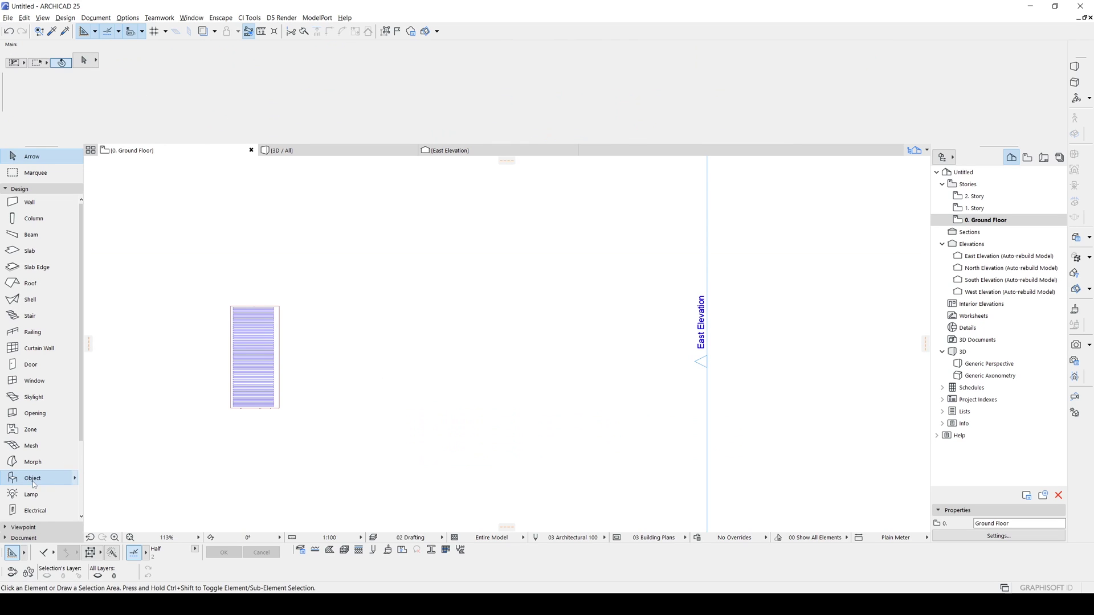
pyautogui.press('Escape')
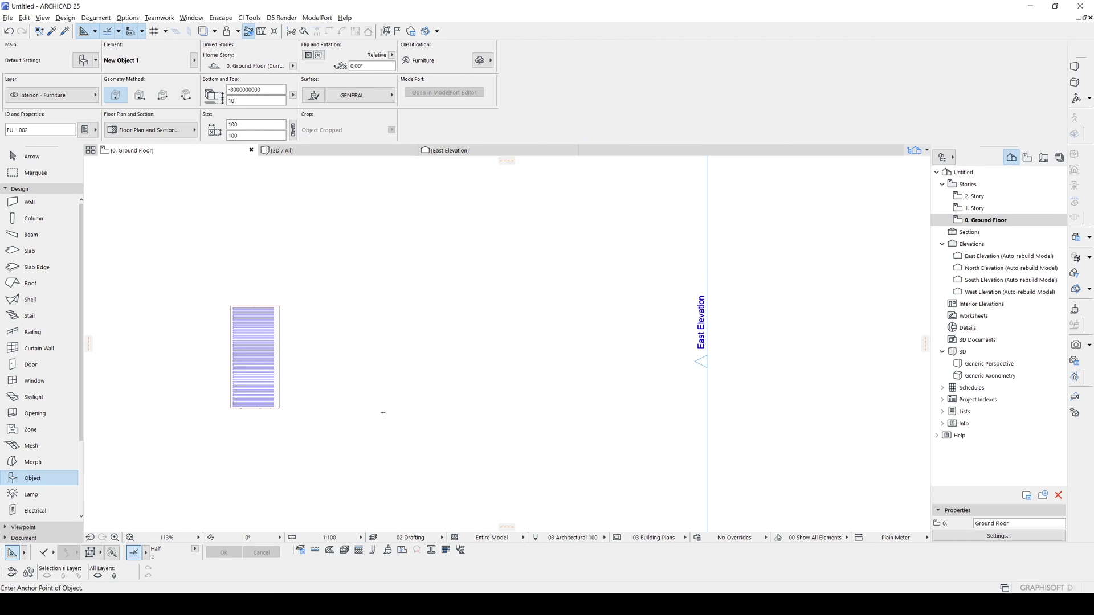
pyautogui.scroll(2, 371, 382)
pyautogui.press('Escape')
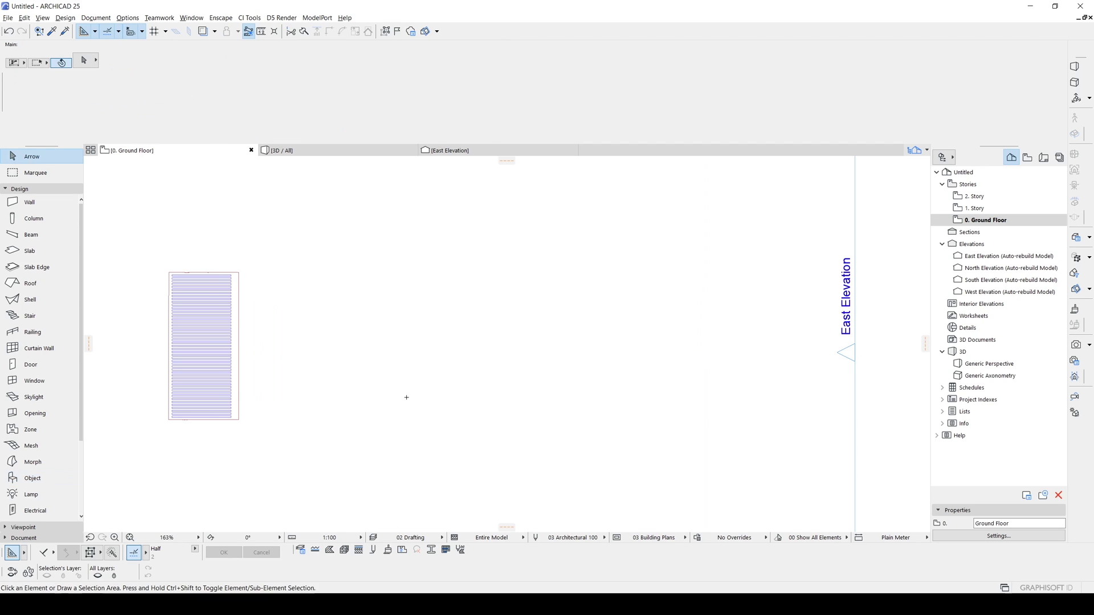
# - Draw a straight wall parallel to the slatted railing, on its West Elevation side, in the Ground Floor plan
pyautogui.click(235, 279)
pyautogui.click(246, 276)
pyautogui.scroll(-3, 281, 277)
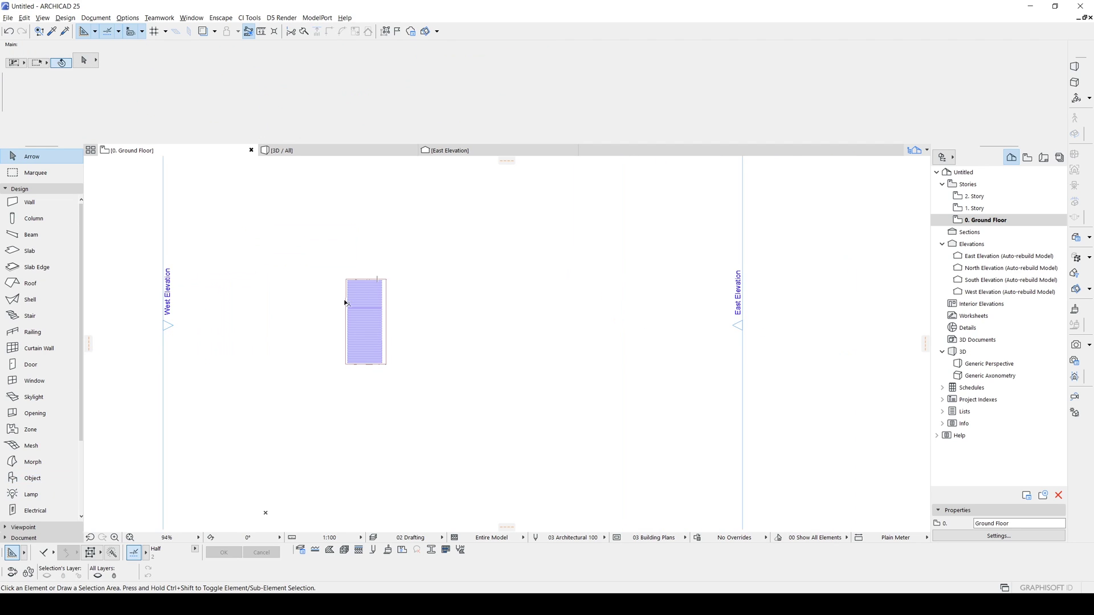
pyautogui.scroll(2, 343, 305)
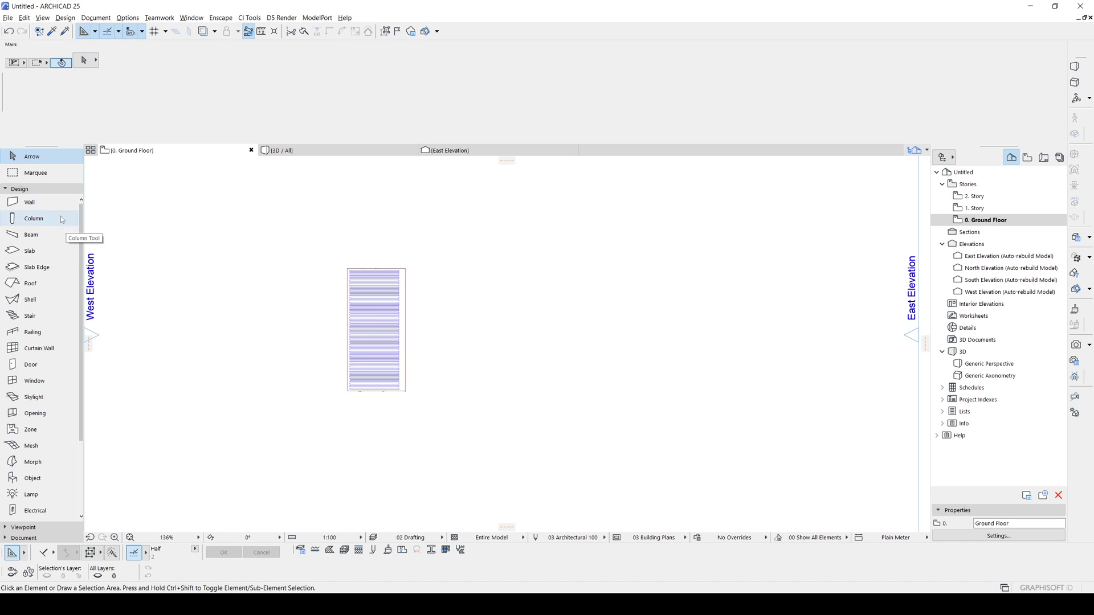
pyautogui.click(32, 202)
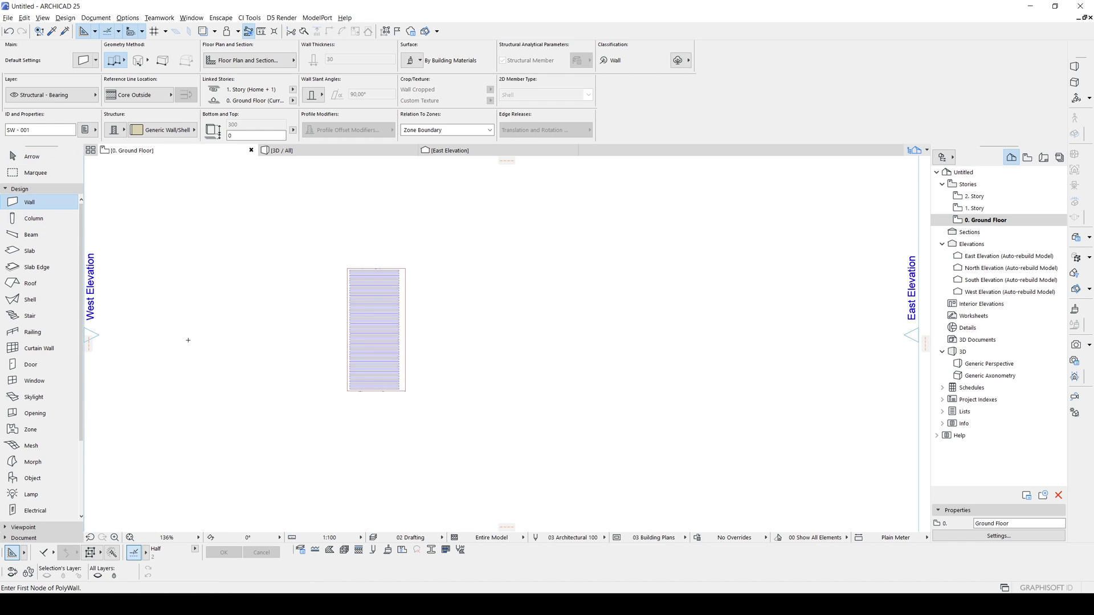
pyautogui.moveTo(234, 336); pyautogui.dragTo(285, 322, button='middle')
pyautogui.click(327, 215)
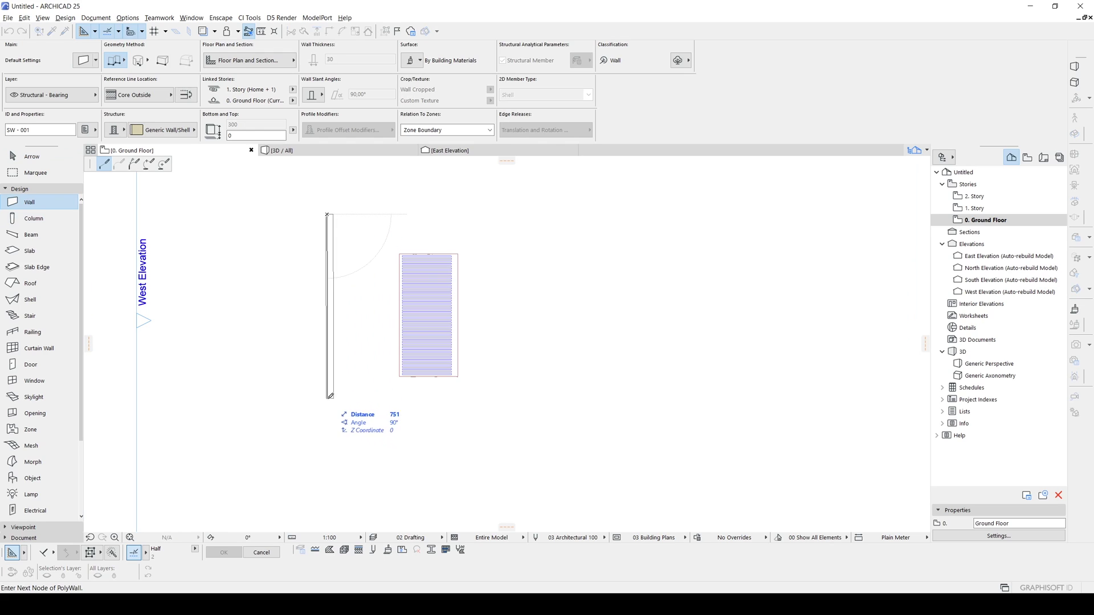
pyautogui.doubleClick(332, 407)
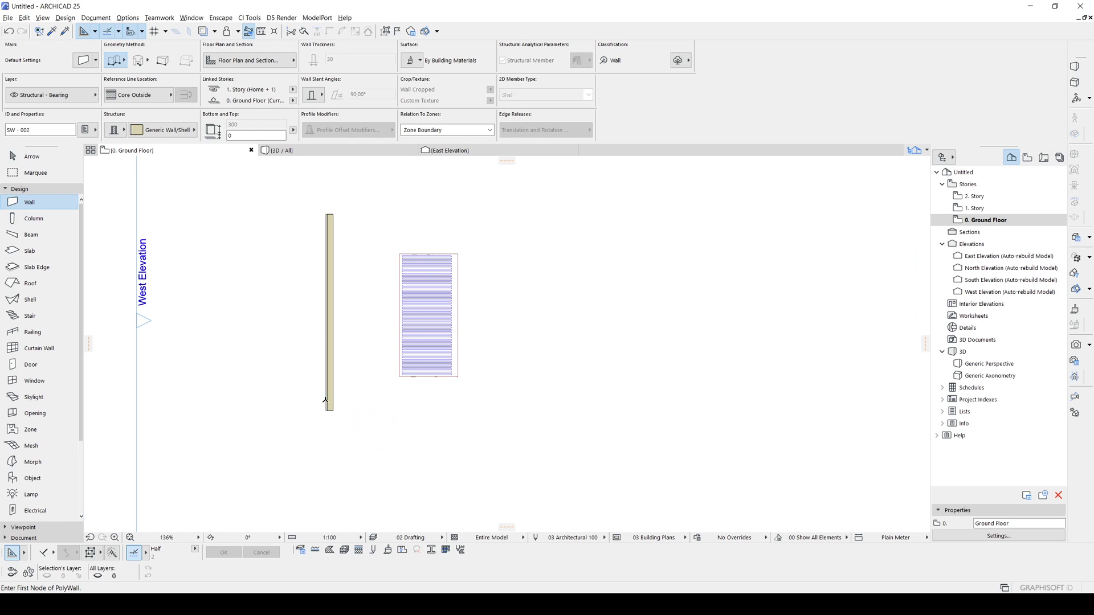
pyautogui.press('Escape')
# - In the 3D view, move the new wall to the opposite side of the trimmed railing and clear the selection
pyautogui.press('F3')
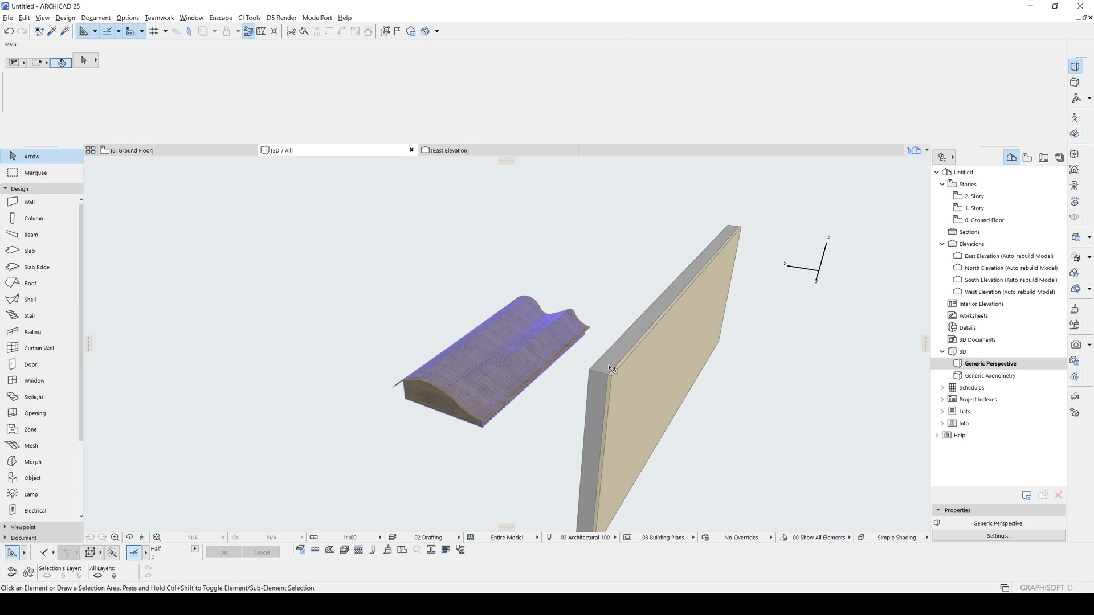
pyautogui.keyDown('shift'); pyautogui.moveTo(607, 364); pyautogui.dragTo(678, 378, button='middle'); pyautogui.keyUp('shift')
pyautogui.click(710, 405)
pyautogui.click(713, 433)
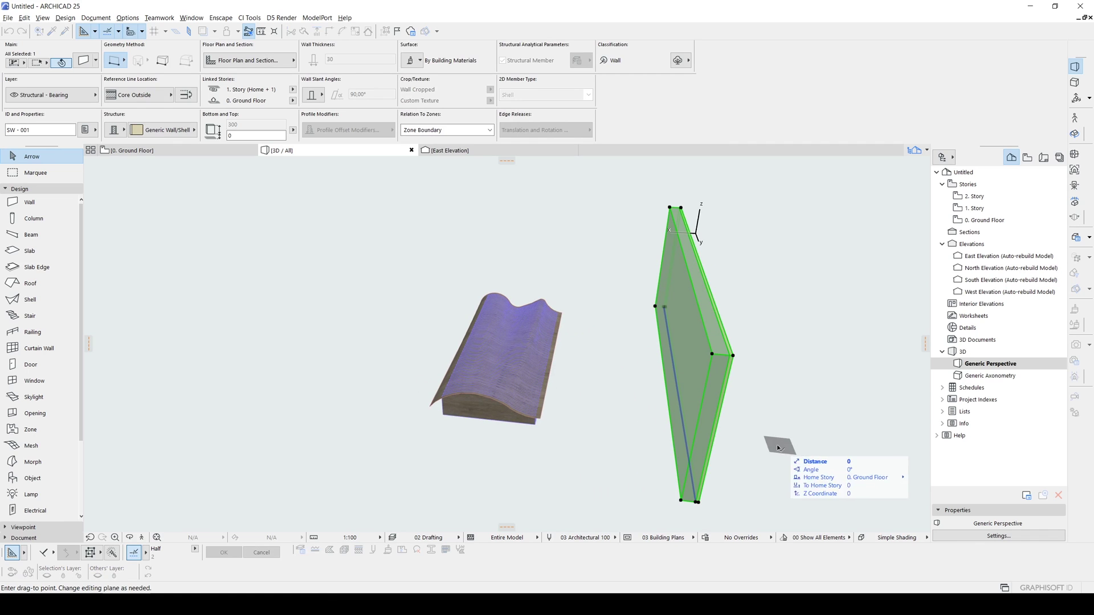
pyautogui.click(797, 458)
pyautogui.keyDown('shift'); pyautogui.moveTo(798, 459); pyautogui.dragTo(516, 436, button='middle'); pyautogui.keyUp('shift')
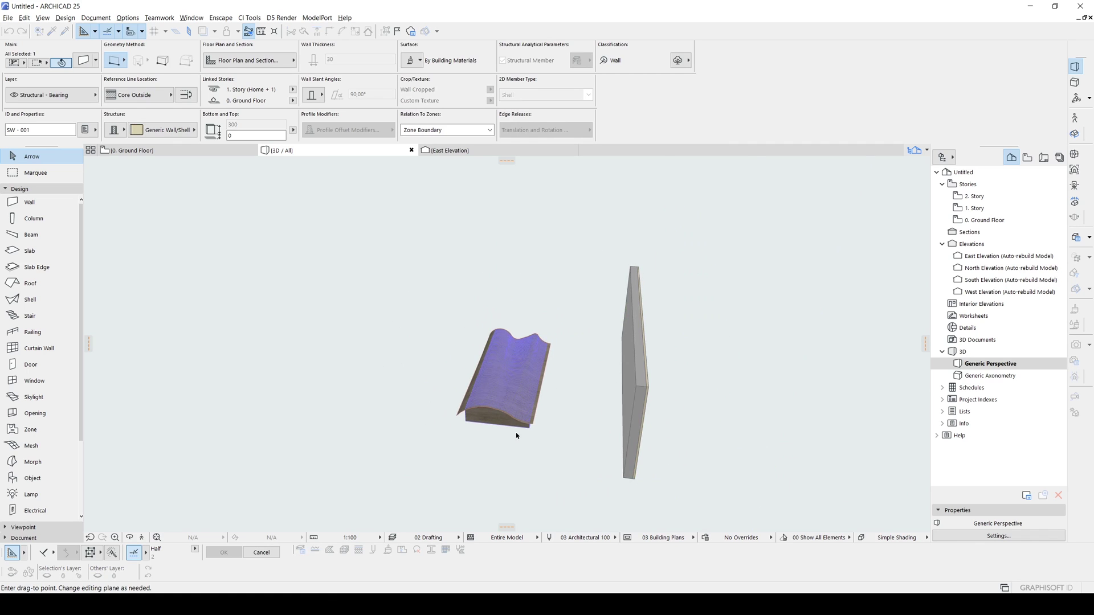
pyautogui.click(423, 417)
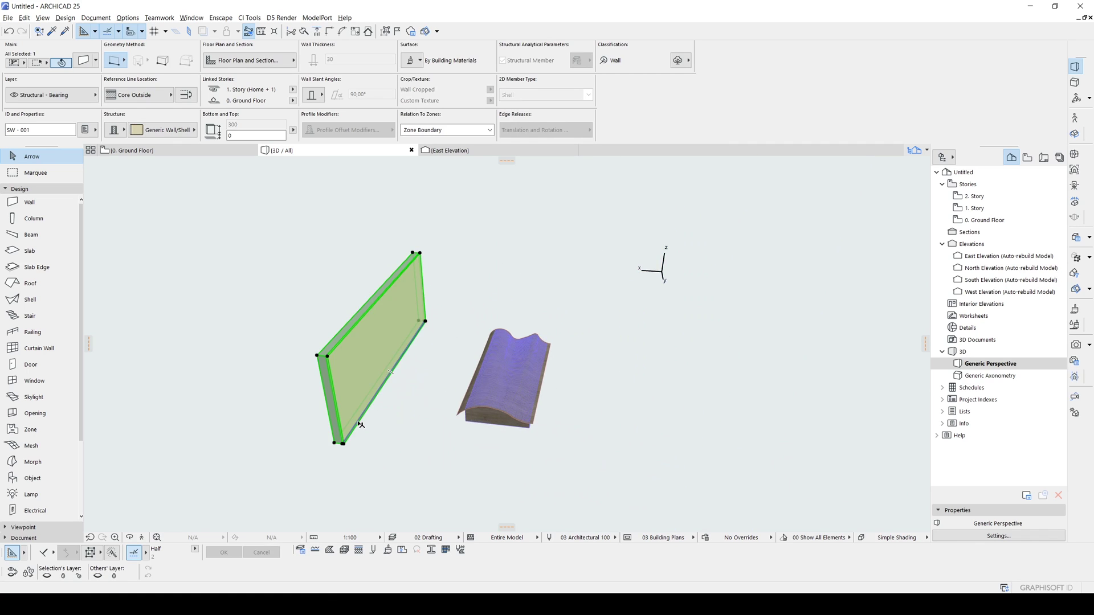
pyautogui.click(420, 410)
pyautogui.scroll(-2, 418, 408)
pyautogui.keyDown('shift'); pyautogui.moveTo(449, 391); pyautogui.dragTo(617, 352, button='middle'); pyautogui.keyUp('shift')
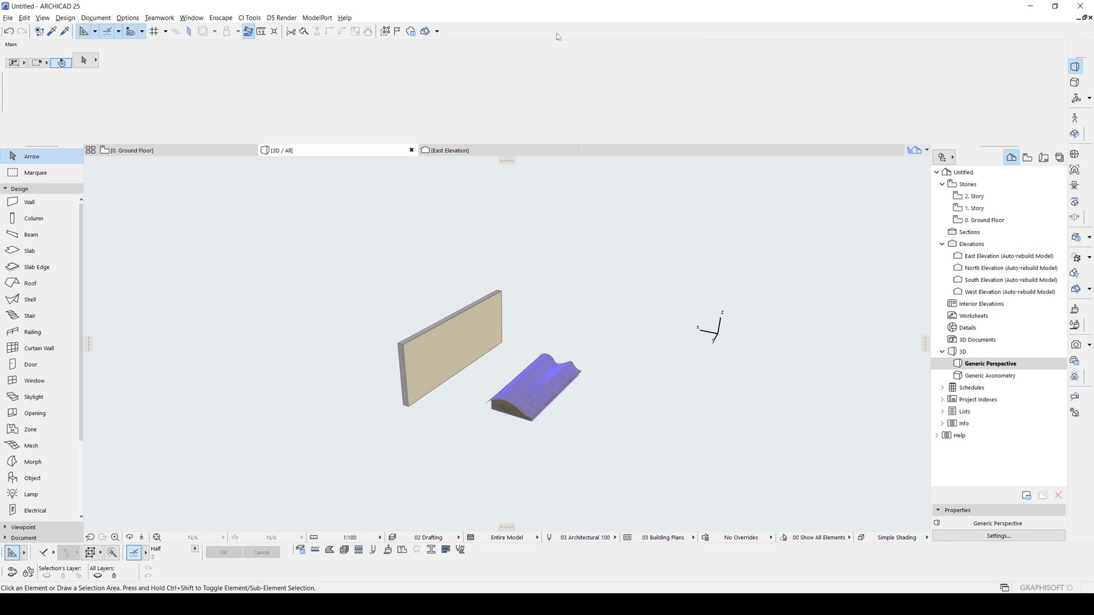
# - Switch the 3D view to axonometry and look perpendicular to the wall's large face
pyautogui.rightClick(478, 36)
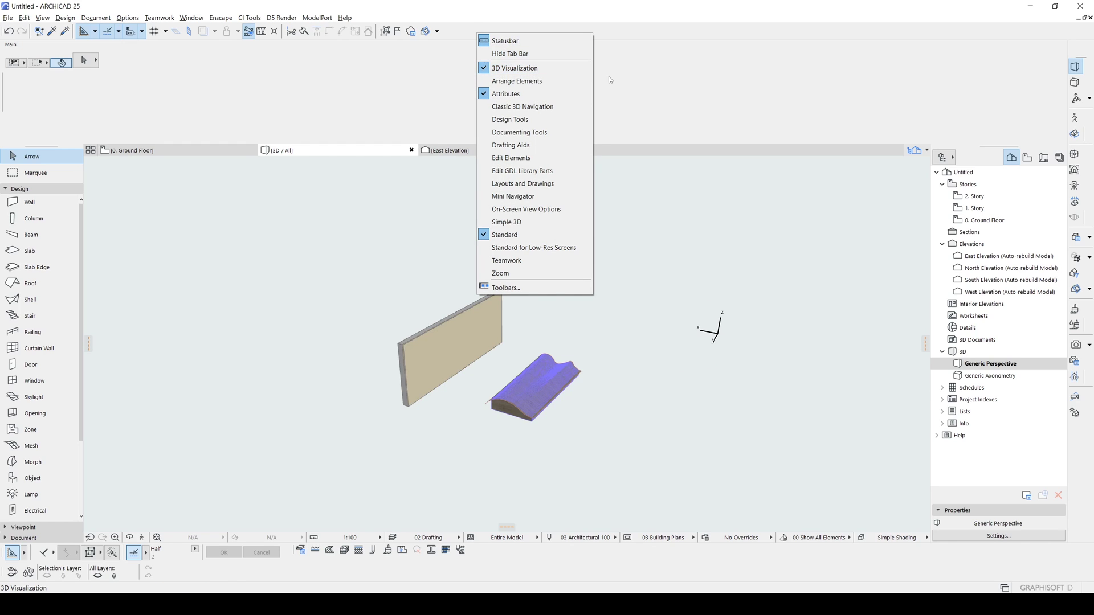
pyautogui.click(680, 86)
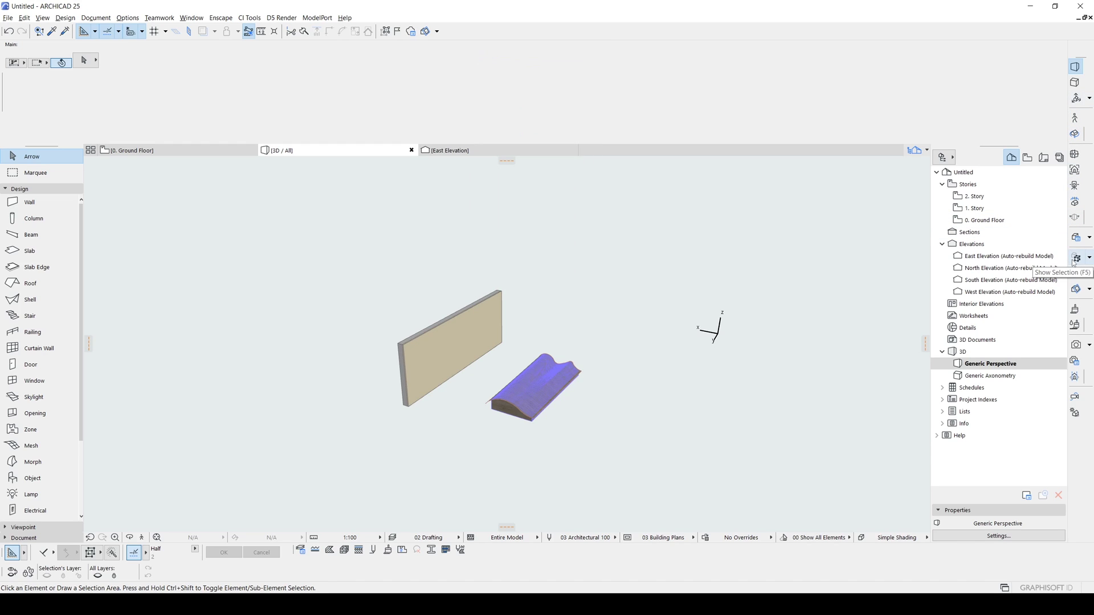
pyautogui.click(1075, 83)
pyautogui.keyDown('shift'); pyautogui.moveTo(627, 251); pyautogui.dragTo(787, 247, button='middle'); pyautogui.keyUp('shift')
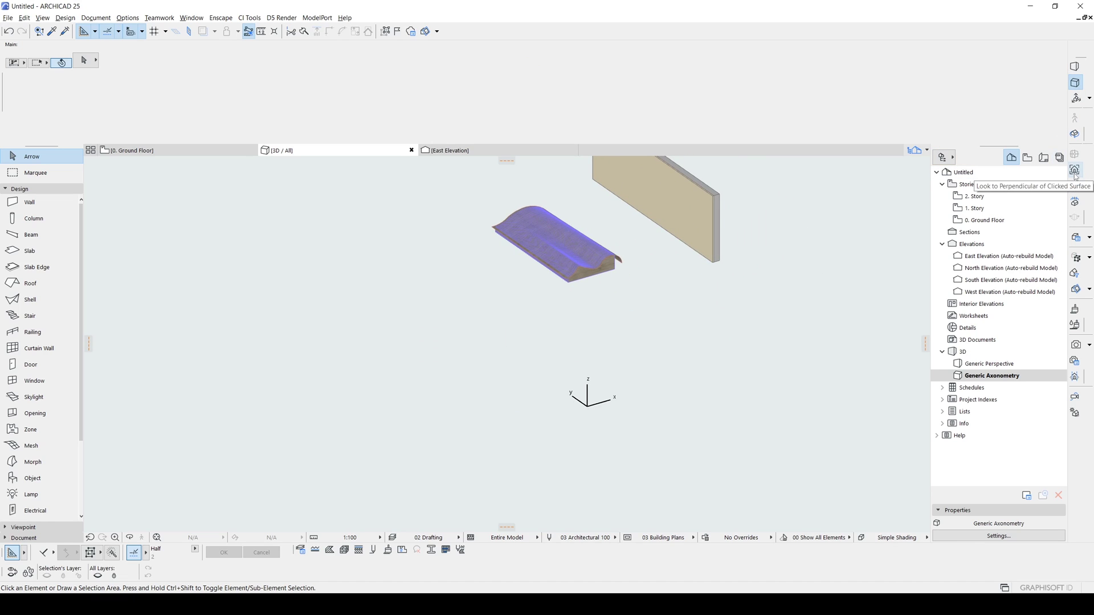
pyautogui.click(1075, 170)
pyautogui.moveTo(668, 204); pyautogui.dragTo(646, 246, button='middle')
pyautogui.click(647, 245)
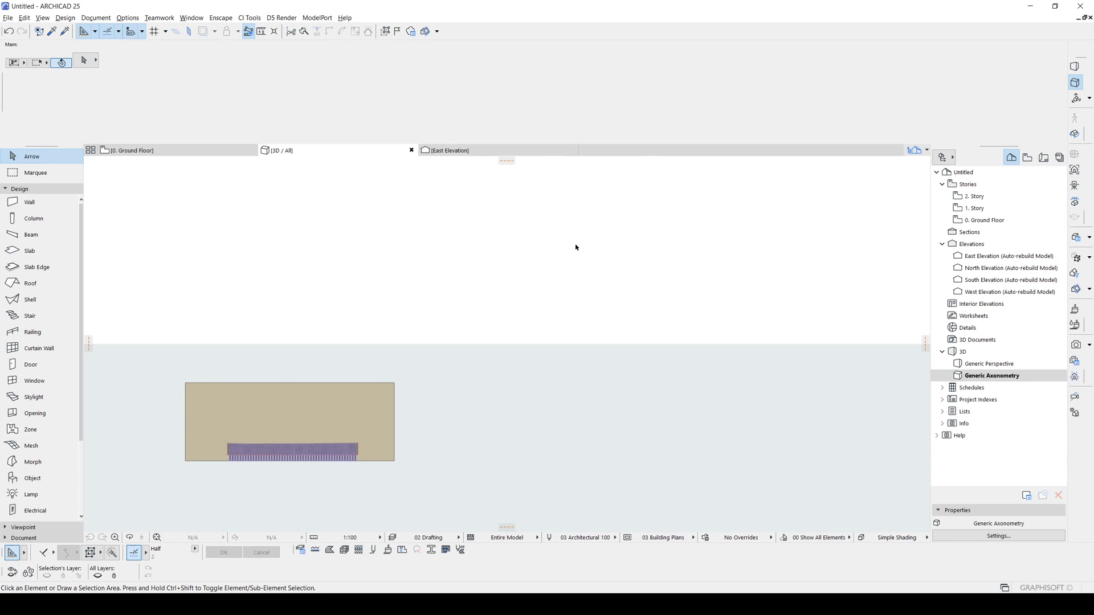
pyautogui.moveTo(271, 401); pyautogui.dragTo(436, 336, button='middle')
pyautogui.scroll(3, 434, 375)
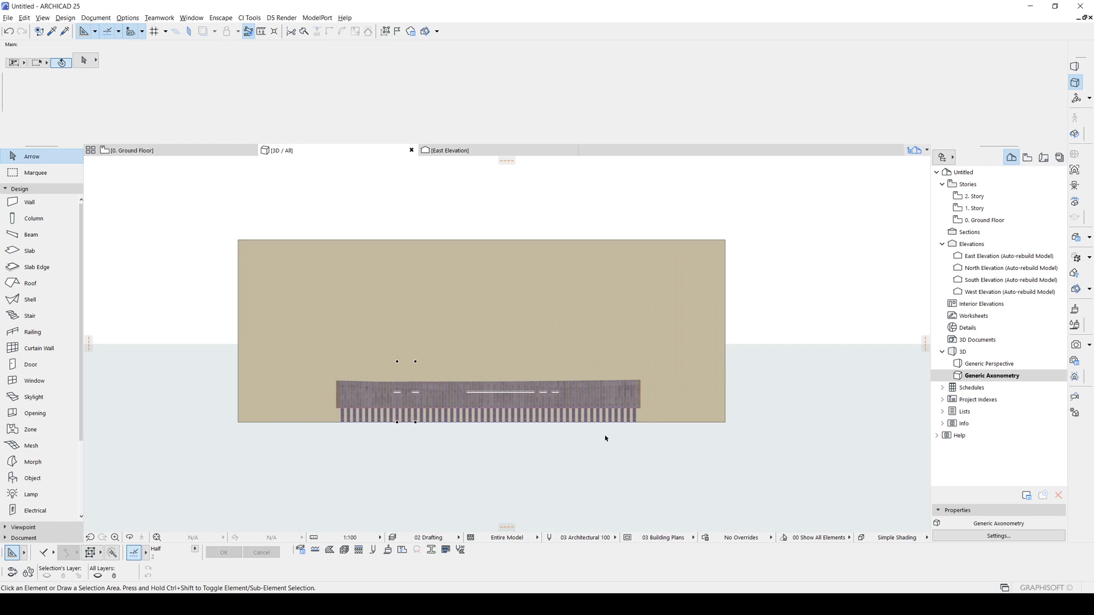
# - Save the trimmed railing as an object from this view, replacing New Object 1 in the Embedded Library and keeping its basic settings
pyautogui.click(636, 420)
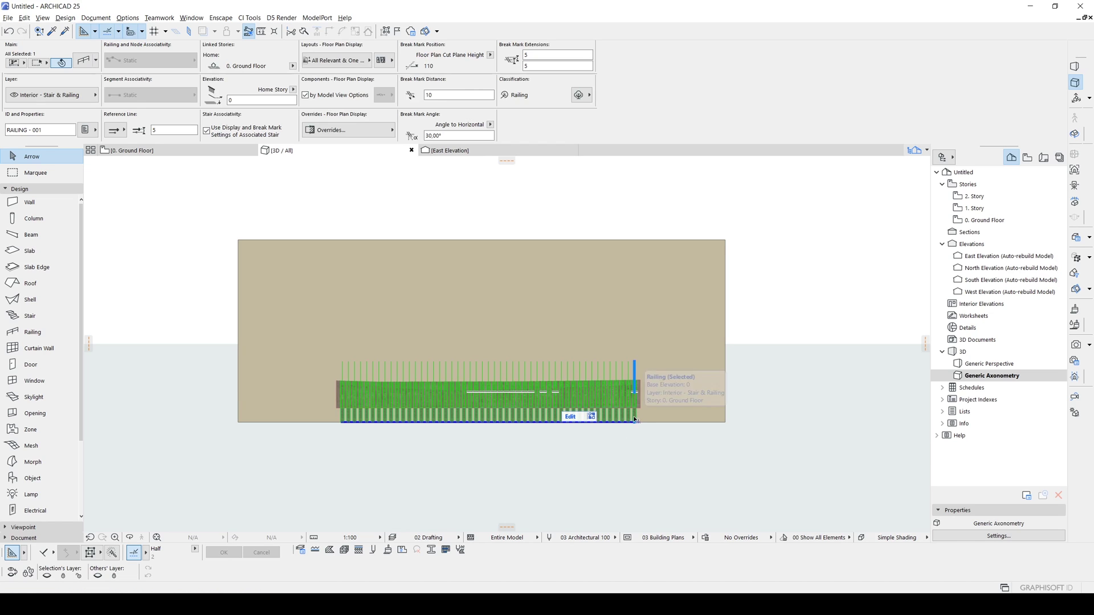
pyautogui.click(8, 18)
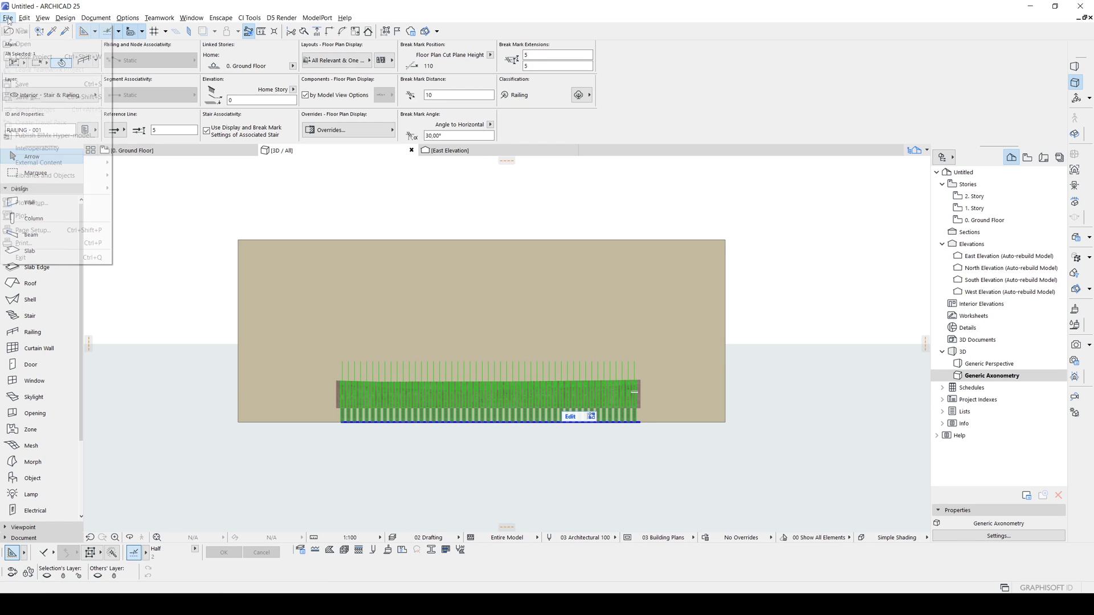
pyautogui.moveTo(74, 176)
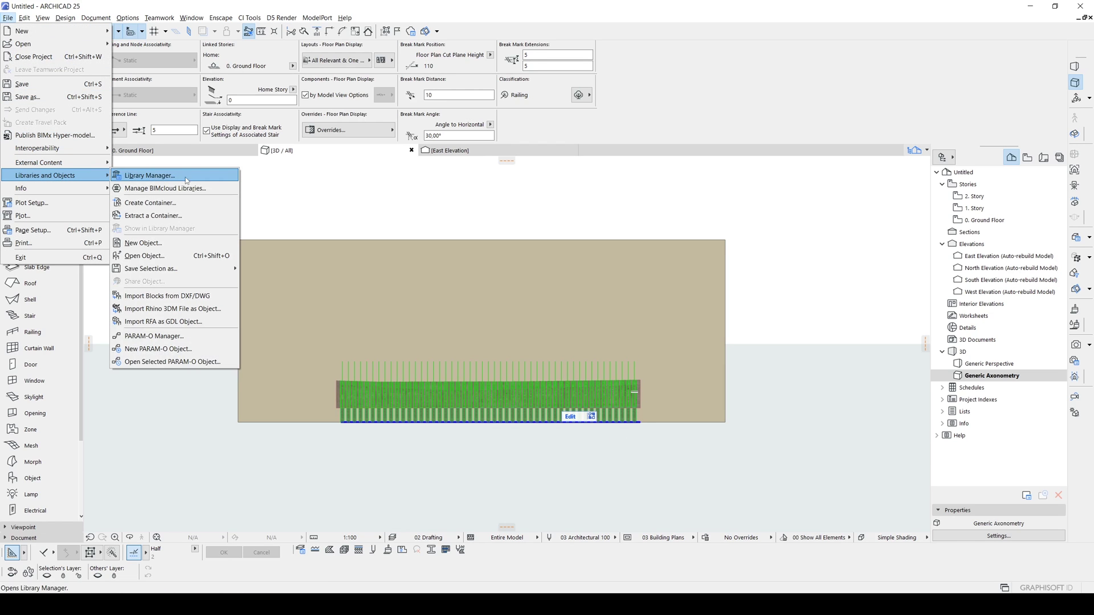
pyautogui.moveTo(222, 273)
pyautogui.click(279, 269)
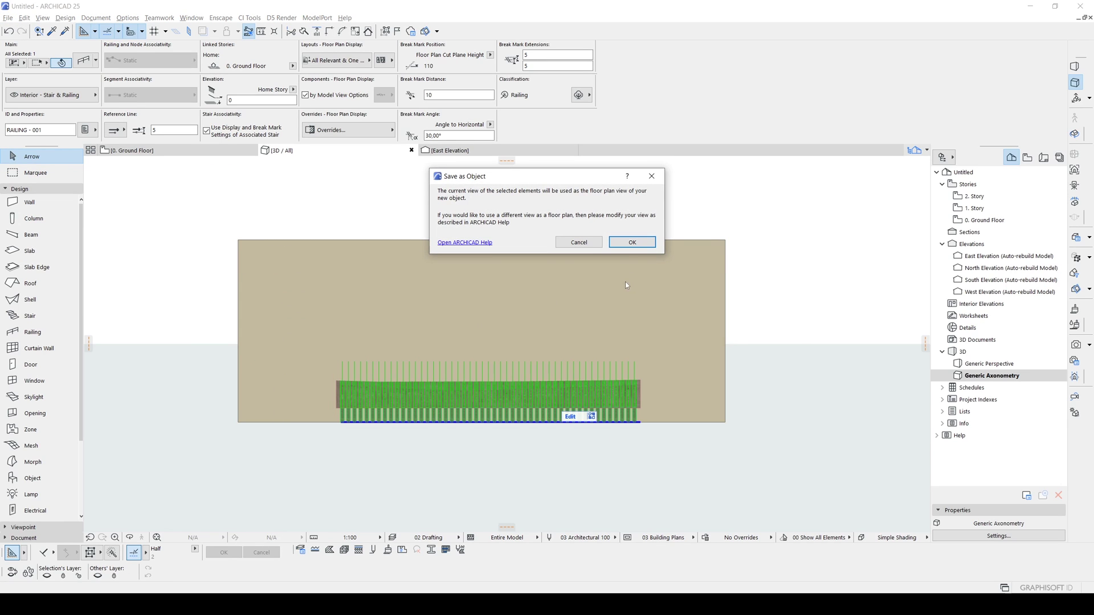
pyautogui.click(632, 242)
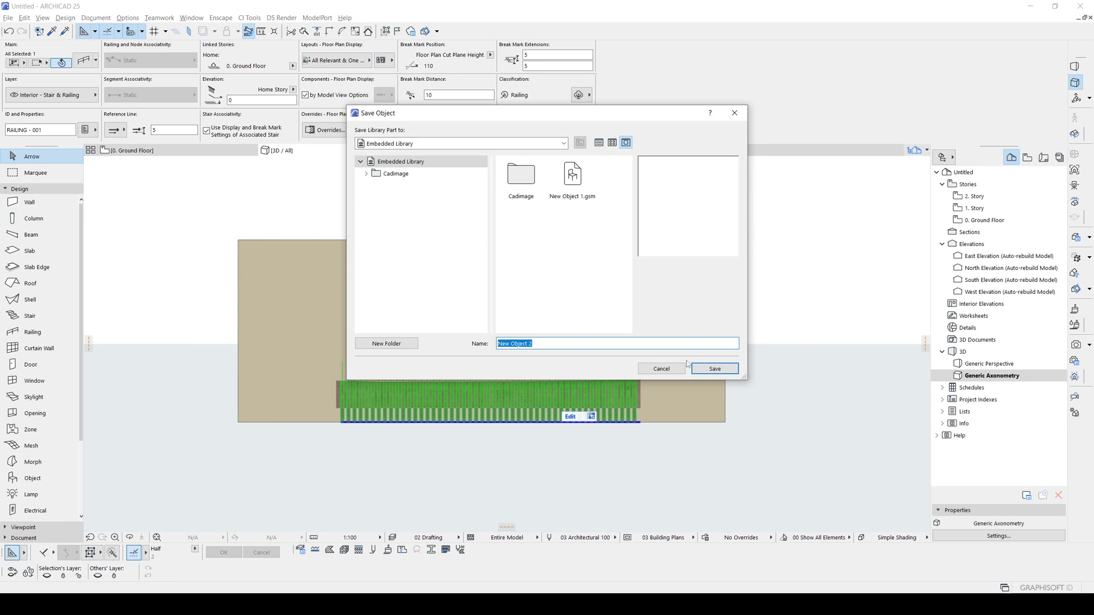
pyautogui.click(573, 191)
pyautogui.click(707, 368)
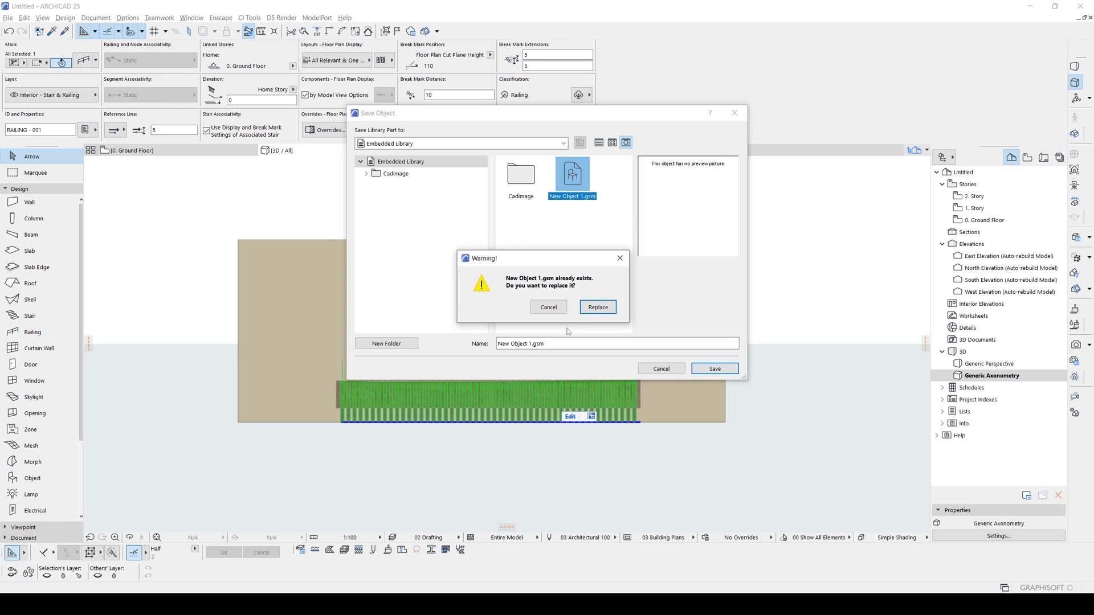
pyautogui.click(597, 307)
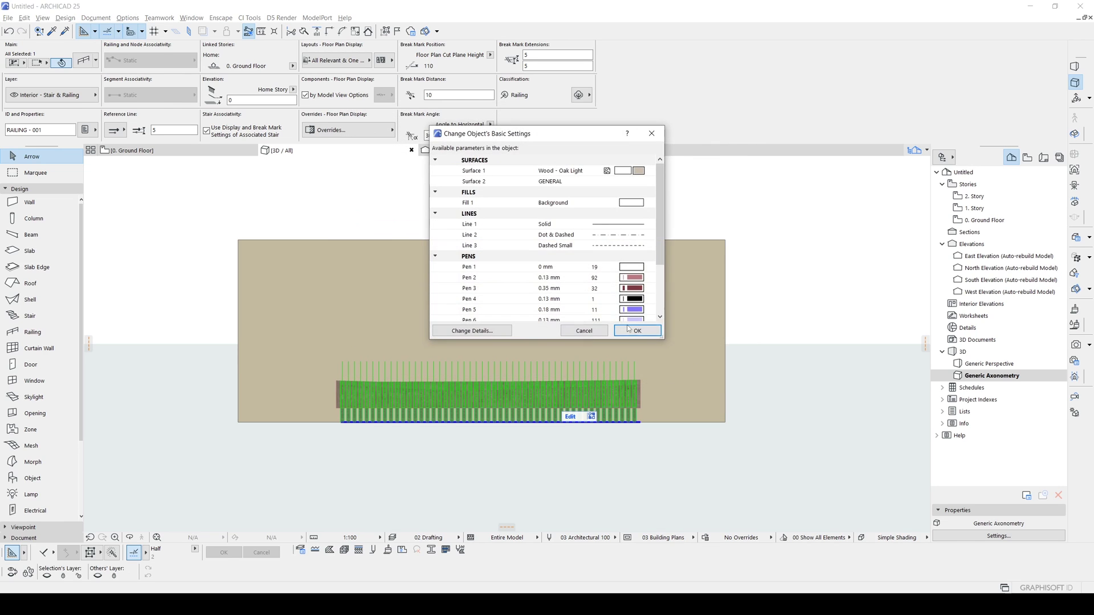
pyautogui.click(632, 330)
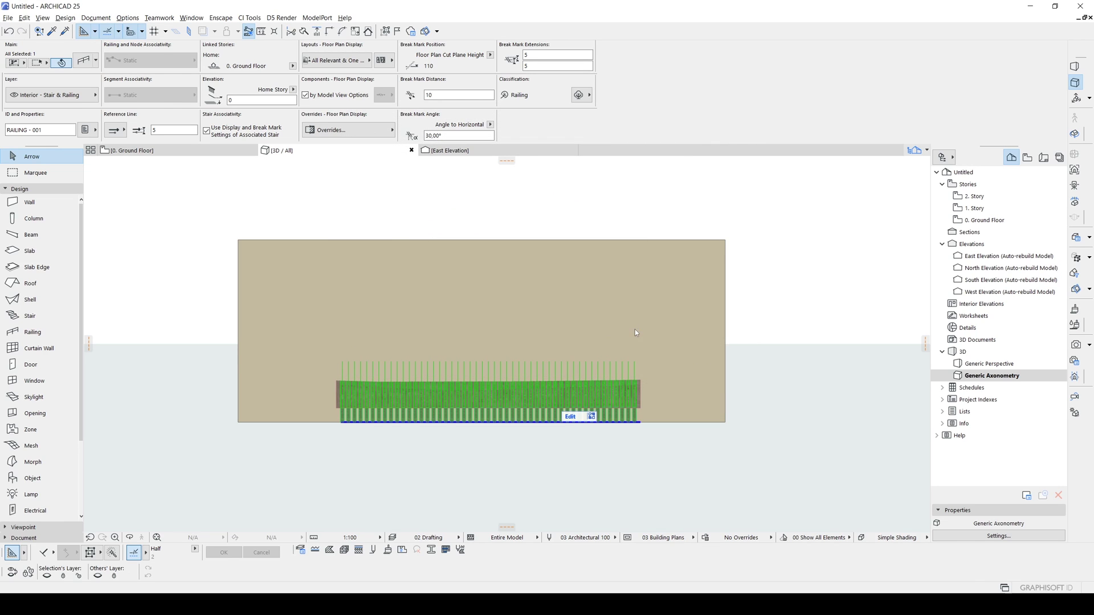
pyautogui.press('Escape')
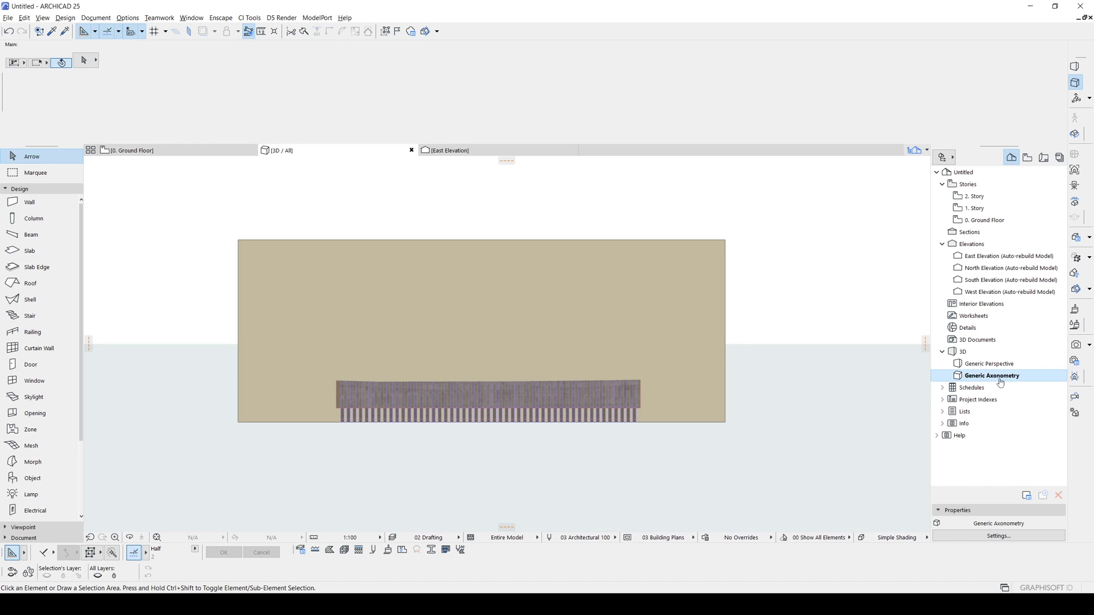
# - Save the current Generic Axonometry as a view with its existing settings
pyautogui.rightClick(987, 377)
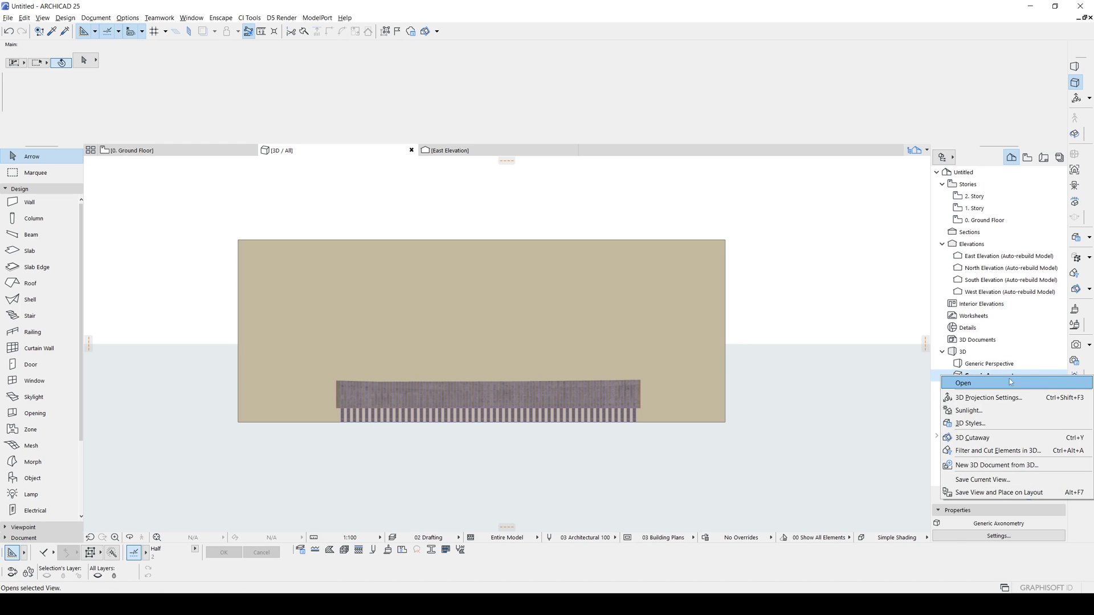
pyautogui.click(1033, 389)
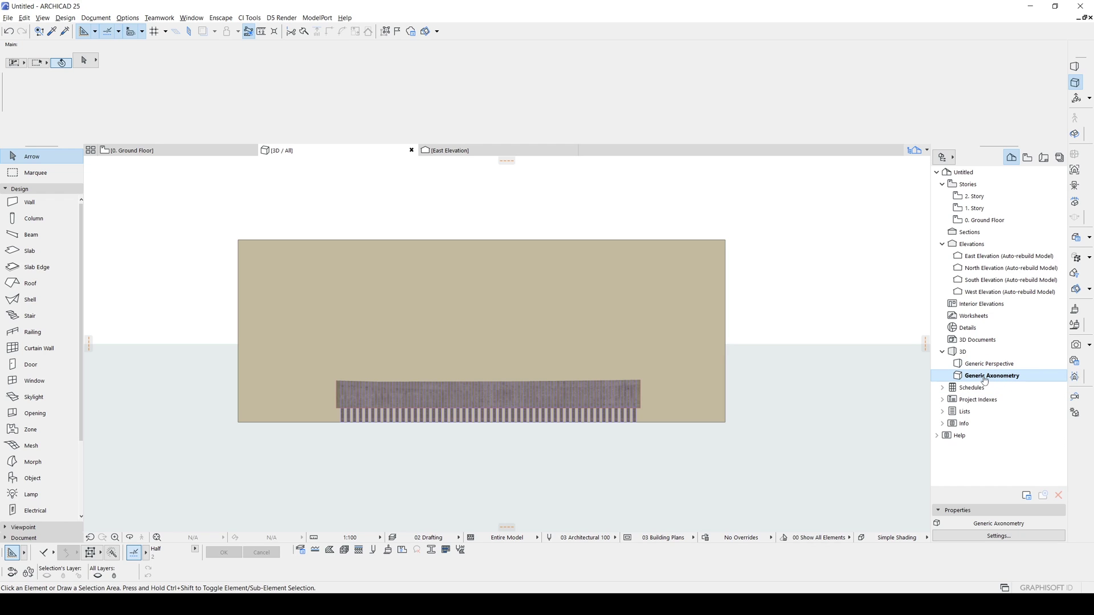
pyautogui.rightClick(985, 380)
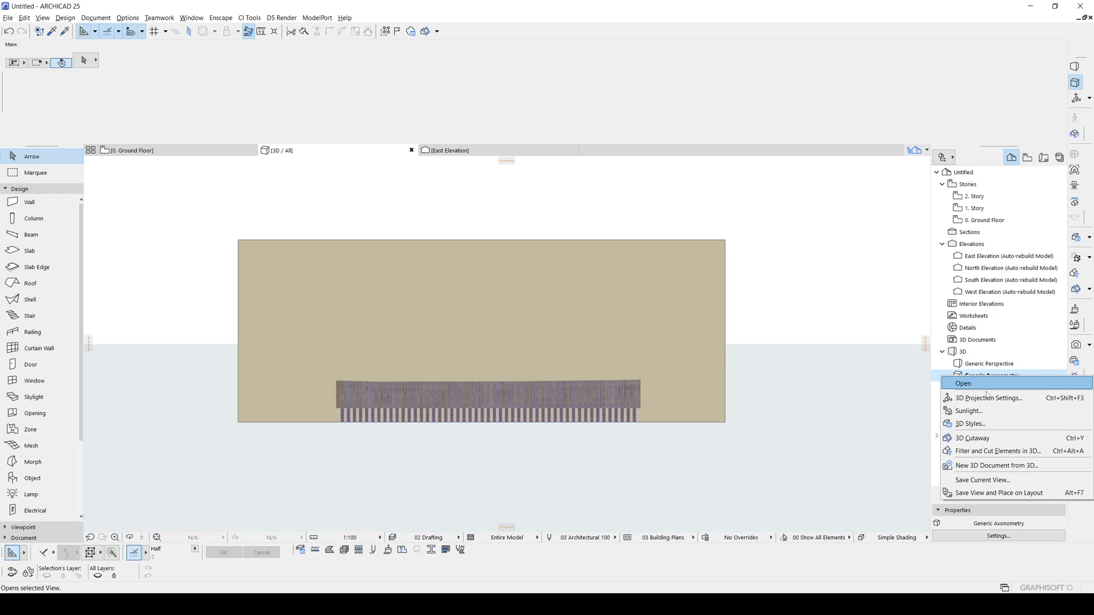
pyautogui.click(982, 481)
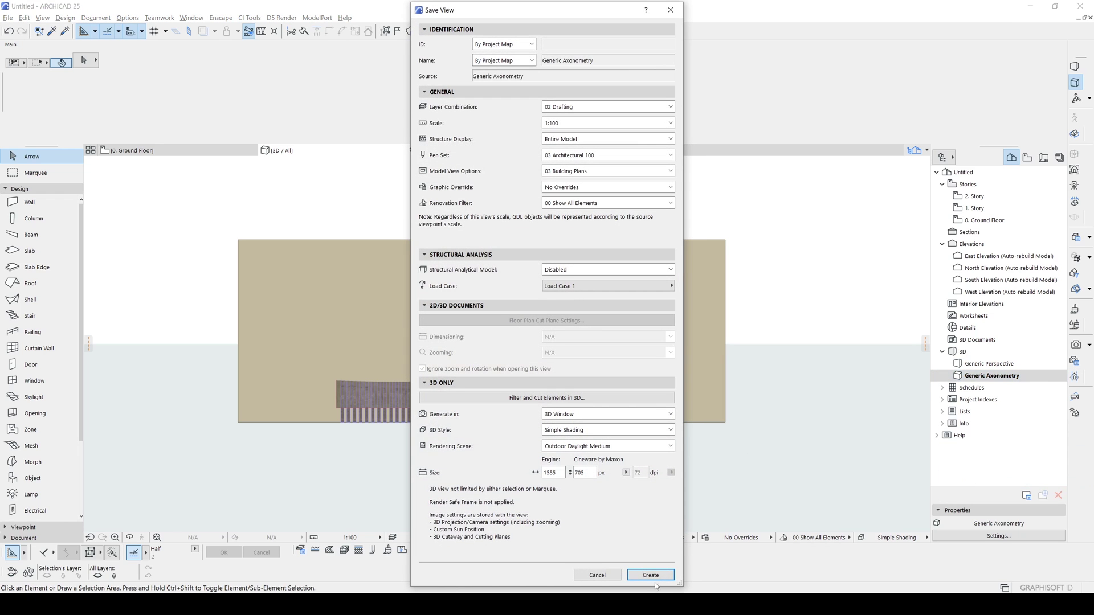
pyautogui.click(653, 577)
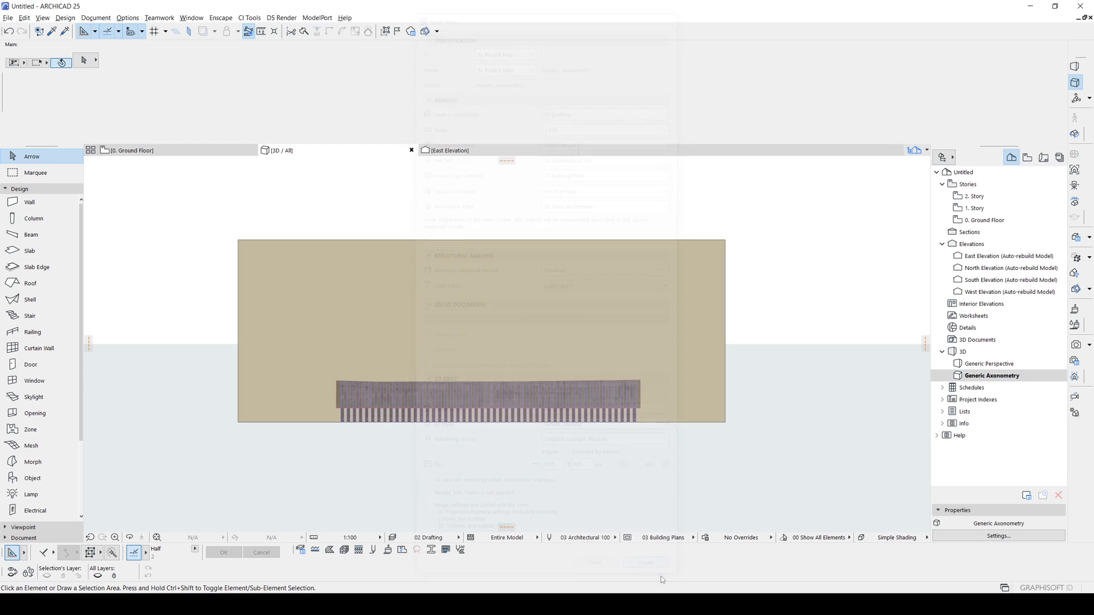
# - Return to the Generic Perspective and place New Object 1 beside the trimmed railing
pyautogui.click(991, 367)
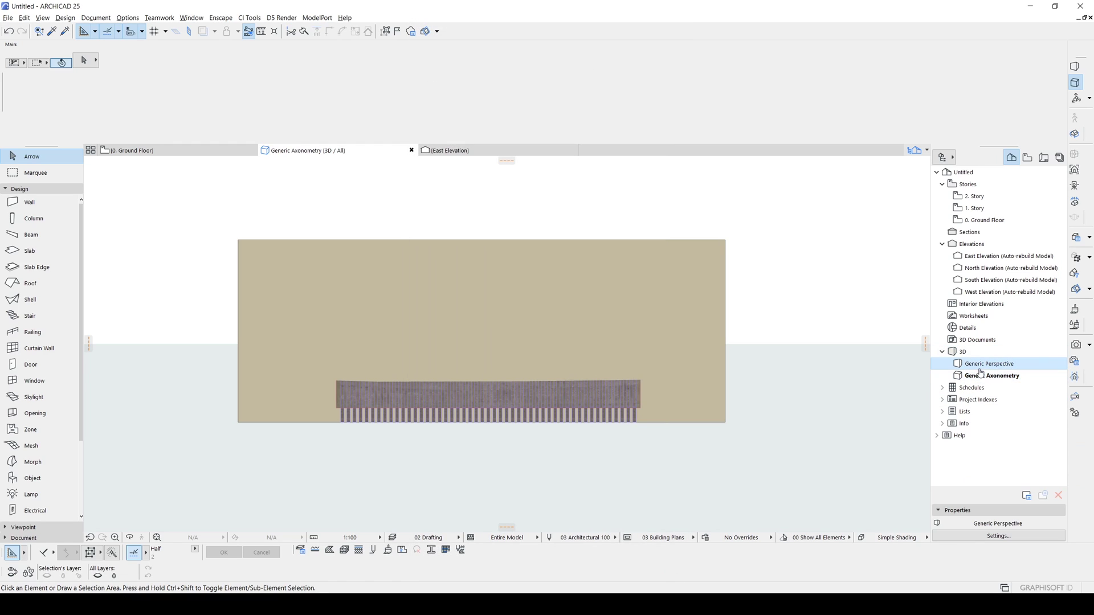
pyautogui.doubleClick(986, 367)
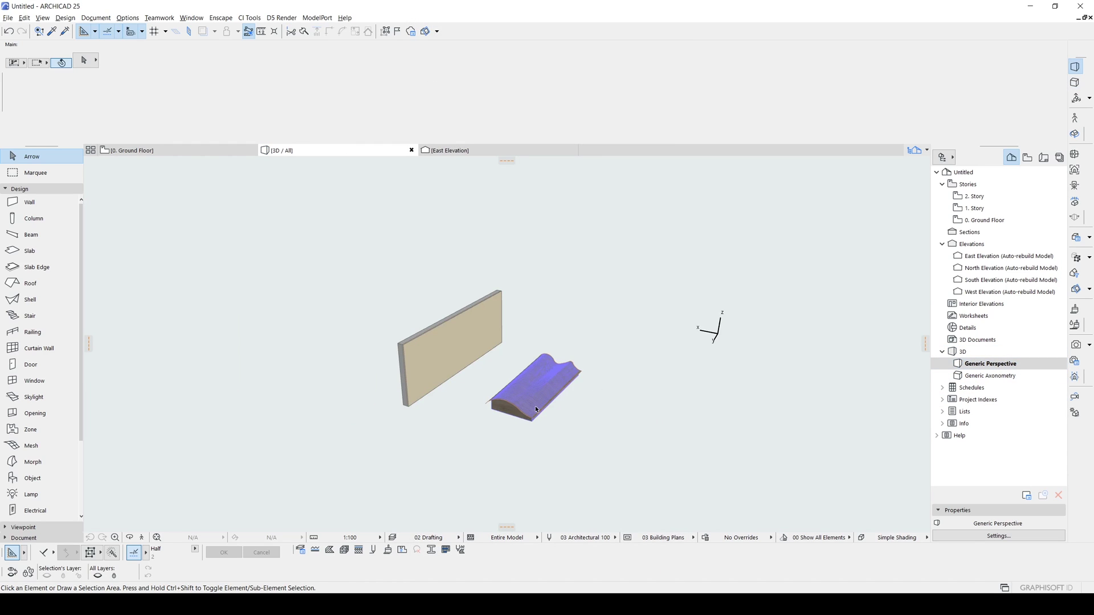
pyautogui.click(36, 479)
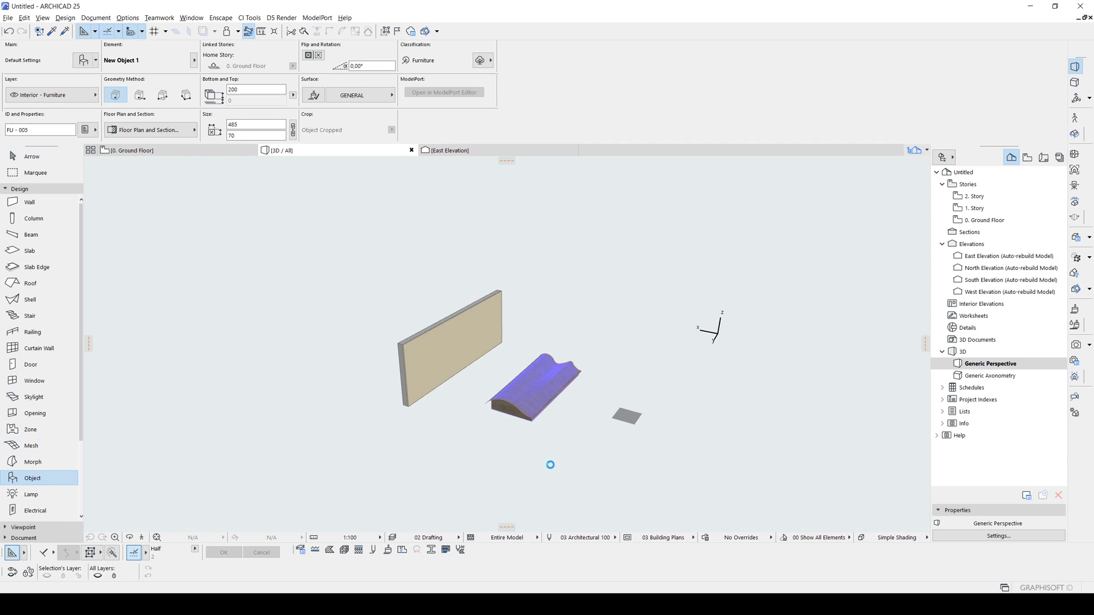
pyautogui.click(622, 419)
pyautogui.press('Escape')
# - Move the placed New Object 1 clear of the original railing and shell, and reselect it
pyautogui.click(627, 417)
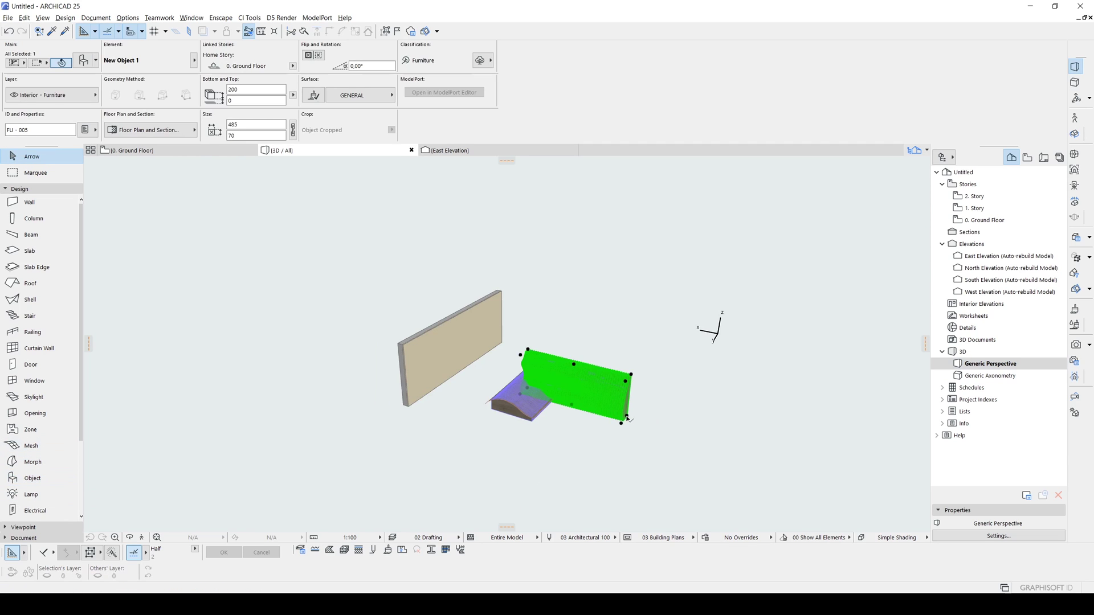
pyautogui.moveTo(627, 418); pyautogui.dragTo(735, 455)
pyautogui.click(624, 495)
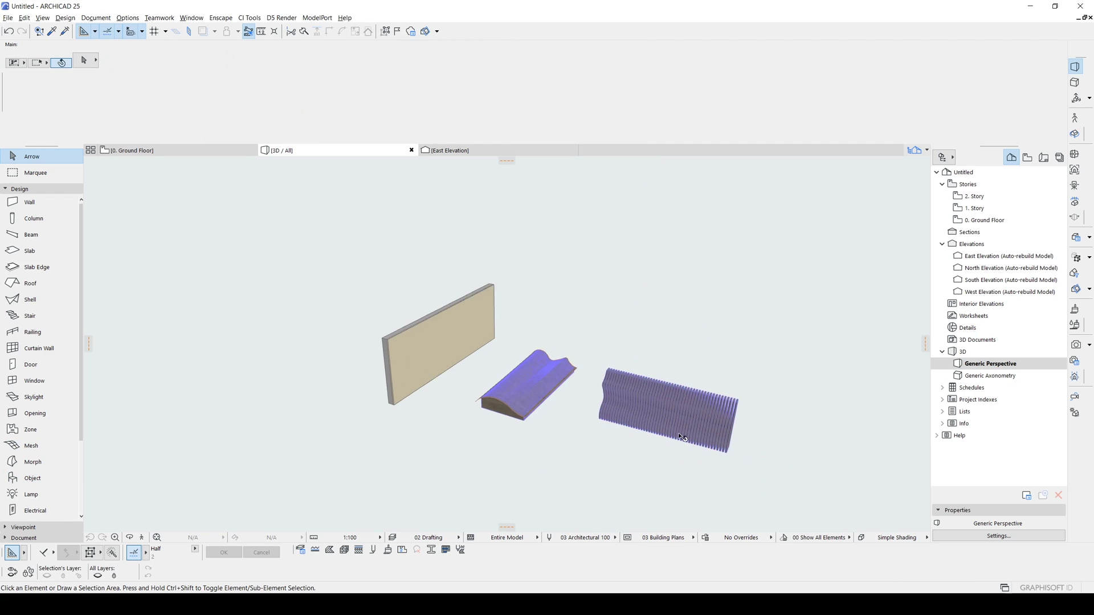
pyautogui.scroll(5, 632, 405)
pyautogui.click(634, 409)
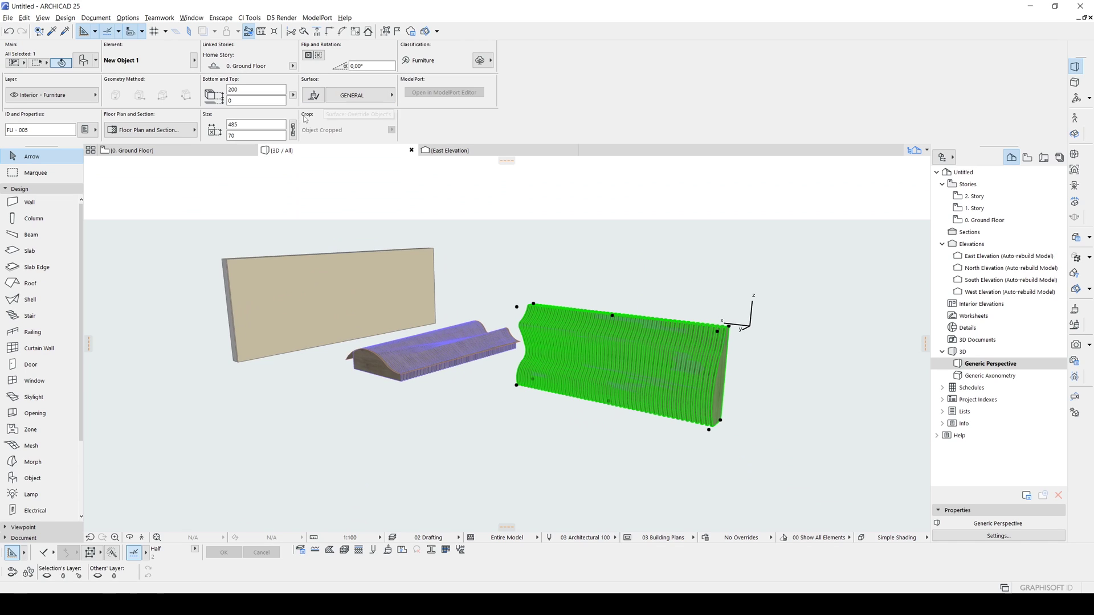
# - Enable the line type, pen and cut-surface attribute overrides for the placed New Object 1
pyautogui.click(149, 130)
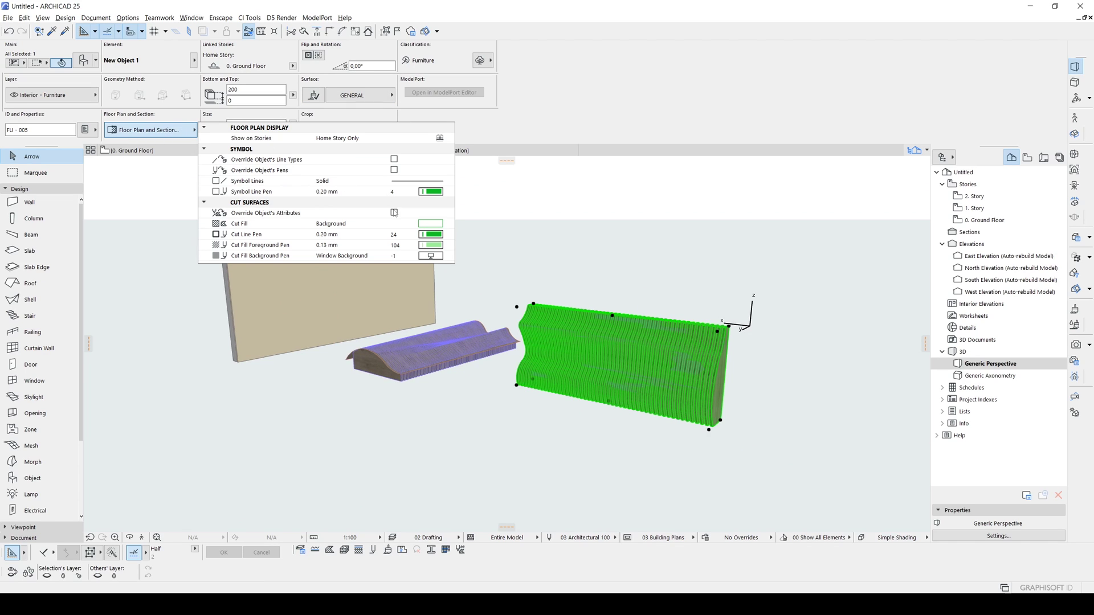
pyautogui.click(394, 169)
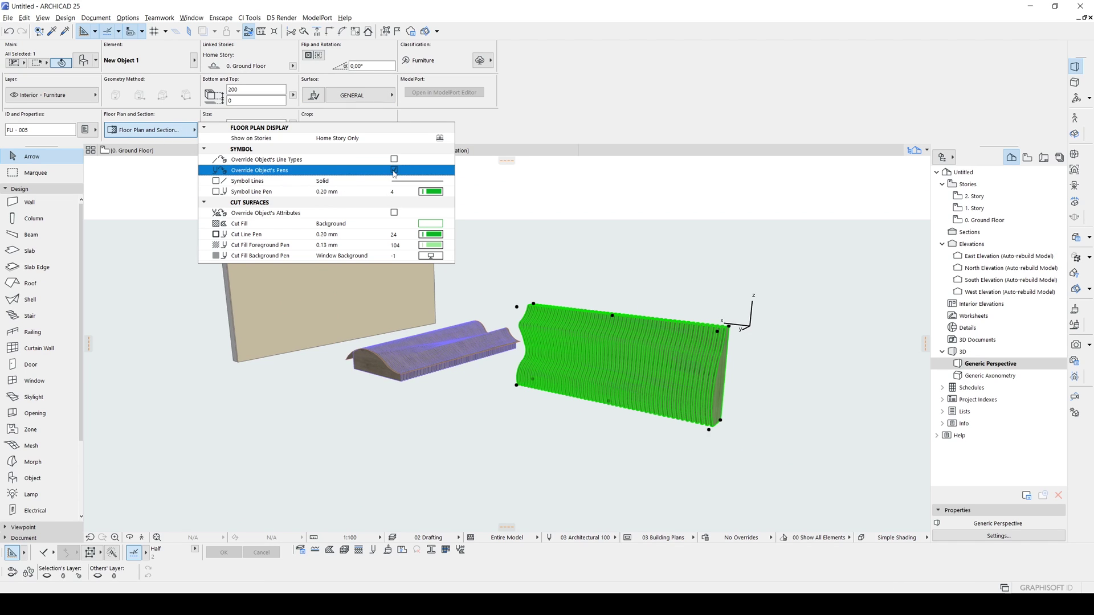
pyautogui.click(393, 159)
pyautogui.click(394, 213)
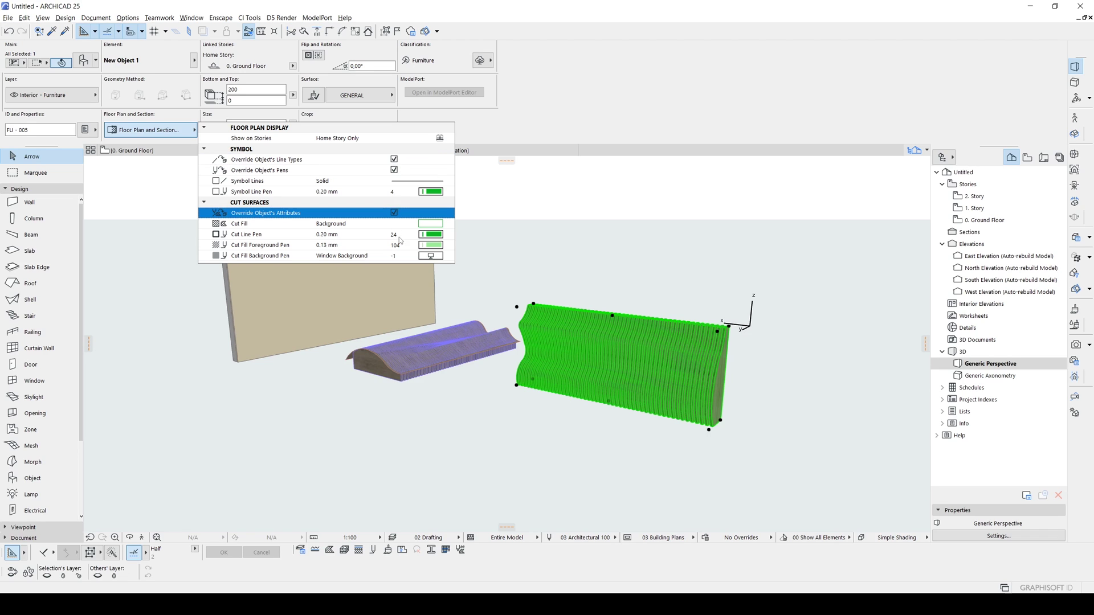
pyautogui.click(397, 192)
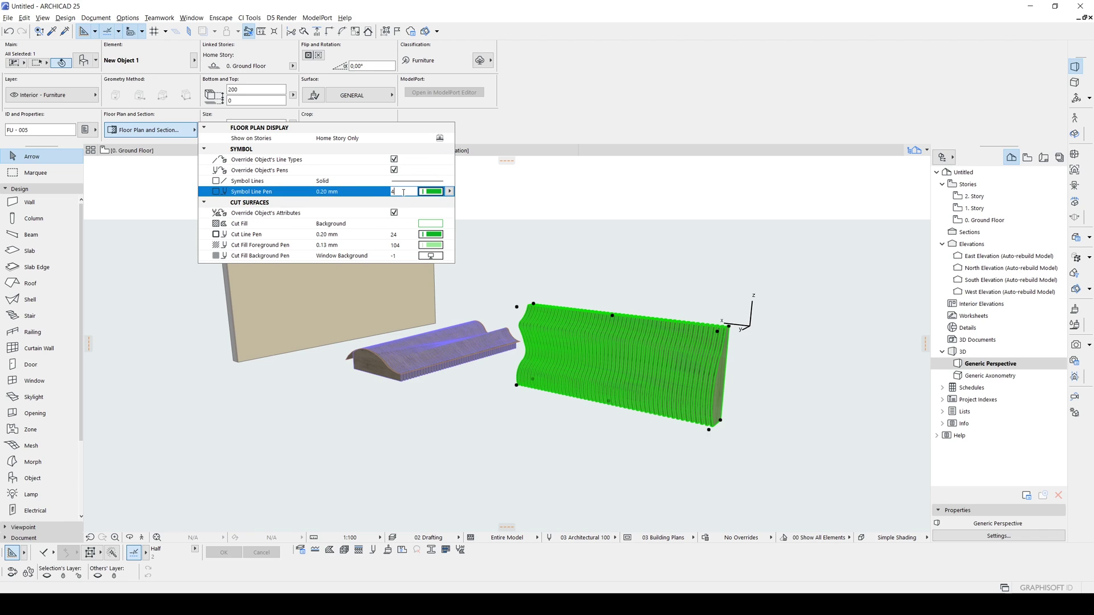
pyautogui.click(567, 229)
# - Add a node to the crest of the shell's front profile and place it lower to form a dip
pyautogui.keyDown('shift'); pyautogui.moveTo(600, 310); pyautogui.dragTo(587, 373, button='middle'); pyautogui.keyUp('shift')
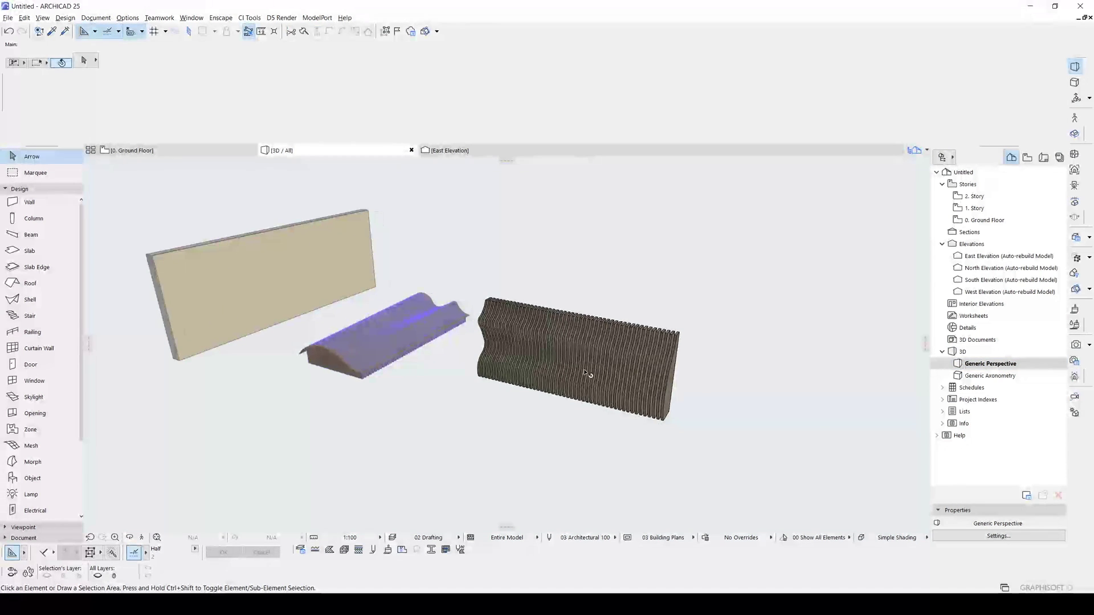
pyautogui.moveTo(670, 368)
pyautogui.keyDown('shift'); pyautogui.mouseDown(button='middle')
pyautogui.moveTo(773, 343)
pyautogui.moveTo(804, 369)
pyautogui.moveTo(668, 348)
pyautogui.mouseUp(button='middle'); pyautogui.keyUp('shift')
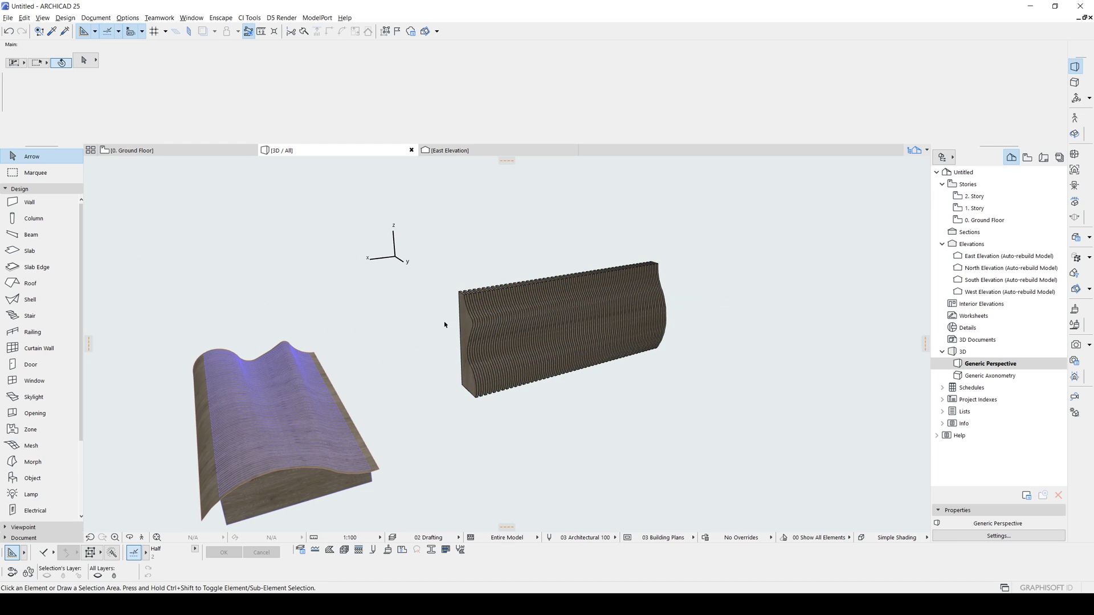
pyautogui.keyDown('shift'); pyautogui.moveTo(444, 325); pyautogui.dragTo(373, 377, button='middle'); pyautogui.keyUp('shift')
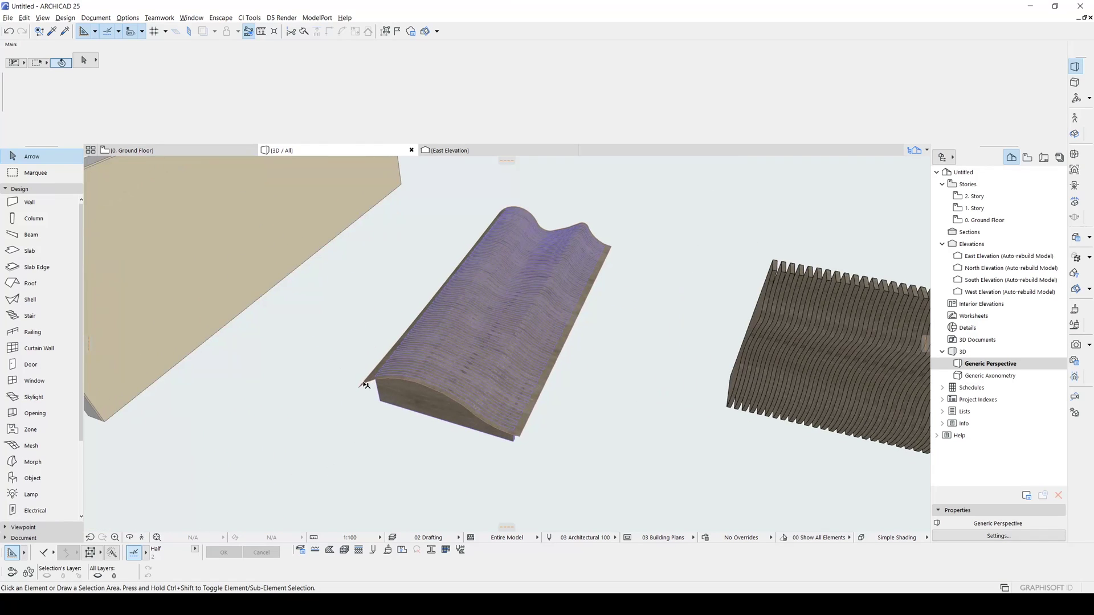
pyautogui.click(366, 385)
pyautogui.scroll(3, 478, 399)
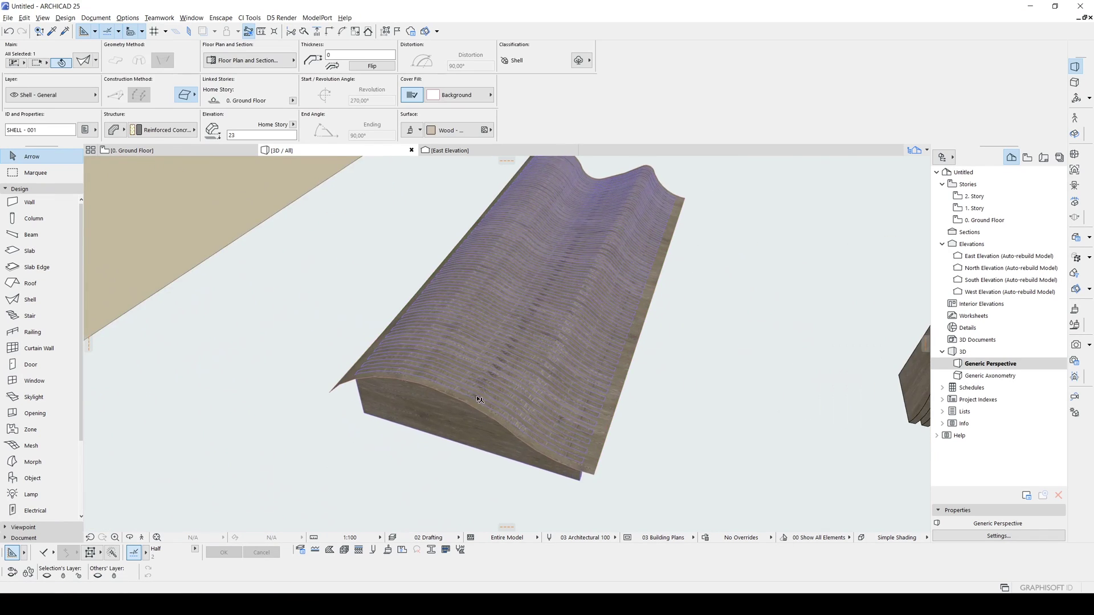
pyautogui.keyDown('shift'); pyautogui.moveTo(479, 400); pyautogui.dragTo(518, 296, button='middle'); pyautogui.keyUp('shift')
pyautogui.click(506, 289)
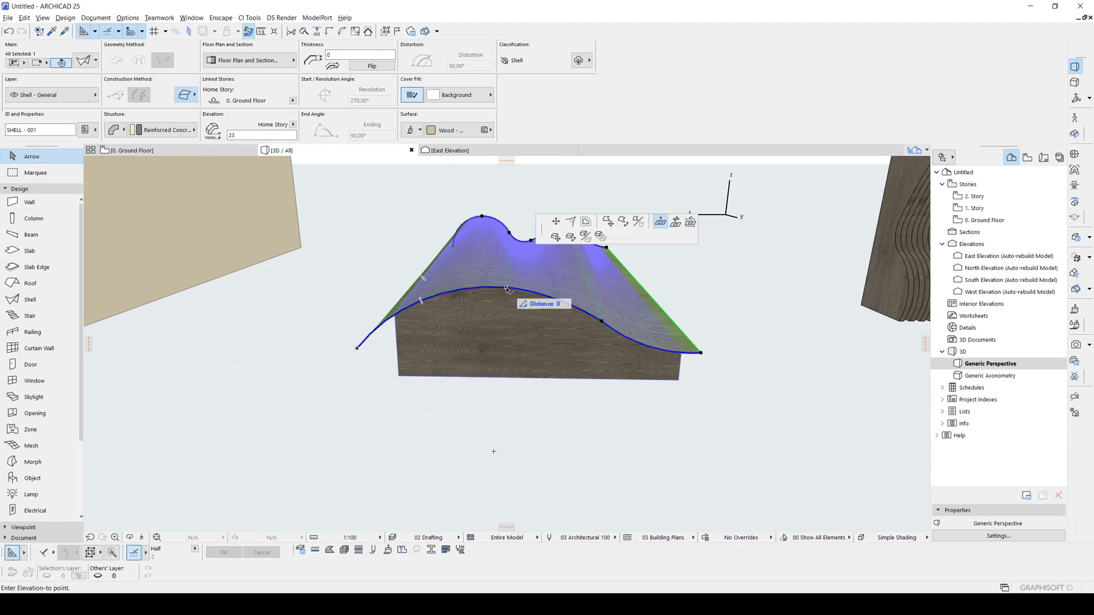
pyautogui.click(627, 166)
pyautogui.click(104, 164)
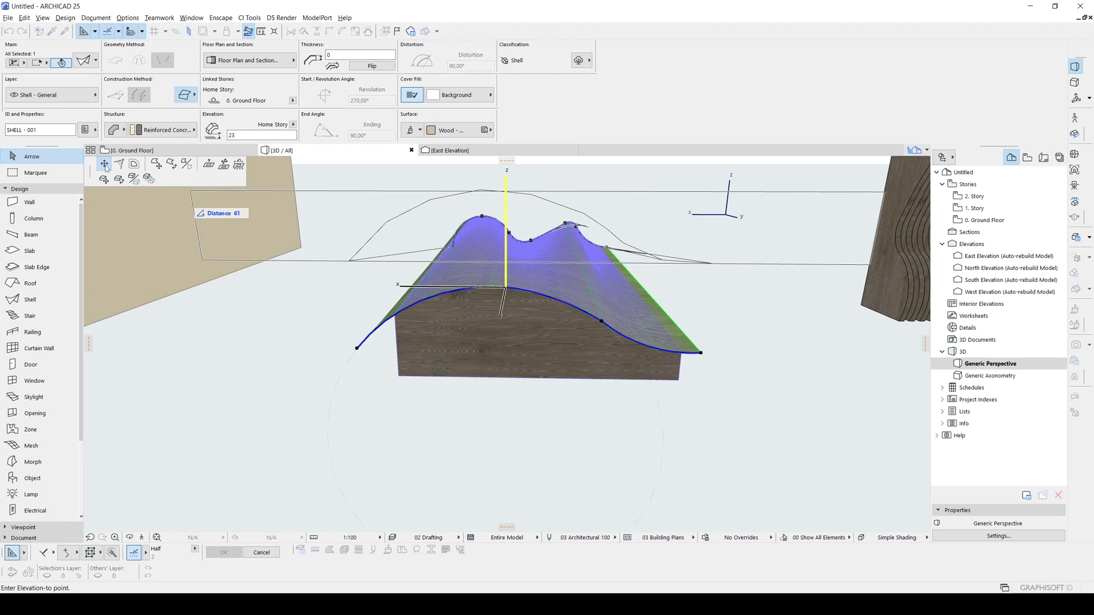
pyautogui.click(488, 332)
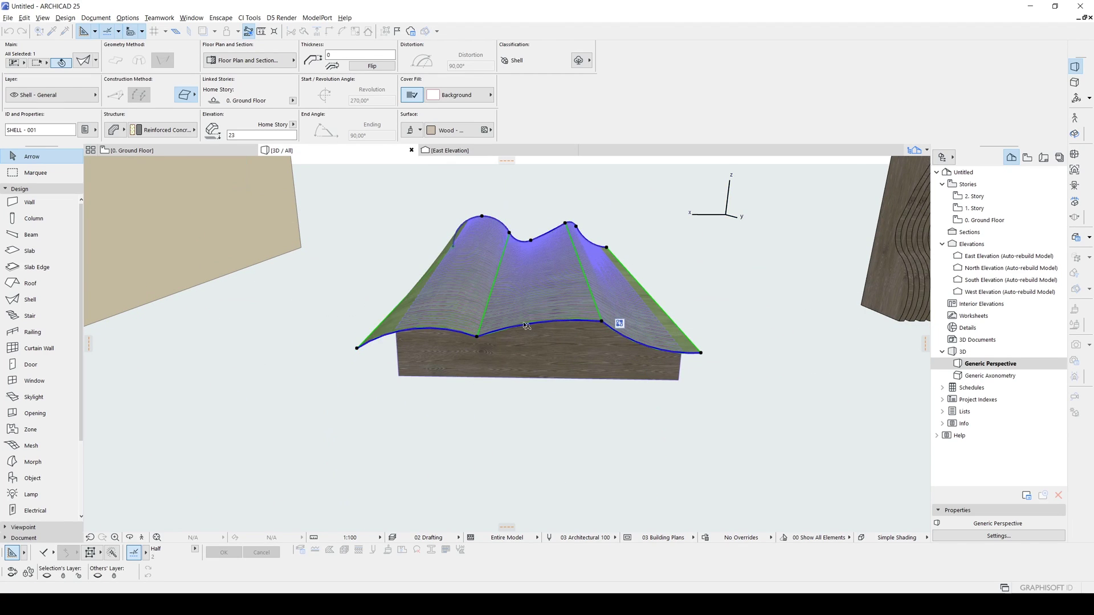
# - Curve the shell's front profile segment beside the new node downward by setting its arc tangent
pyautogui.click(509, 333)
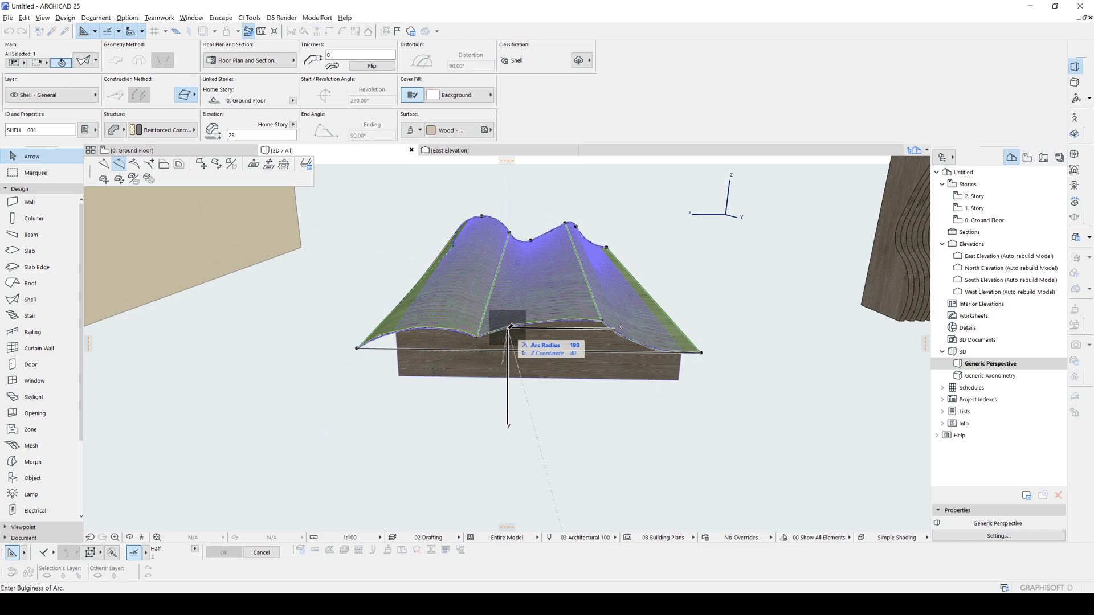
pyautogui.click(123, 164)
pyautogui.click(133, 164)
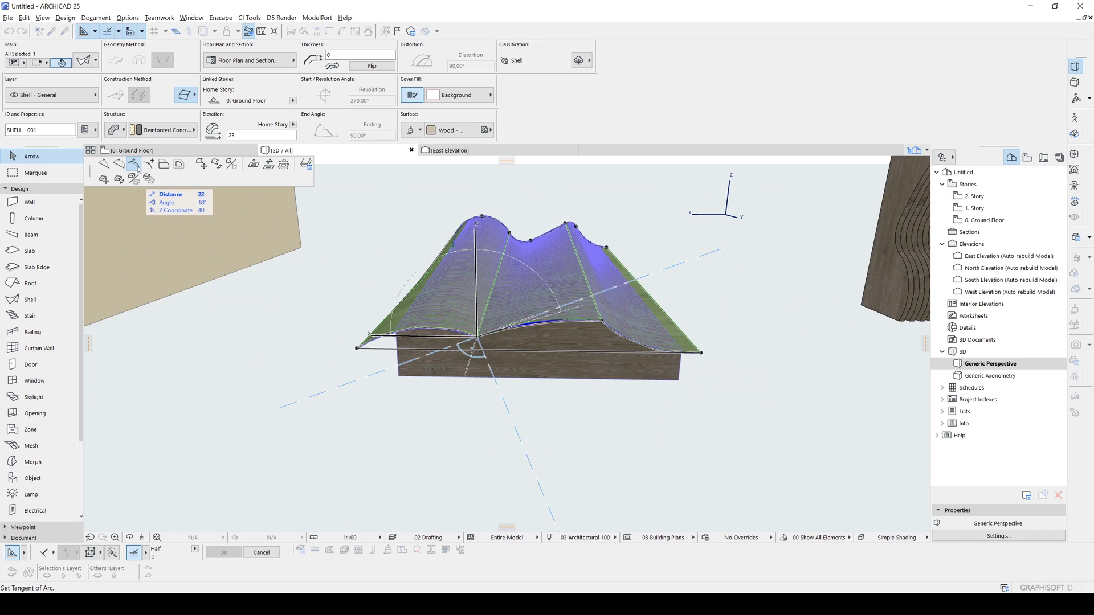
pyautogui.click(505, 341)
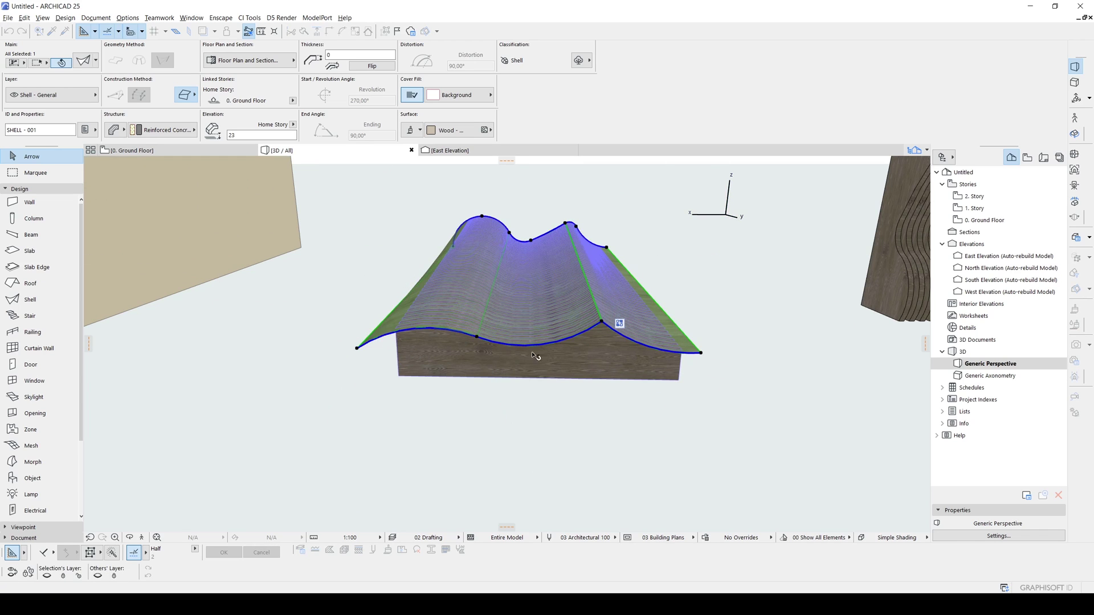
pyautogui.keyDown('shift'); pyautogui.moveTo(683, 329); pyautogui.dragTo(618, 378, button='middle'); pyautogui.keyUp('shift')
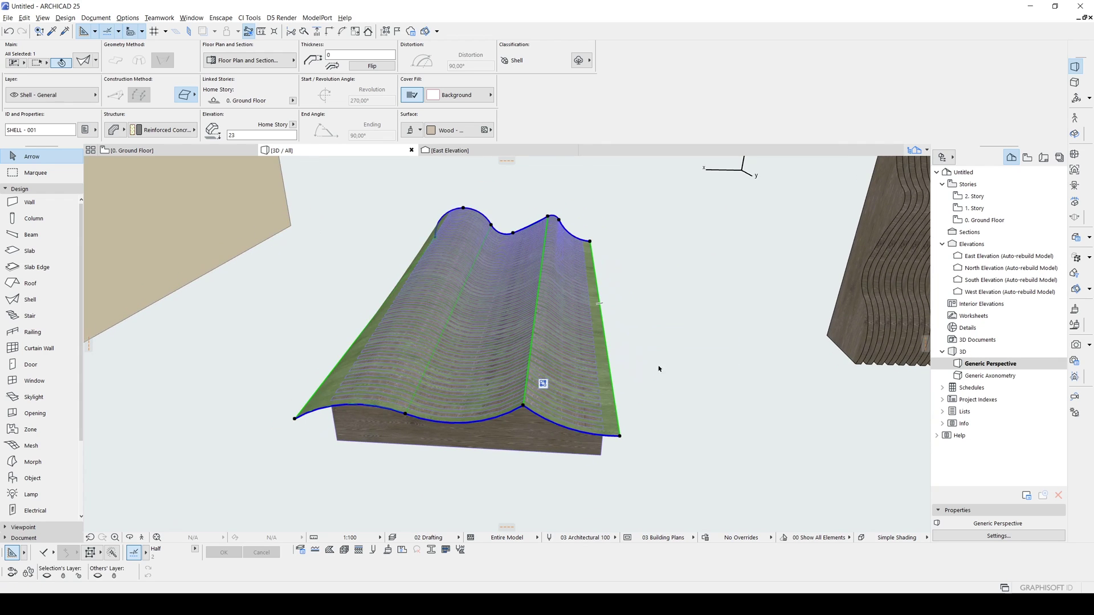
pyautogui.click(687, 354)
# - Set the thickness of the trimmed railing's inner posts to 8
pyautogui.moveTo(493, 449)
pyautogui.keyDown('shift'); pyautogui.mouseDown(button='middle')
pyautogui.moveTo(488, 422)
pyautogui.moveTo(398, 471)
pyautogui.moveTo(416, 422)
pyautogui.moveTo(392, 423)
pyautogui.mouseUp(button='middle'); pyautogui.keyUp('shift')
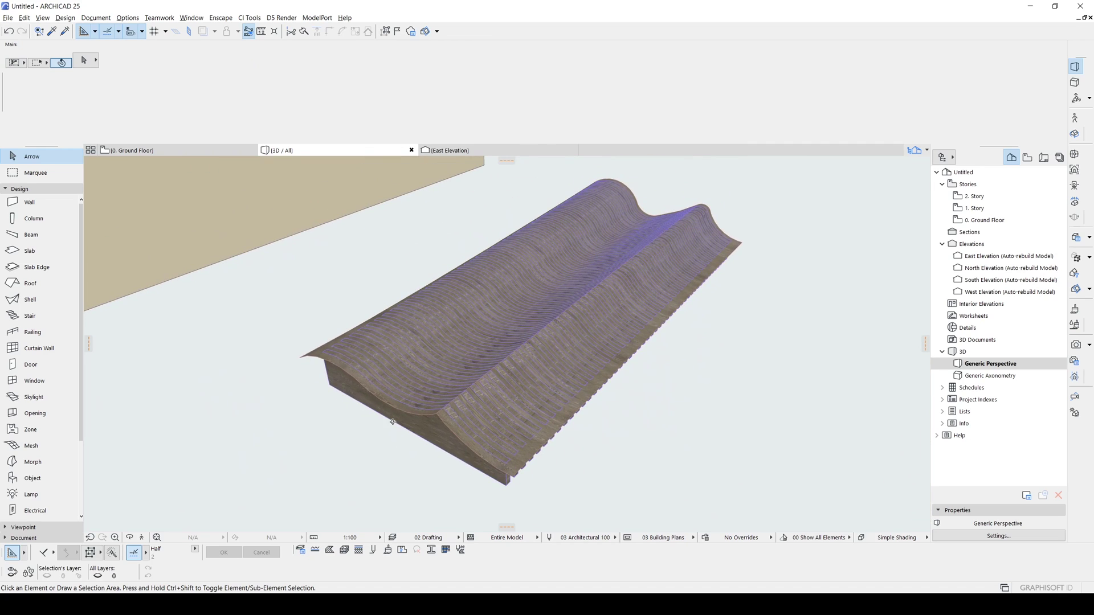
pyautogui.click(458, 455)
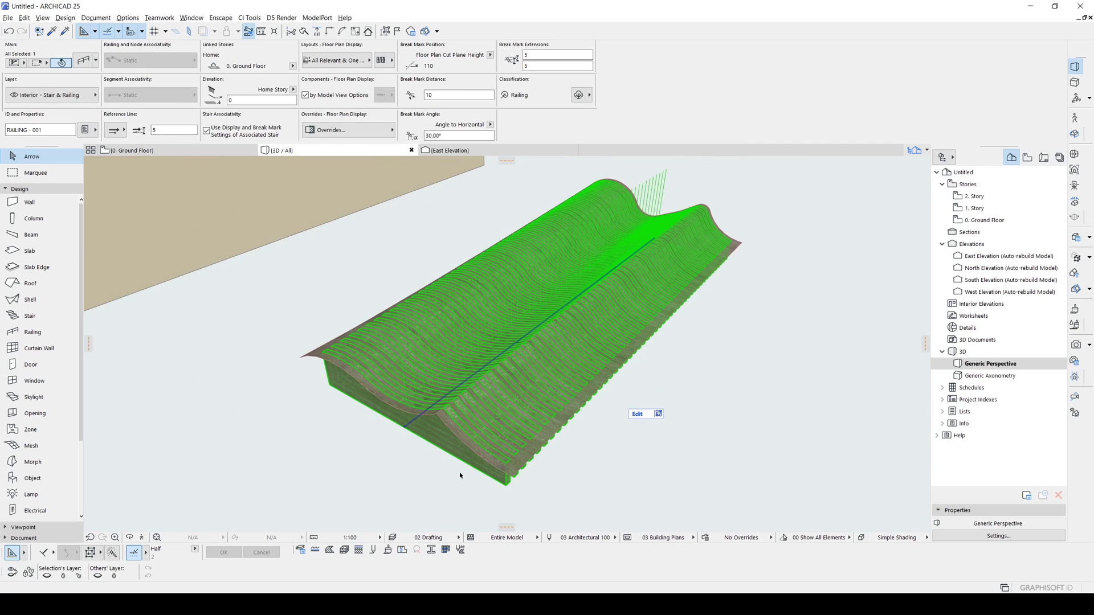
pyautogui.doubleClick(504, 443)
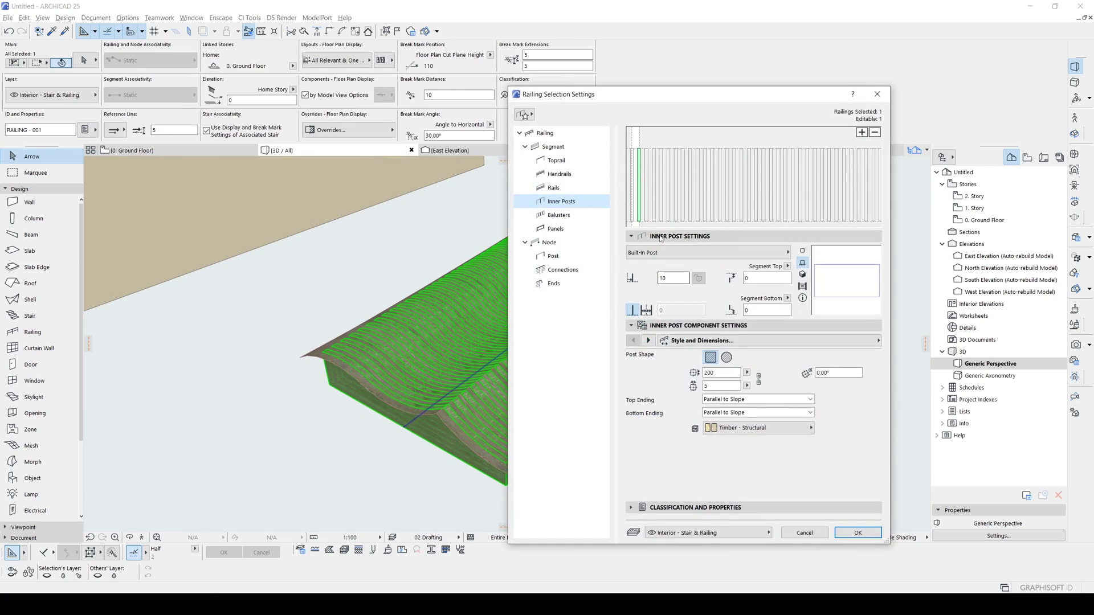
pyautogui.moveTo(676, 279); pyautogui.dragTo(623, 279)
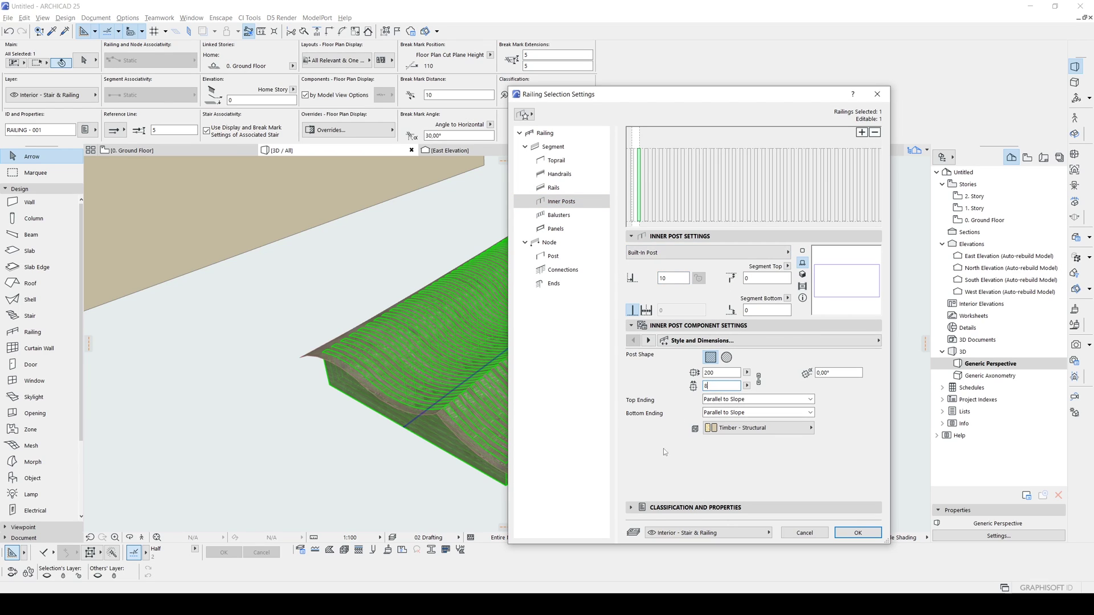
pyautogui.write('8')
pyautogui.click(857, 533)
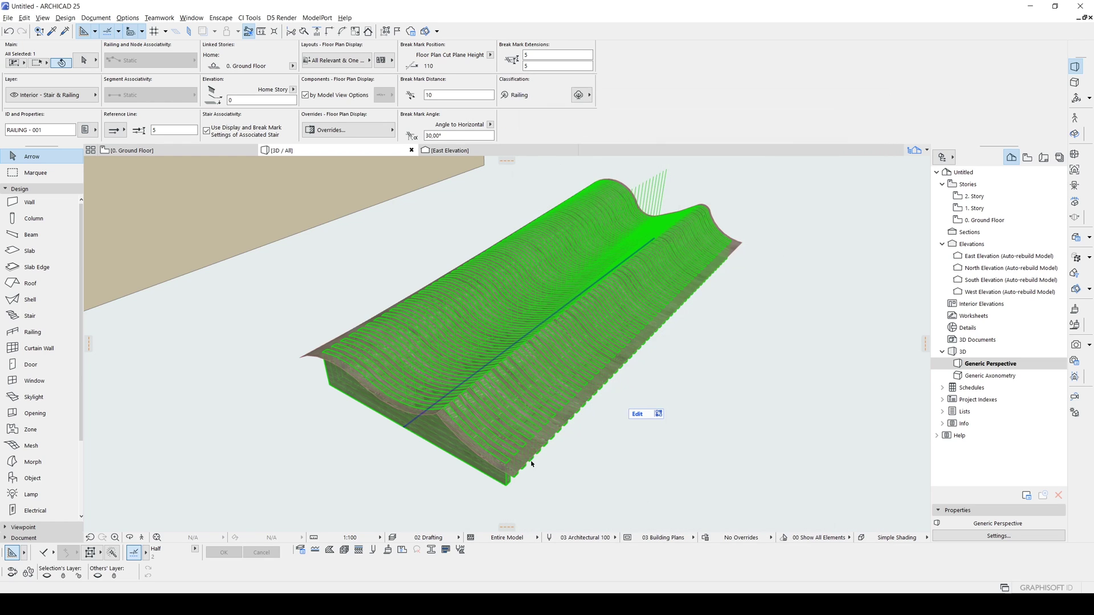
pyautogui.click(387, 453)
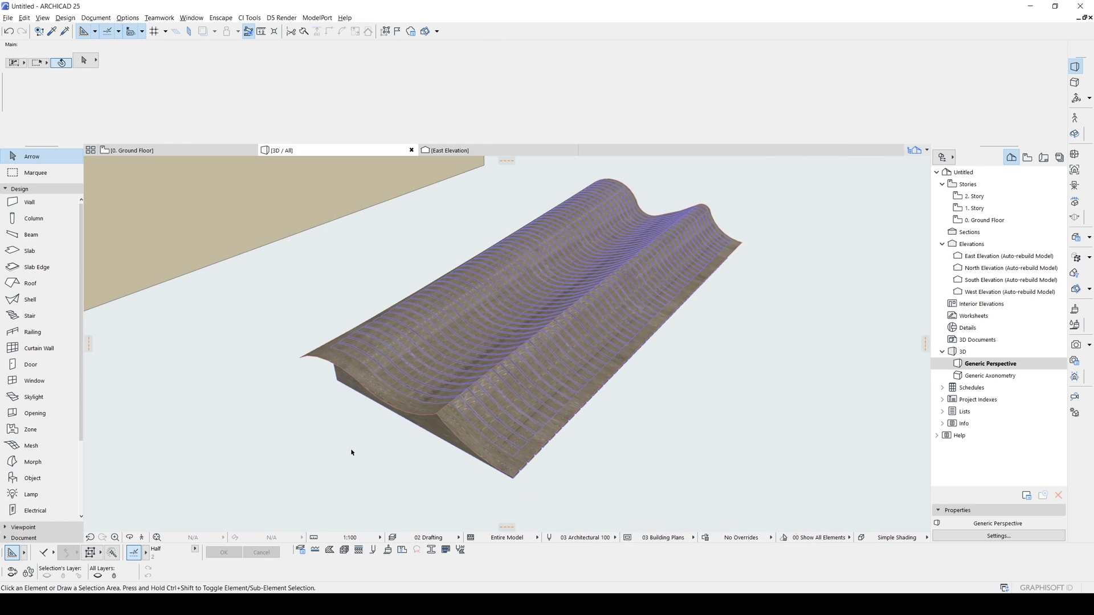
# - Select the trimmed railing and open the saved Generic Axonometry view
pyautogui.click(439, 435)
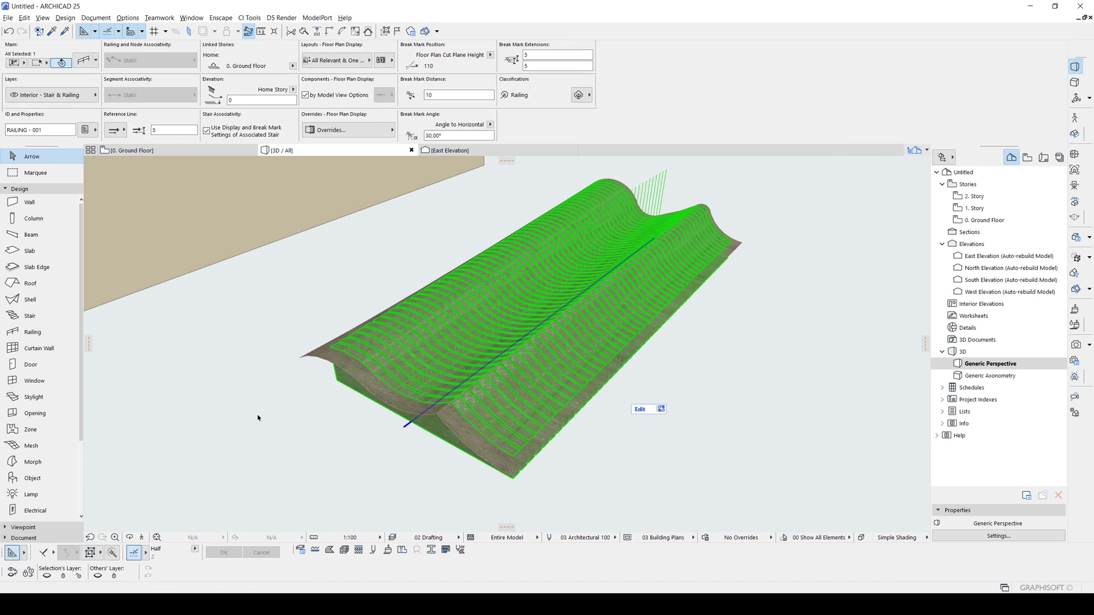
pyautogui.keyDown('shift'); pyautogui.moveTo(440, 434); pyautogui.dragTo(384, 395, button='middle'); pyautogui.keyUp('shift')
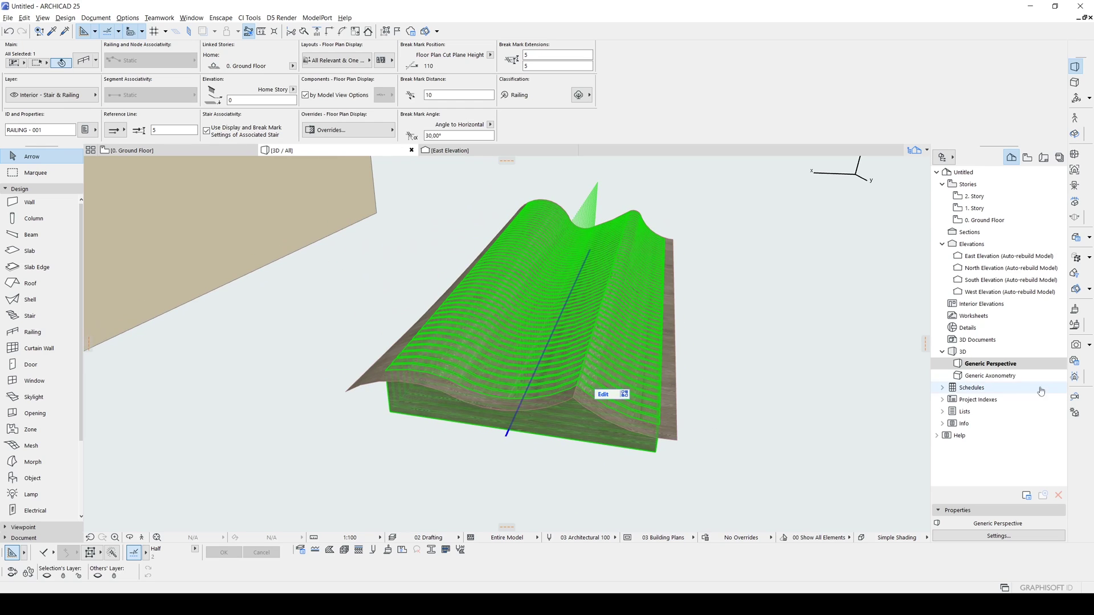
pyautogui.click(1028, 157)
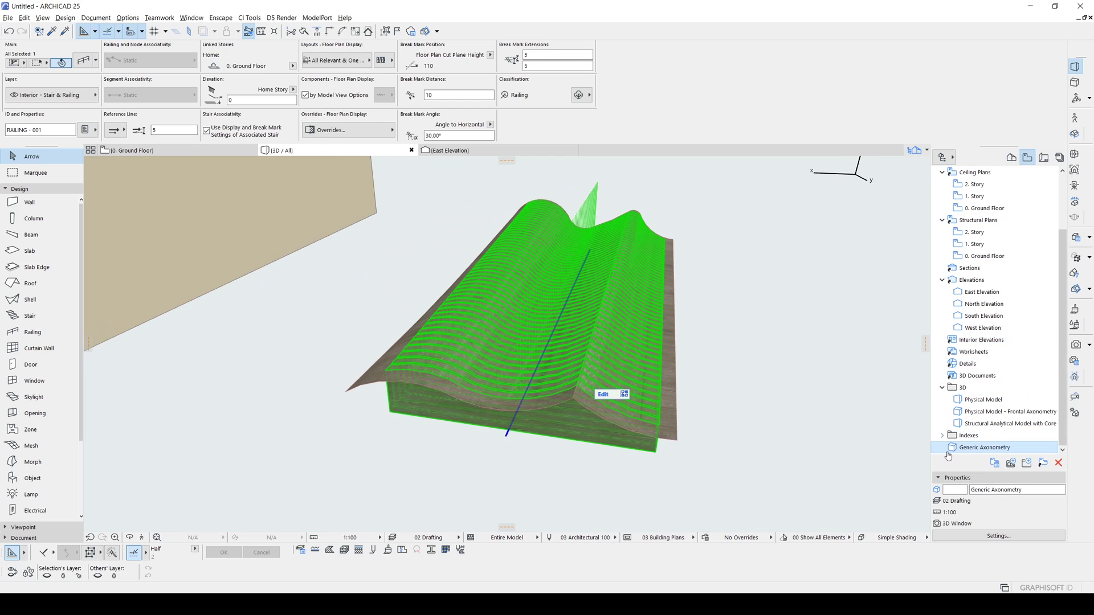
pyautogui.doubleClick(979, 449)
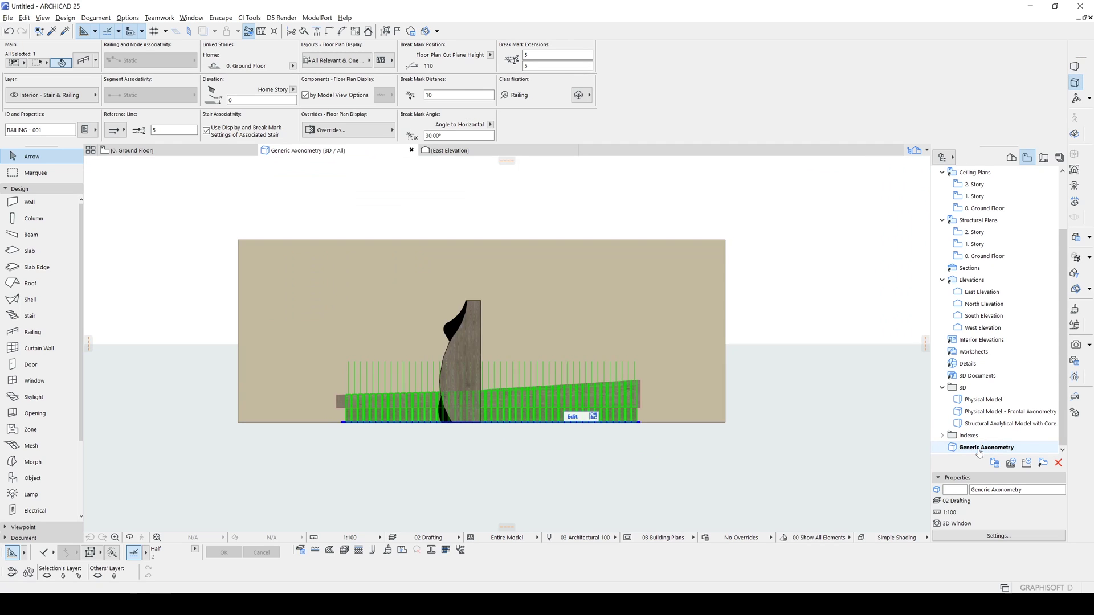
# - Save the selected railing as an object, replacing New Object 1 in the Embedded Library and keeping its basic settings
pyautogui.click(10, 18)
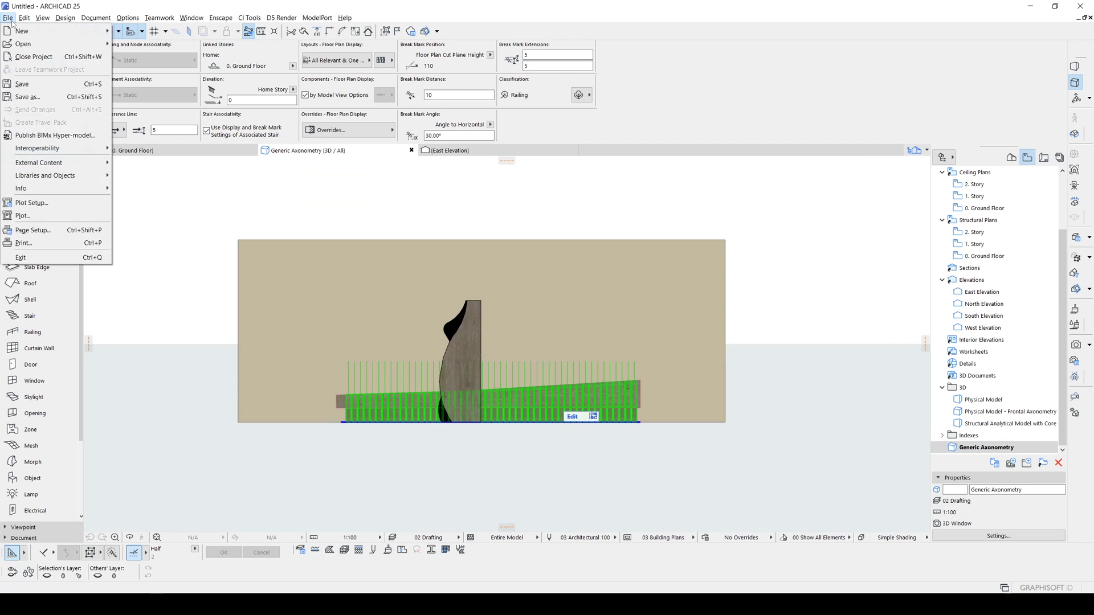
pyautogui.moveTo(57, 176)
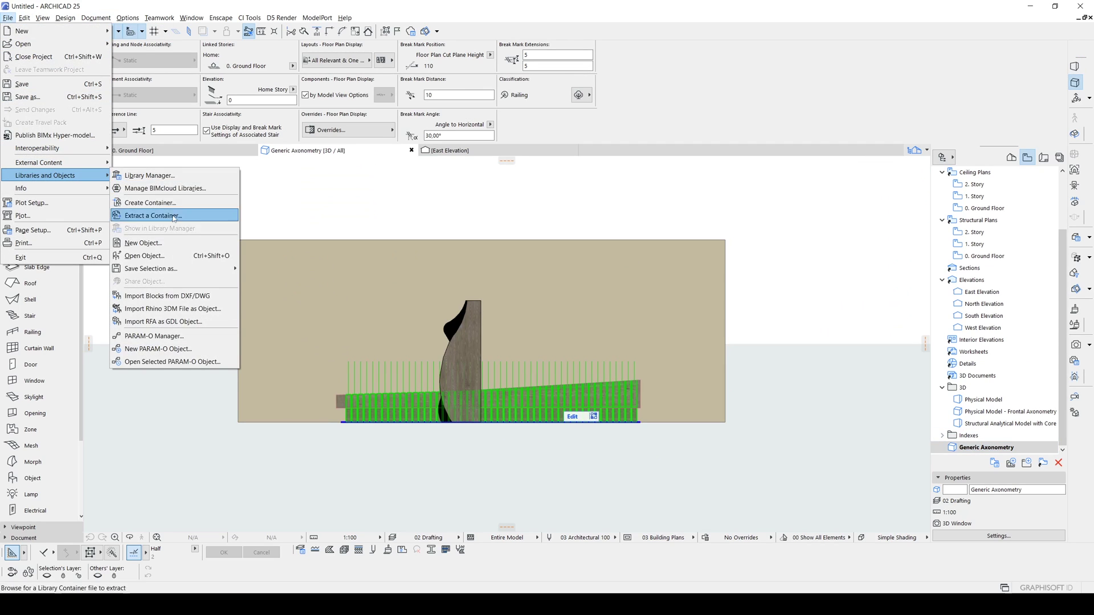
pyautogui.moveTo(185, 271)
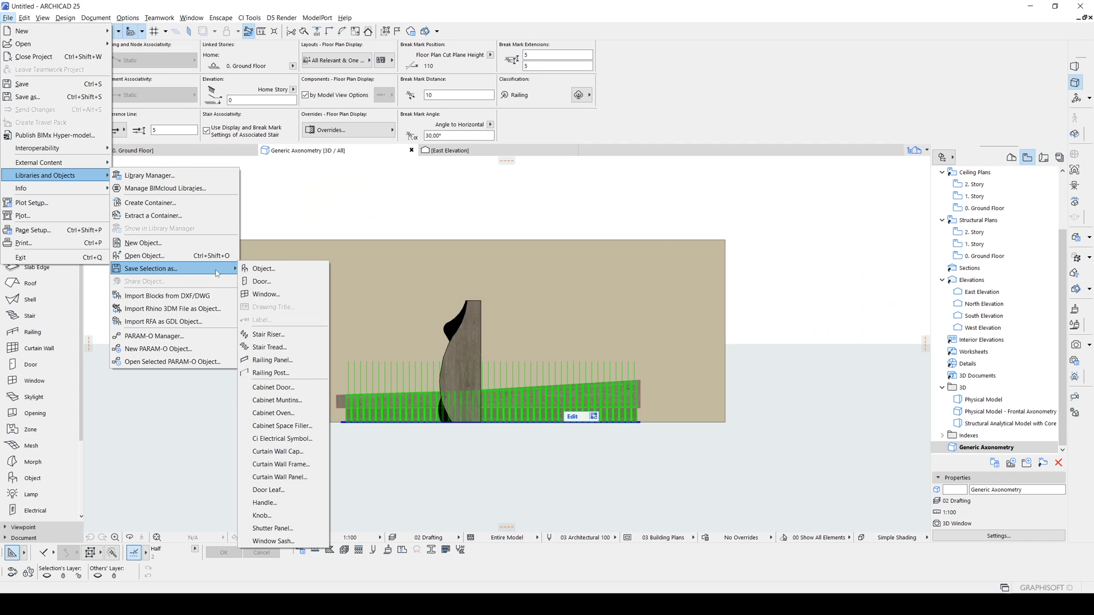
pyautogui.click(264, 268)
pyautogui.click(653, 245)
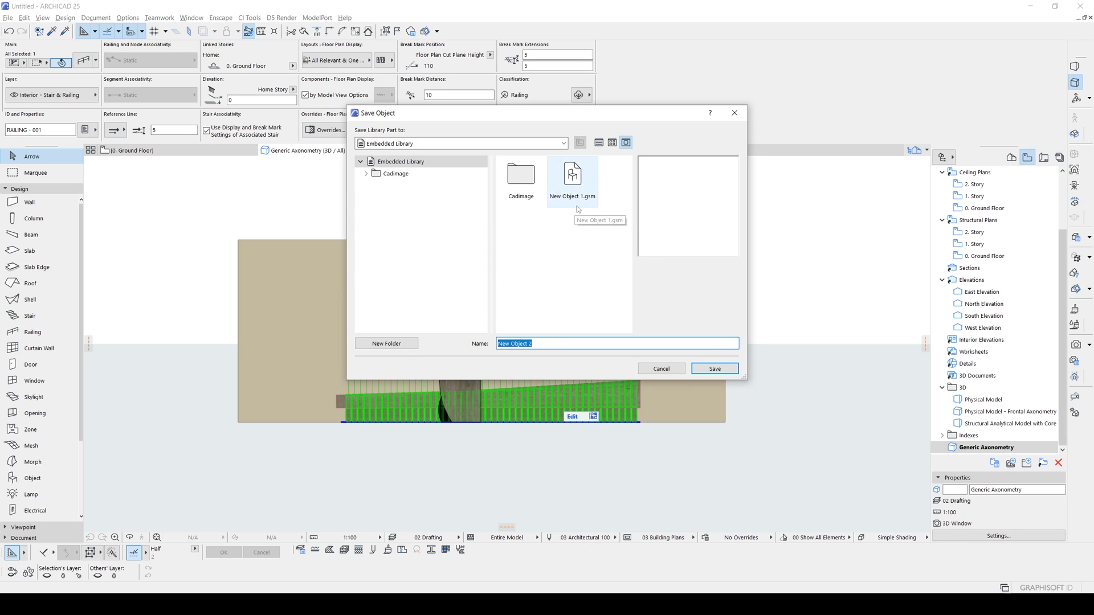
pyautogui.click(573, 181)
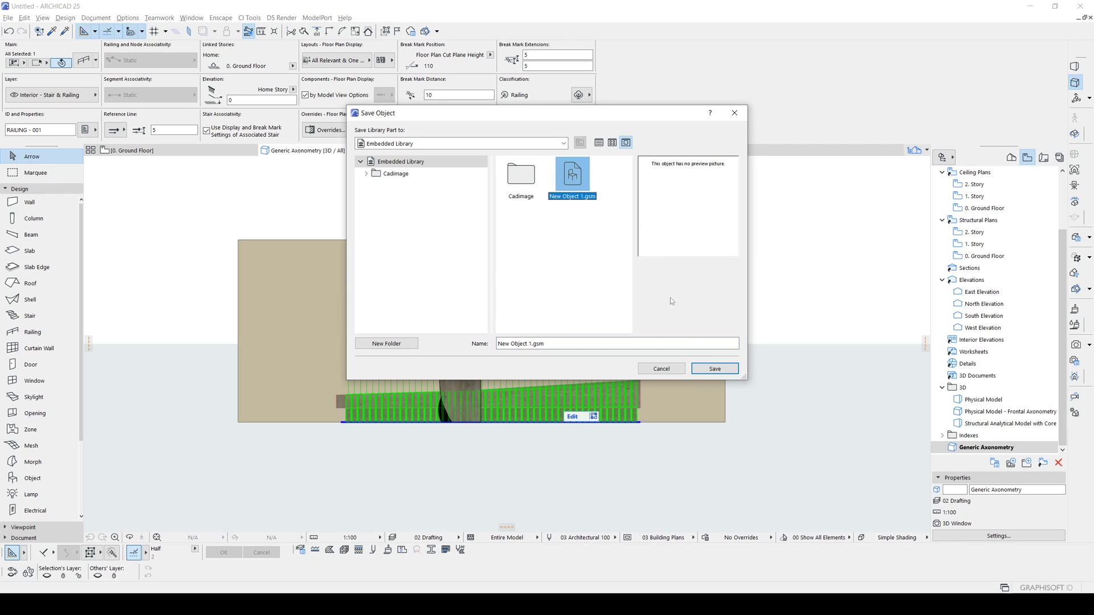
pyautogui.click(700, 369)
pyautogui.click(600, 309)
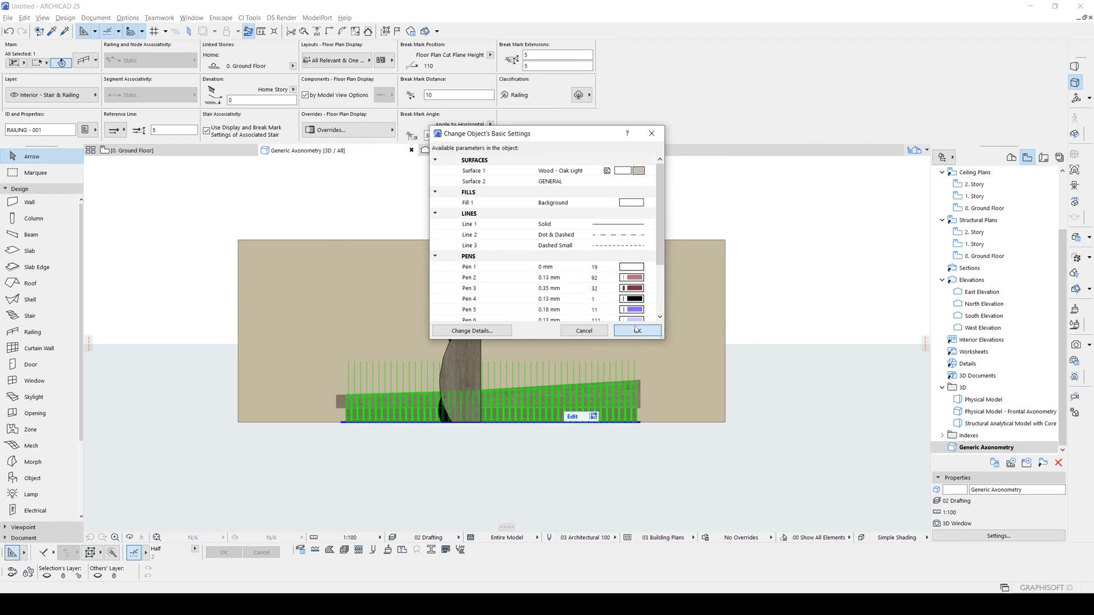
pyautogui.click(636, 330)
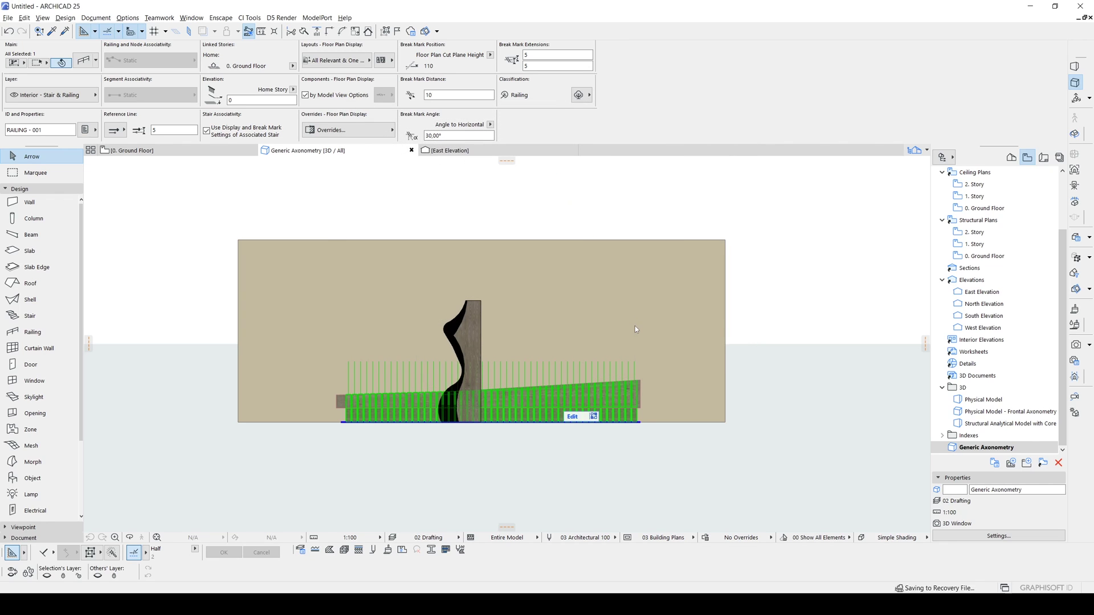
# - Inspect the updated slats of the placed New Object 1 in axonometry and select the object
pyautogui.scroll(5, 737, 365)
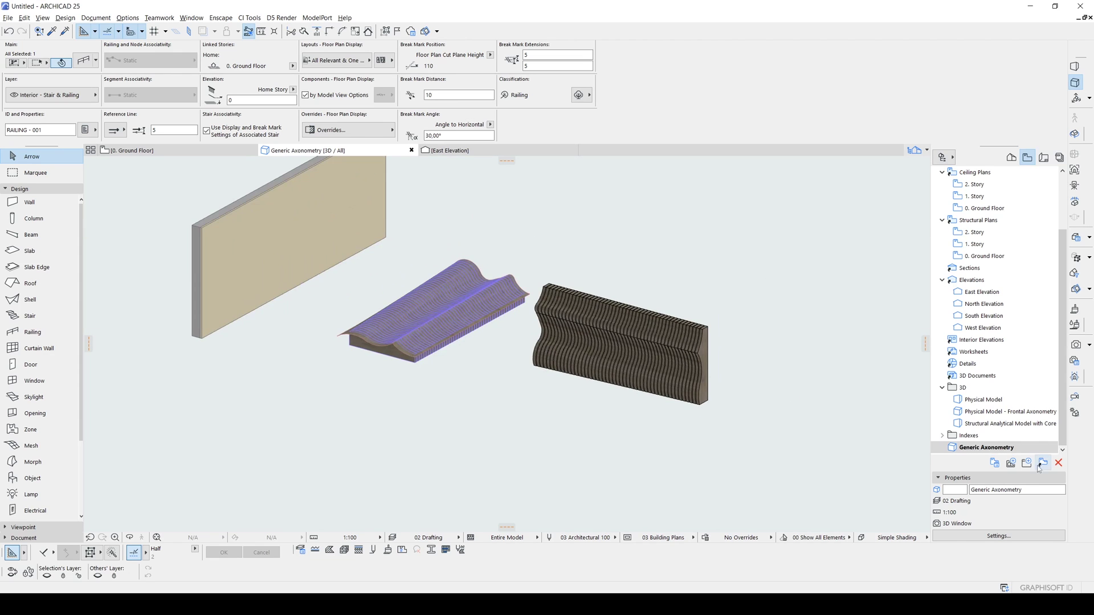
pyautogui.keyDown('shift'); pyautogui.moveTo(430, 303); pyautogui.dragTo(591, 343, button='middle'); pyautogui.keyUp('shift')
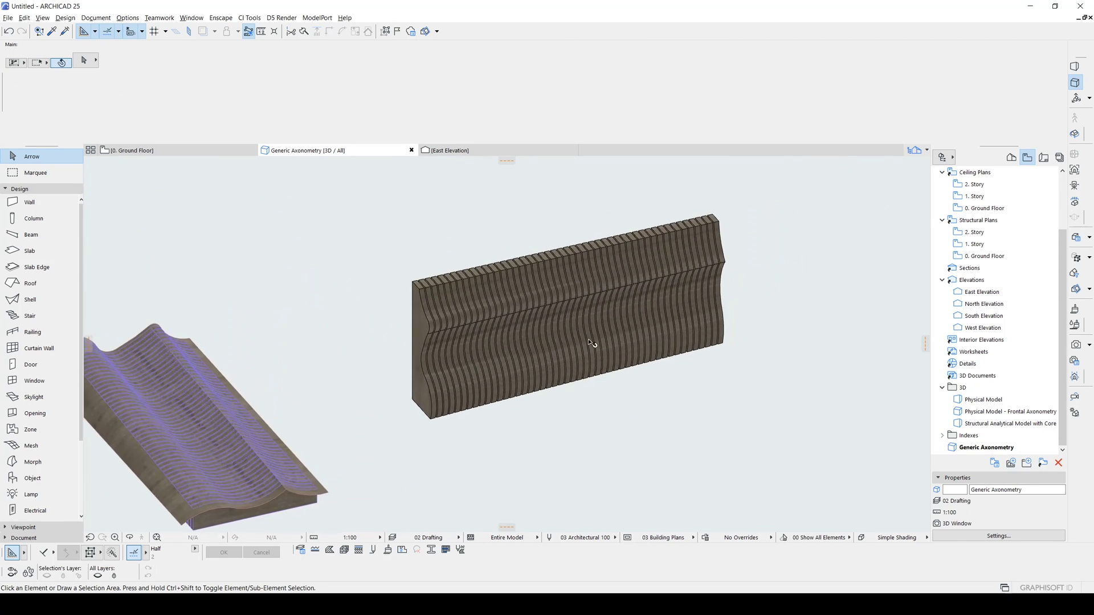
pyautogui.click(601, 306)
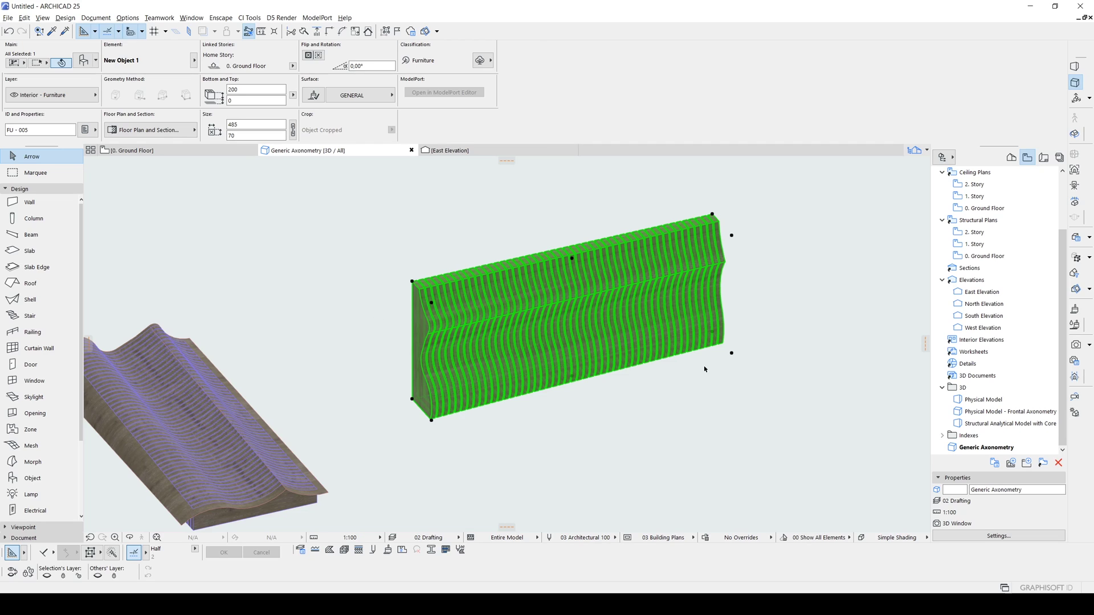
# - Resize the placed New Object 1 to a depth of 25 and a height of 400, and deselect it to examine the stretched slats
pyautogui.click(674, 378)
pyautogui.click(516, 371)
pyautogui.scroll(2, 453, 353)
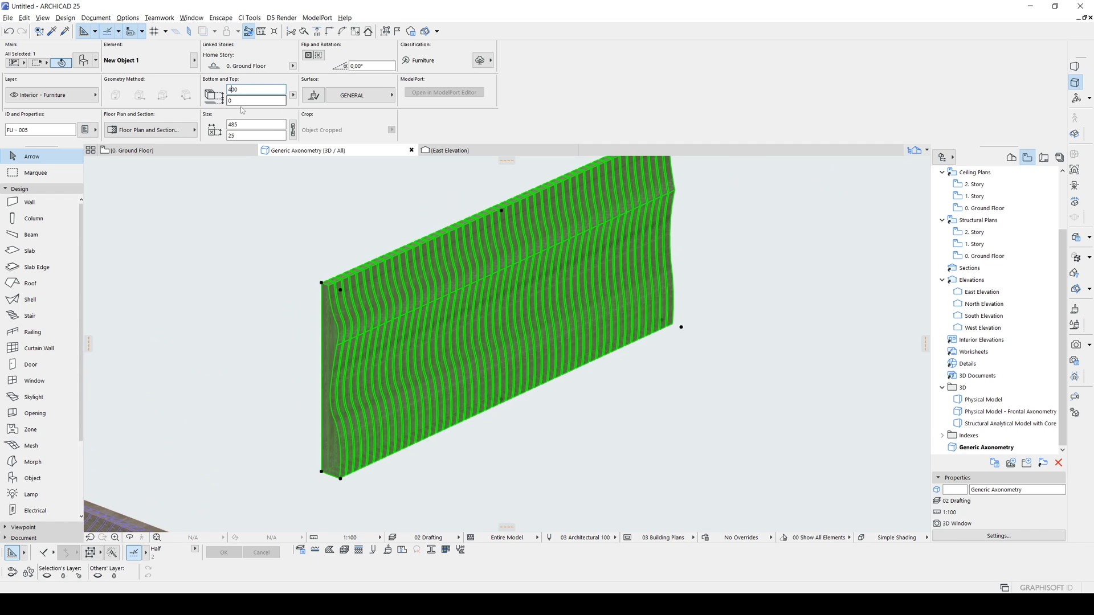
pyautogui.keyDown('shift'); pyautogui.moveTo(538, 287); pyautogui.dragTo(569, 375, button='middle'); pyautogui.keyUp('shift')
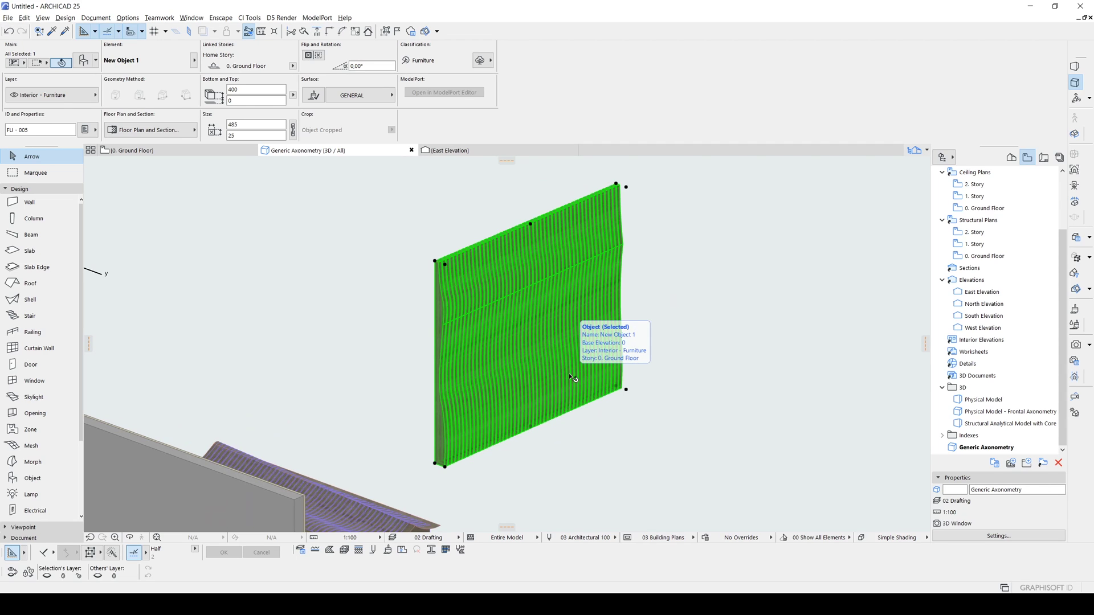
pyautogui.press('Escape')
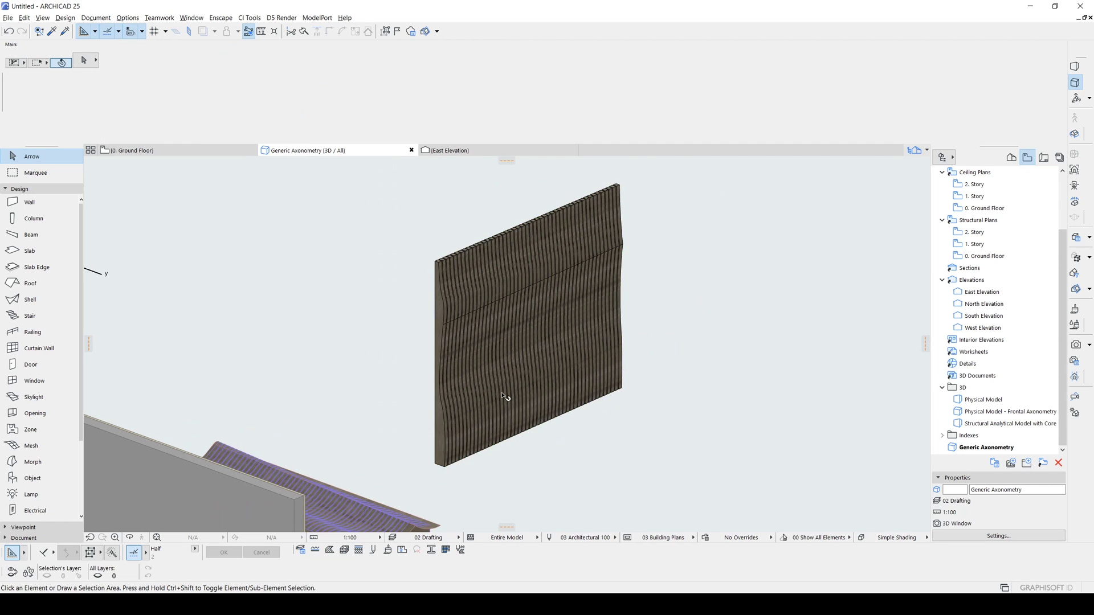
pyautogui.moveTo(506, 397)
pyautogui.keyDown('shift'); pyautogui.mouseDown(button='middle')
pyautogui.moveTo(513, 381)
pyautogui.moveTo(454, 359)
pyautogui.moveTo(574, 356)
pyautogui.mouseUp(button='middle'); pyautogui.keyUp('shift')
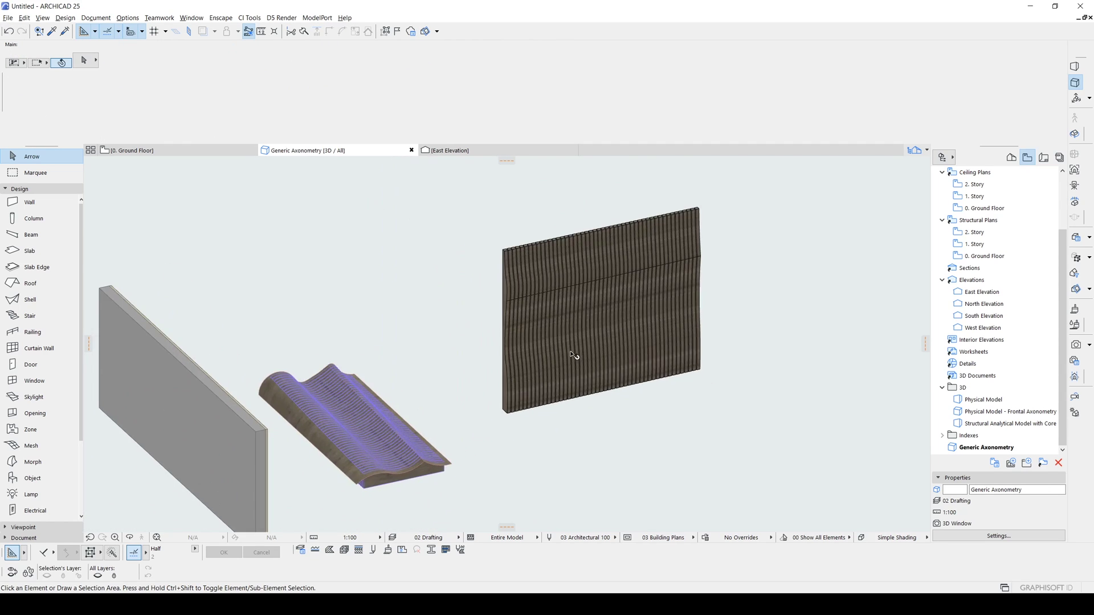
pyautogui.moveTo(647, 347)
pyautogui.keyDown('shift'); pyautogui.mouseDown(button='middle')
pyautogui.moveTo(638, 349)
pyautogui.moveTo(650, 372)
pyautogui.mouseUp(button='middle'); pyautogui.keyUp('shift')
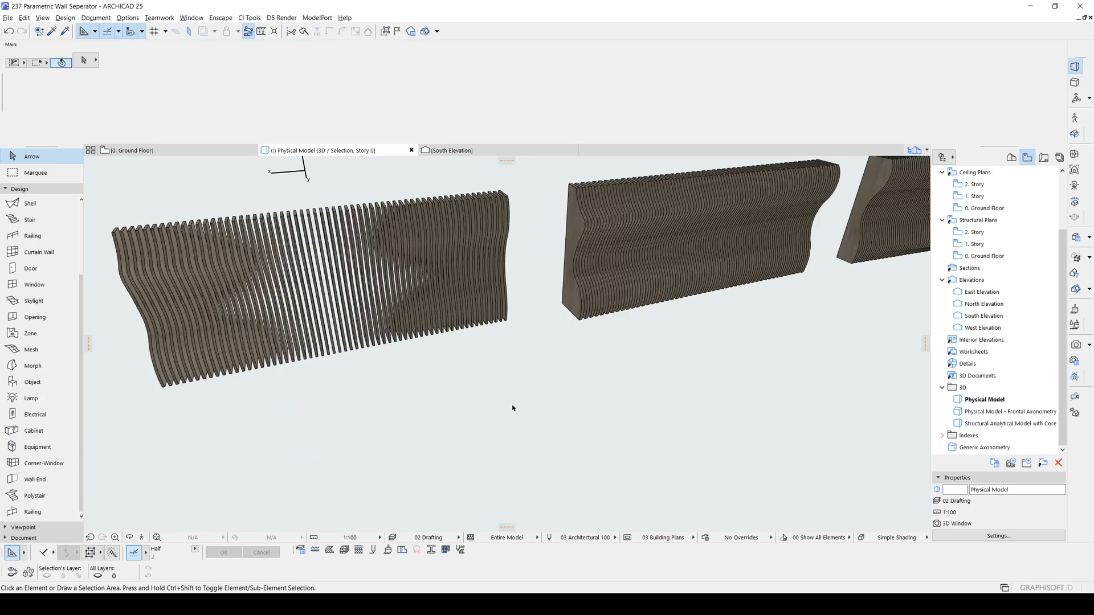
pyautogui.keyDown('shift'); pyautogui.moveTo(513, 403); pyautogui.dragTo(480, 444, button='middle'); pyautogui.keyUp('shift')
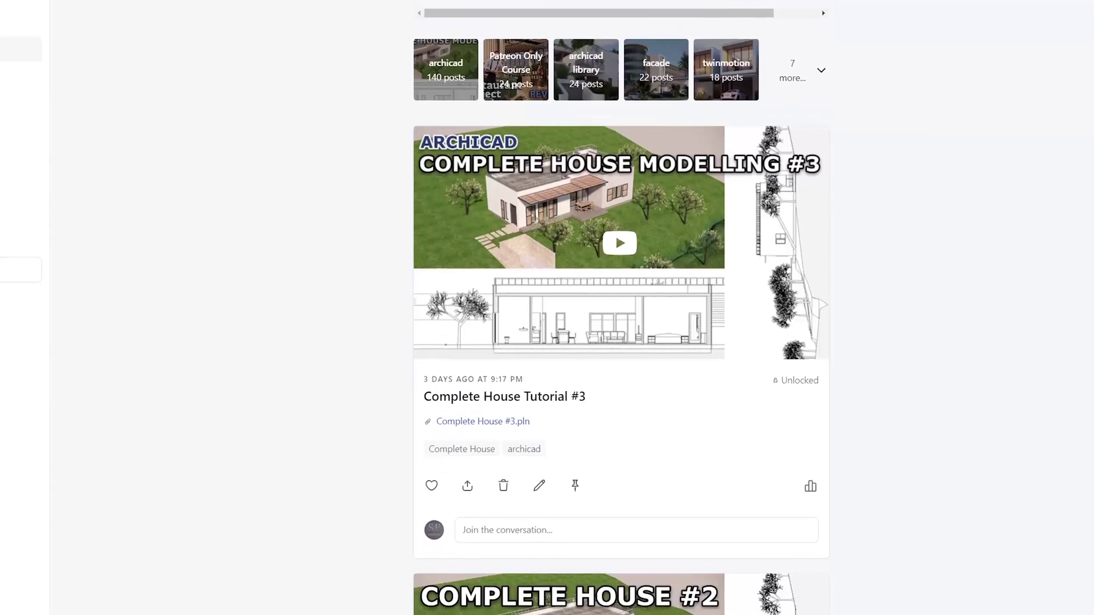
pyautogui.scroll(-4, 620, 308)
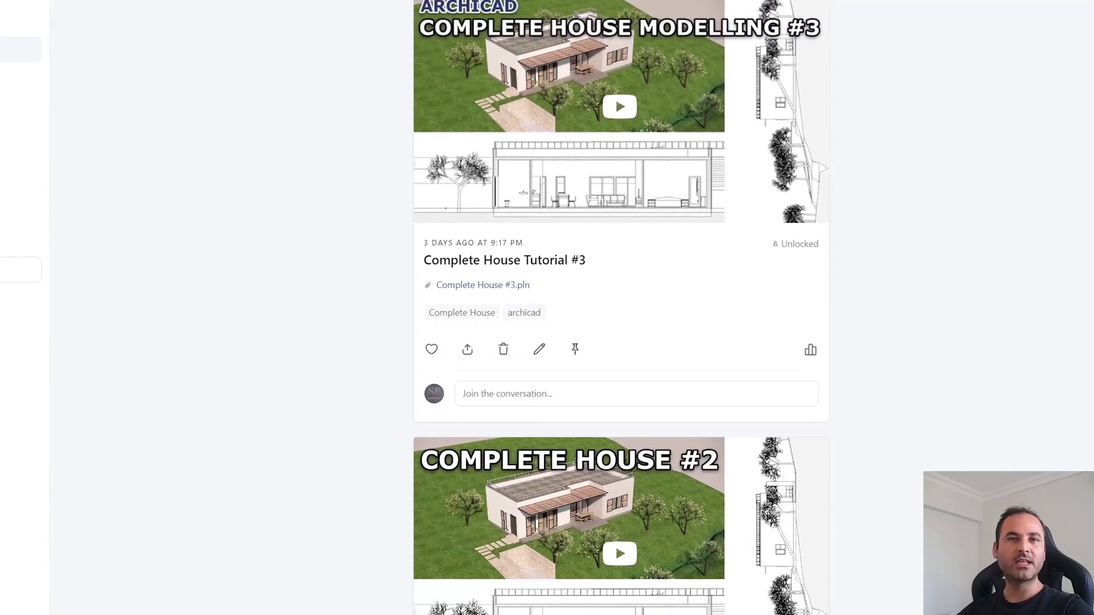
pyautogui.scroll(-6, 620, 308)
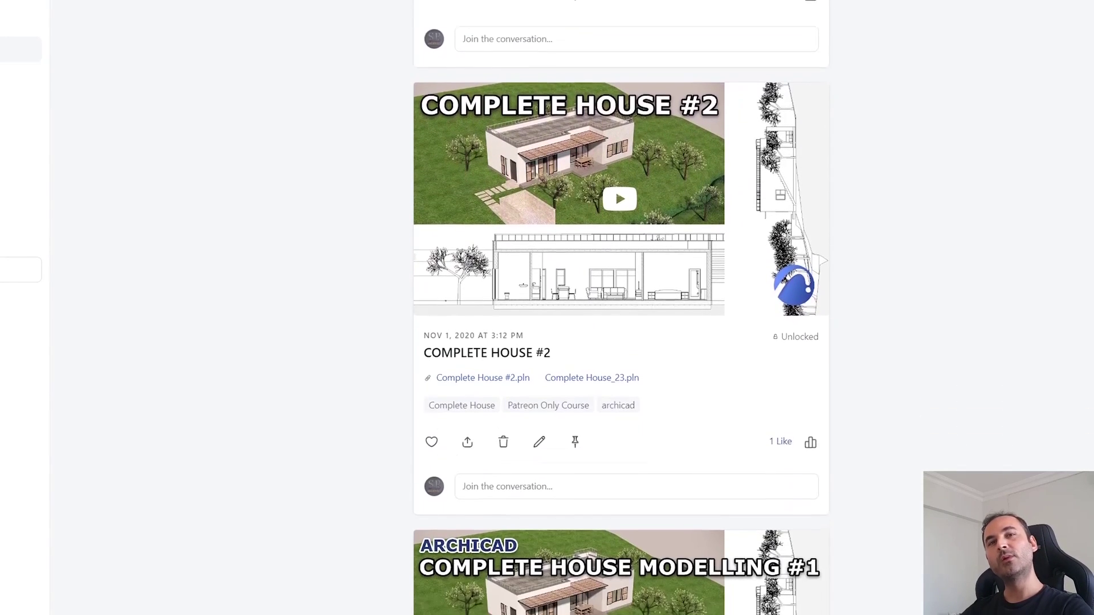
pyautogui.scroll(-5, 620, 308)
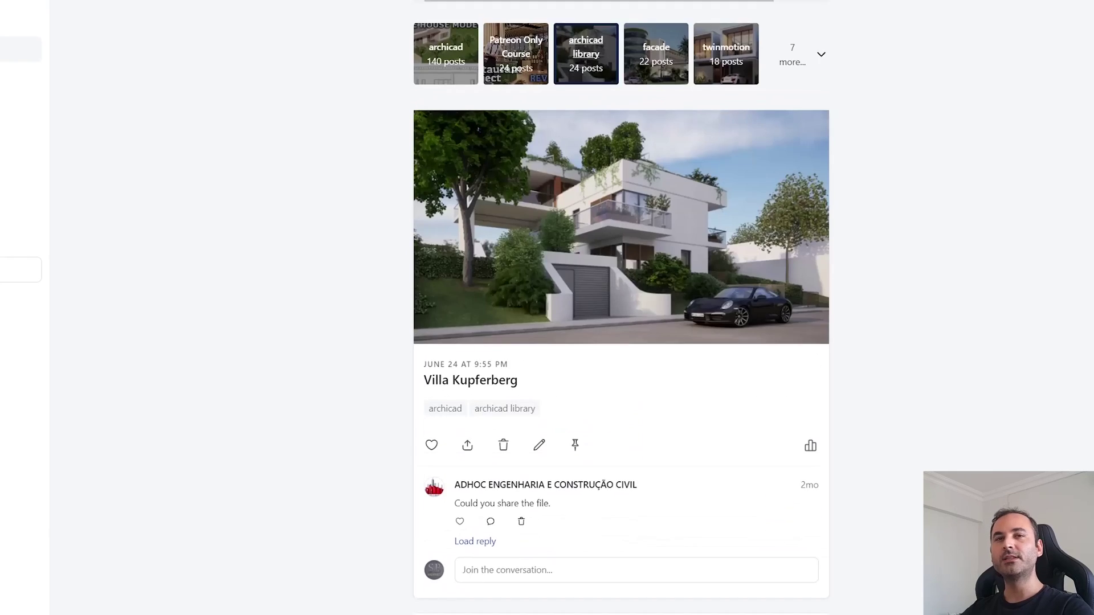
pyautogui.scroll(-6, 620, 307)
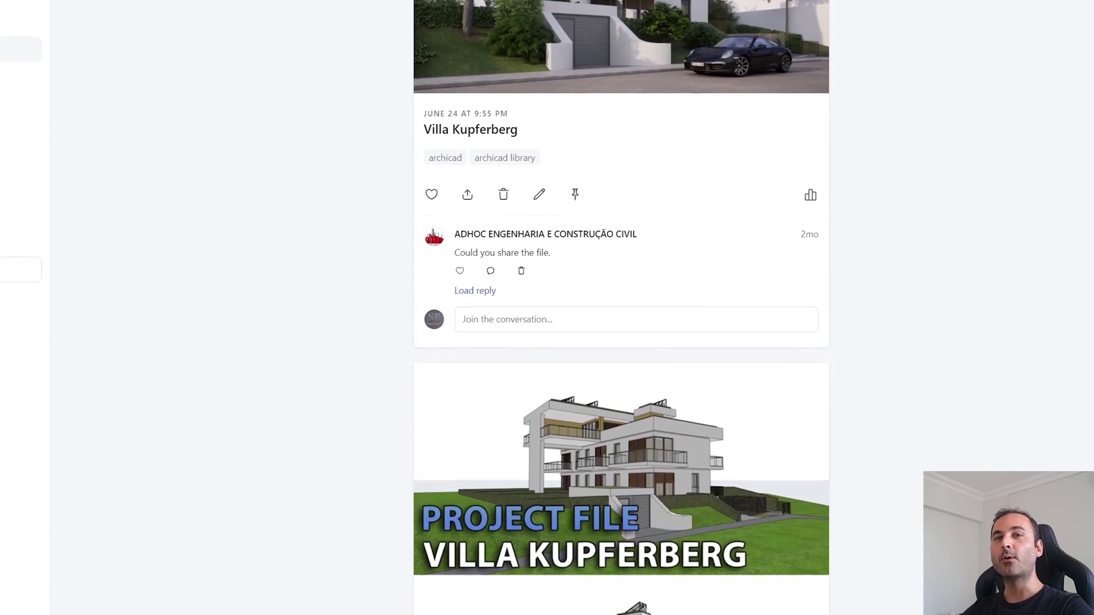
pyautogui.scroll(-9, 621, 308)
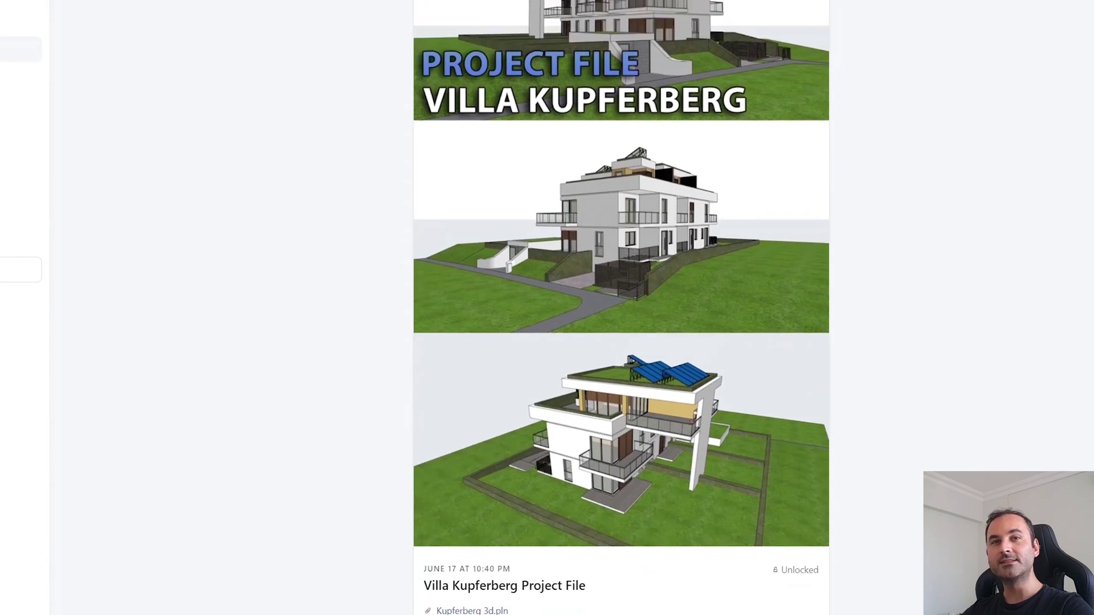
pyautogui.scroll(-11, 620, 308)
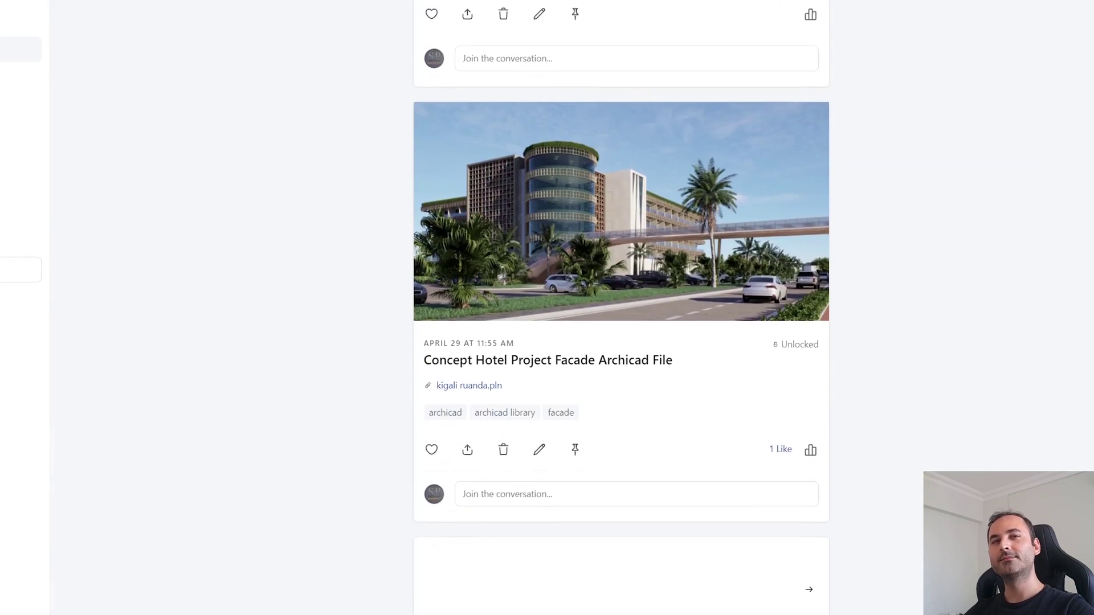